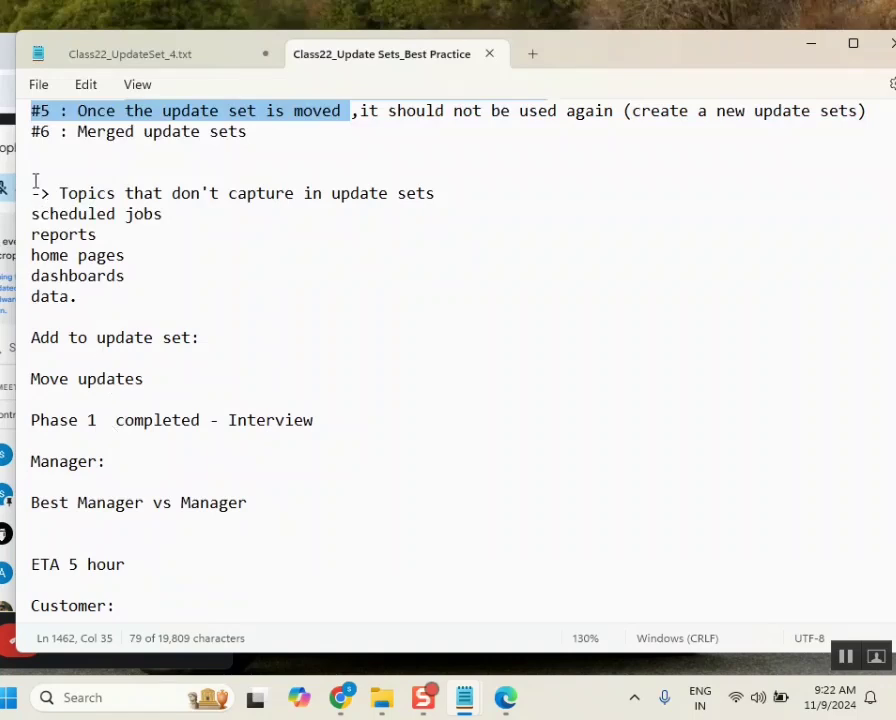
# - Copy the section from "Topics that don't capture in update sets" through "Move updates" below the rollback list in Class22_UpdateSet_4.txt and highlight the topic list
pyautogui.moveTo(30, 175); pyautogui.dragTo(186, 380)
pyautogui.hotkey('ctrl', 'c')
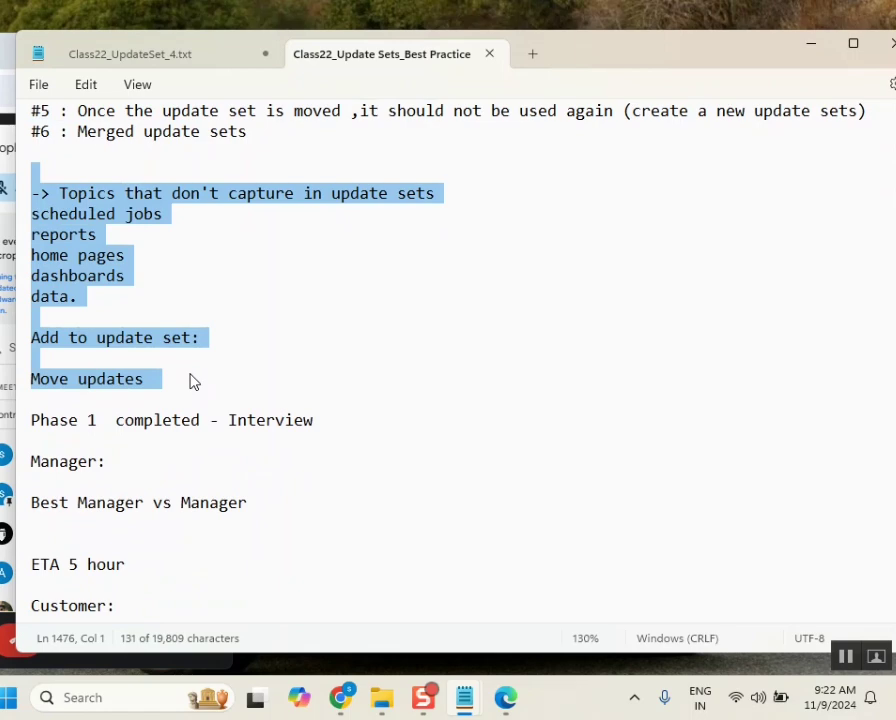
pyautogui.click(166, 56)
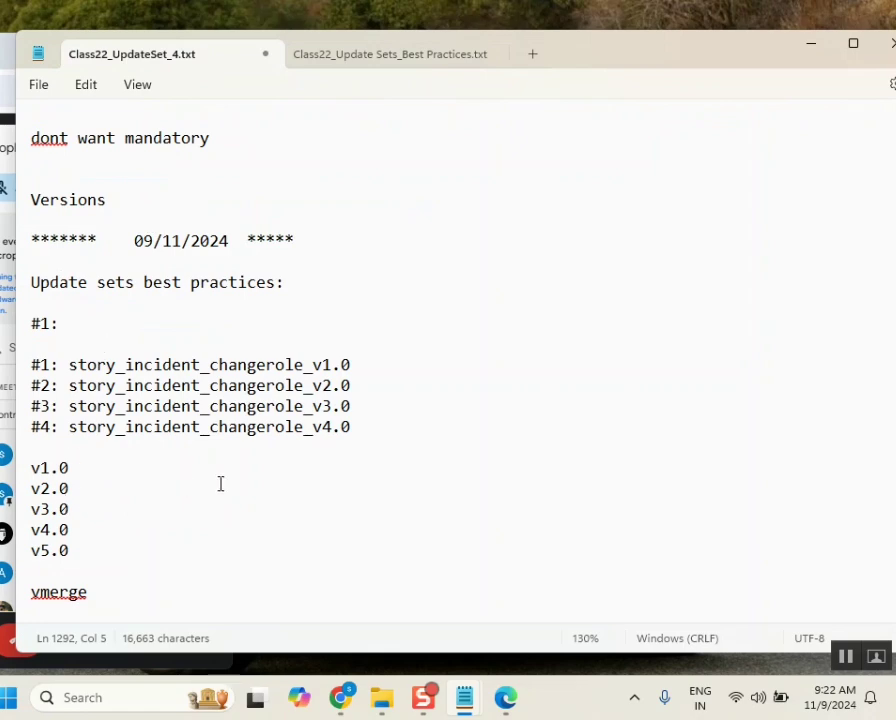
pyautogui.scroll(-18, 221, 484)
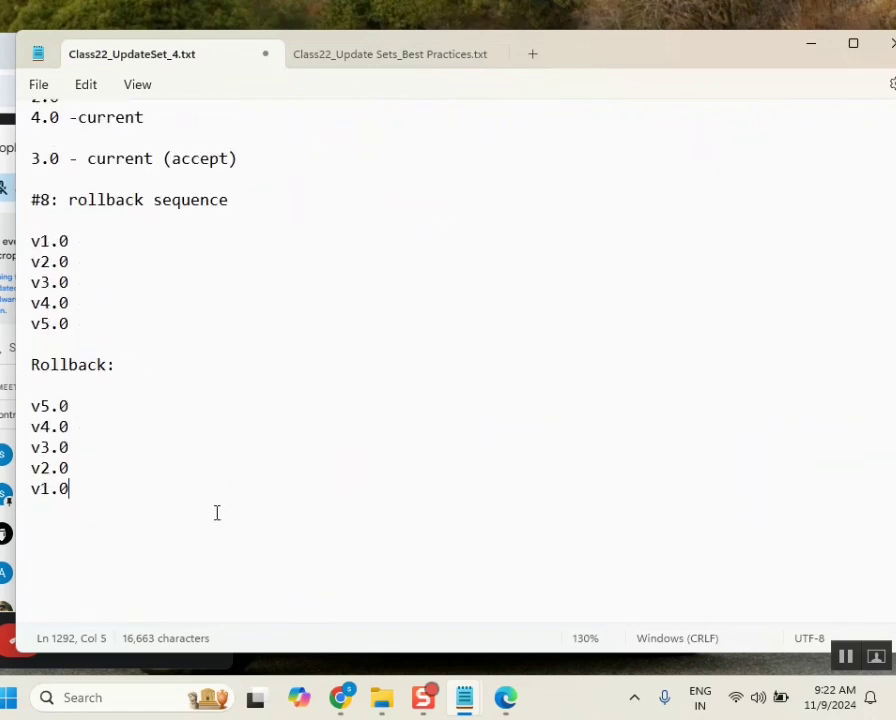
pyautogui.click(92, 546)
pyautogui.hotkey('ctrl', 'v')
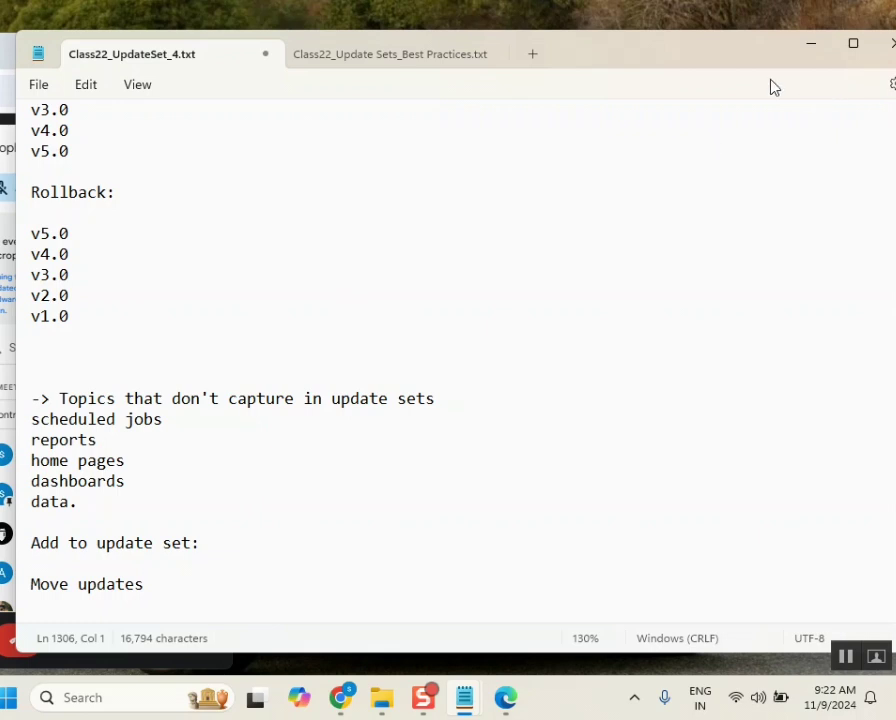
pyautogui.moveTo(700, 65); pyautogui.dragTo(644, 50)
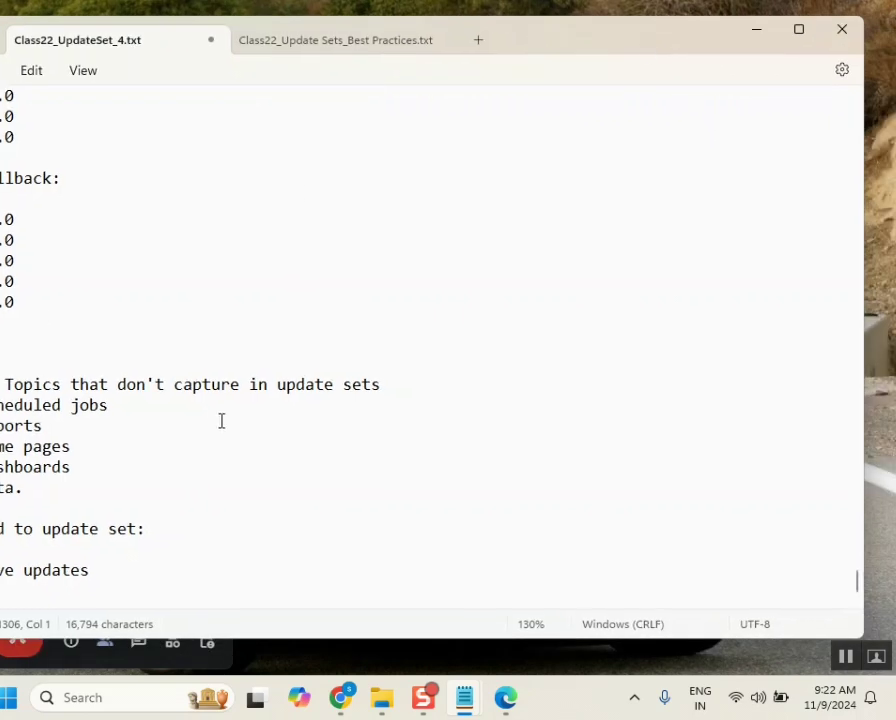
pyautogui.moveTo(30, 490); pyautogui.dragTo(1, 385)
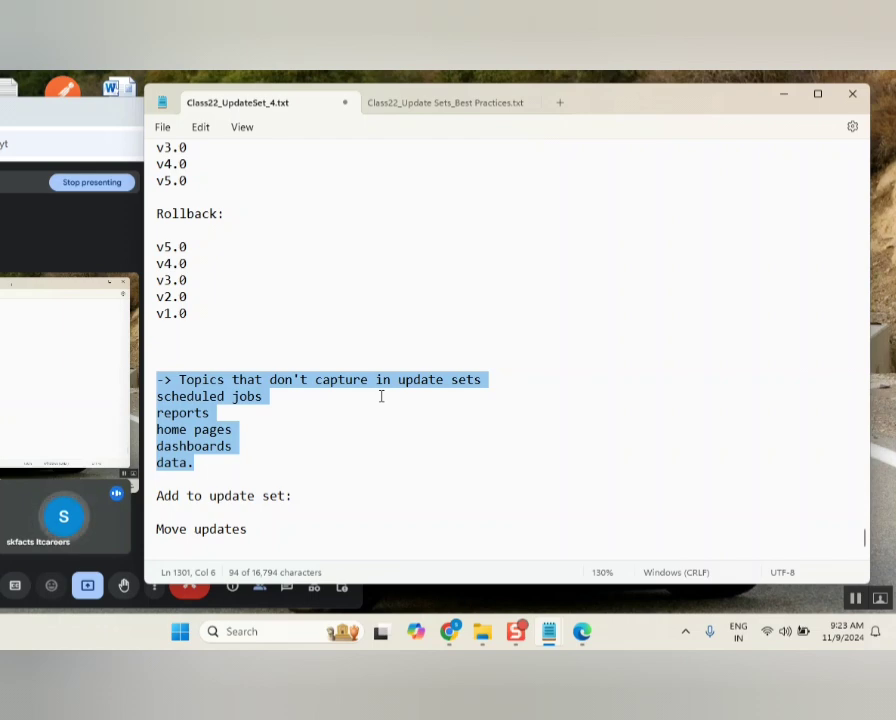
# - Copy "Add to update set:" from the notes and search Google Images in Chrome for "add to update set utility servicenow"
pyautogui.moveTo(310, 500); pyautogui.dragTo(155, 505)
pyautogui.hotkey('ctrl', 'c')
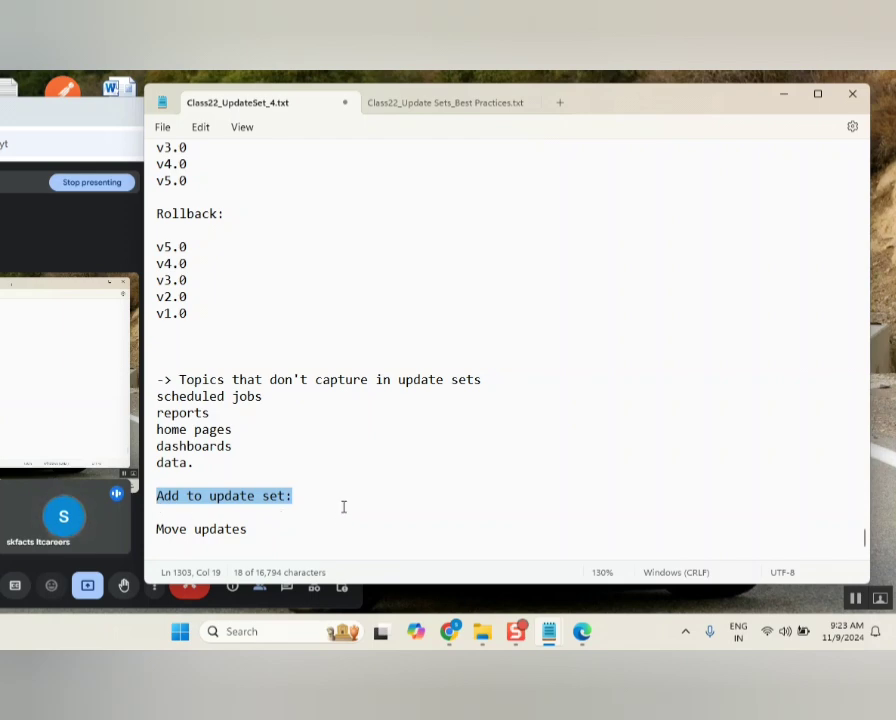
pyautogui.moveTo(446, 640)
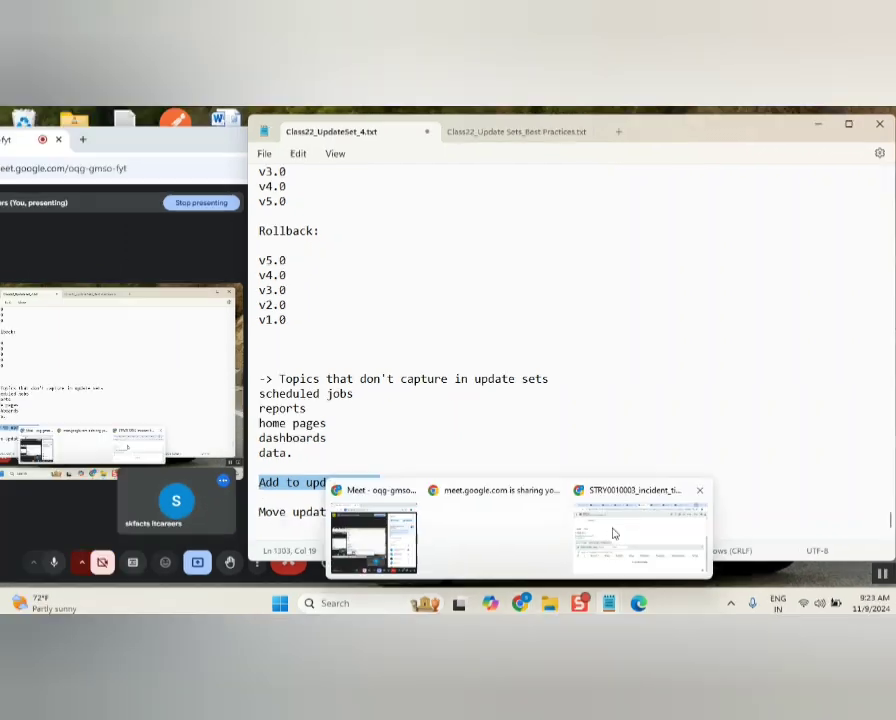
pyautogui.click(553, 554)
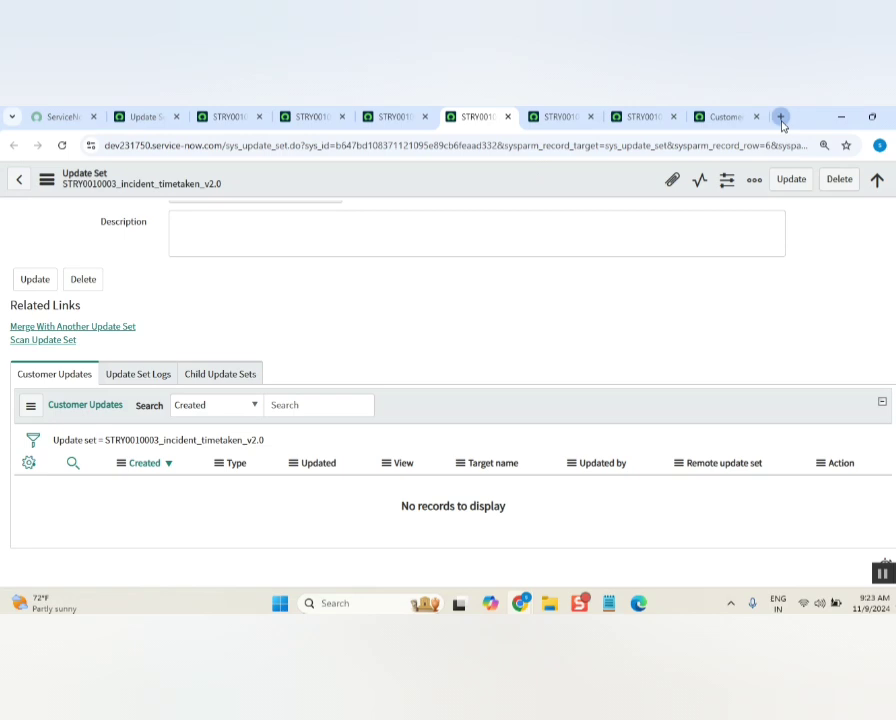
pyautogui.click(781, 118)
pyautogui.hotkey('ctrl', 'v')
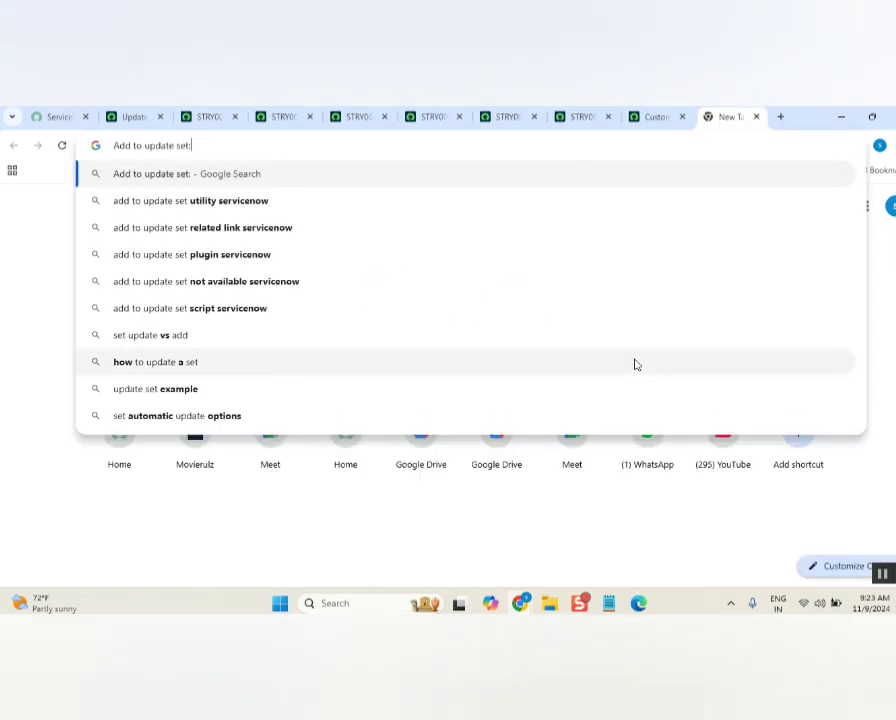
pyautogui.click(290, 201)
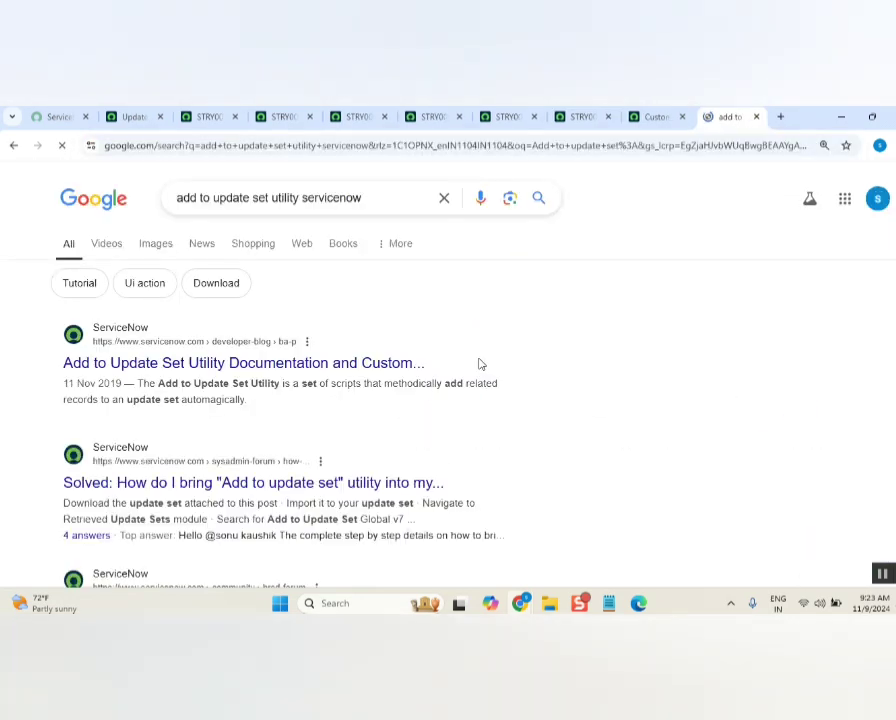
pyautogui.click(156, 244)
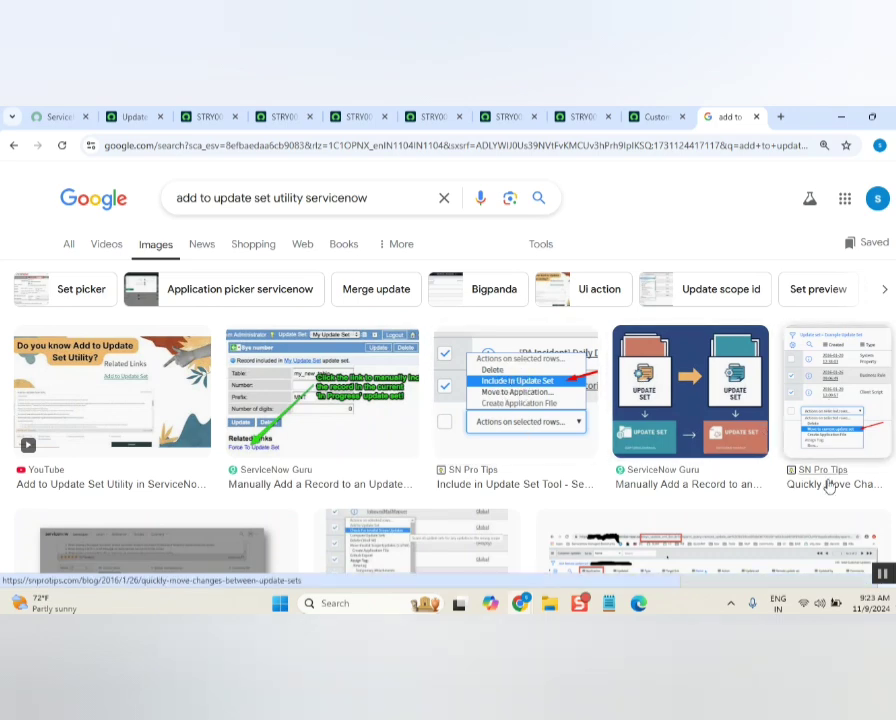
pyautogui.scroll(-2, 387, 421)
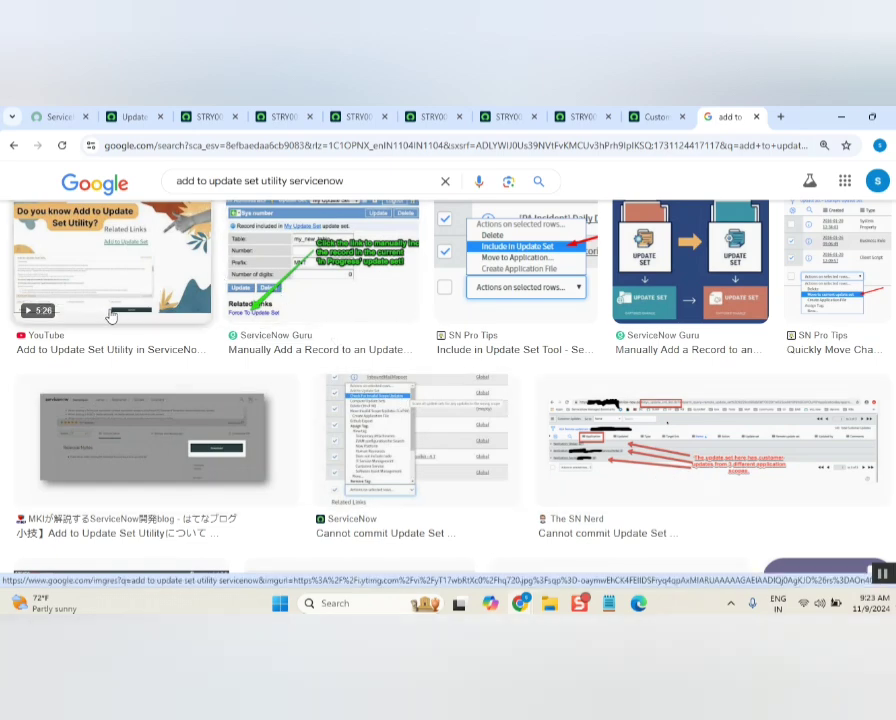
# - Check the customer updates of the STRY0010003_incident_timetaken_v5.0 update set in ServiceNow
pyautogui.click(200, 116)
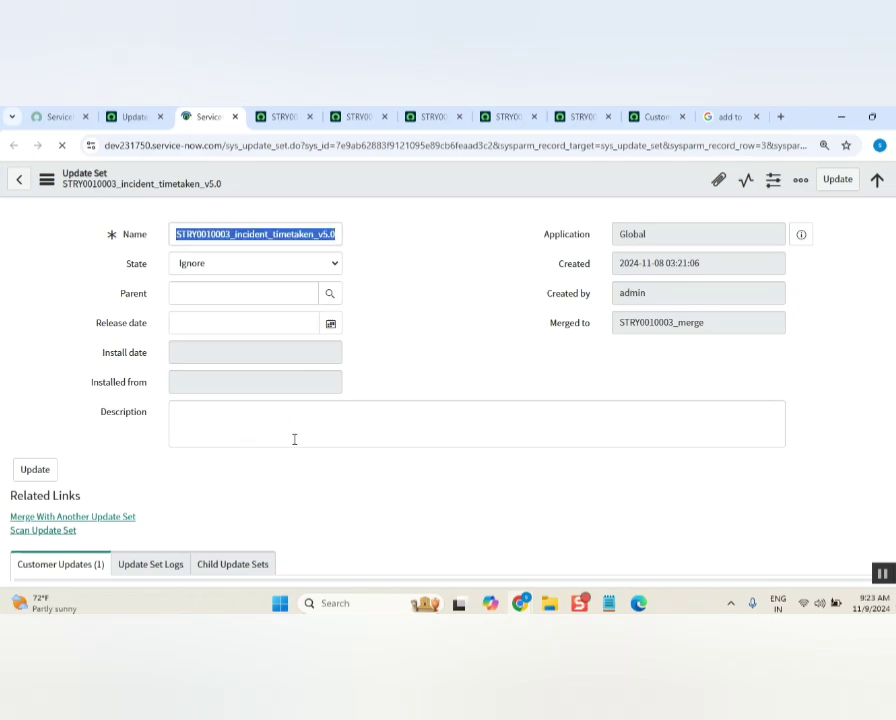
pyautogui.scroll(-3, 294, 438)
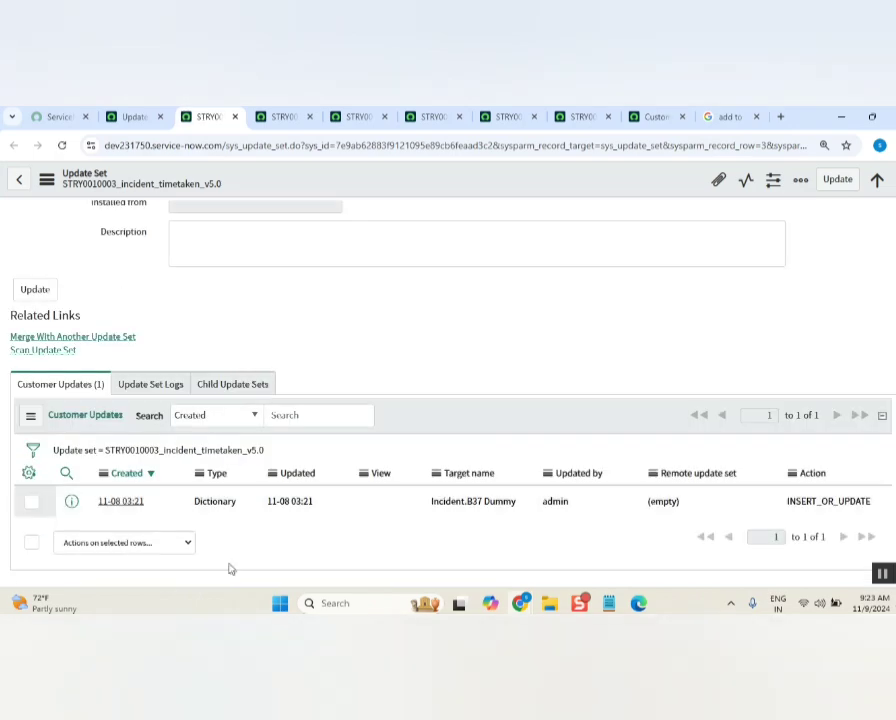
# - Browse the image search results for examples of the add to update set utility
pyautogui.click(729, 117)
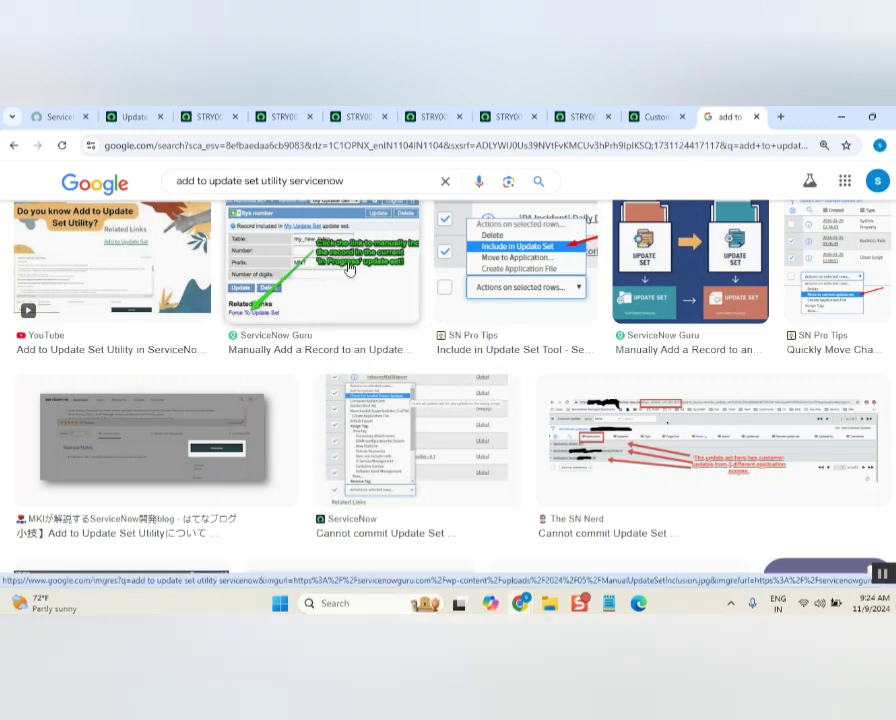
pyautogui.scroll(-2, 358, 276)
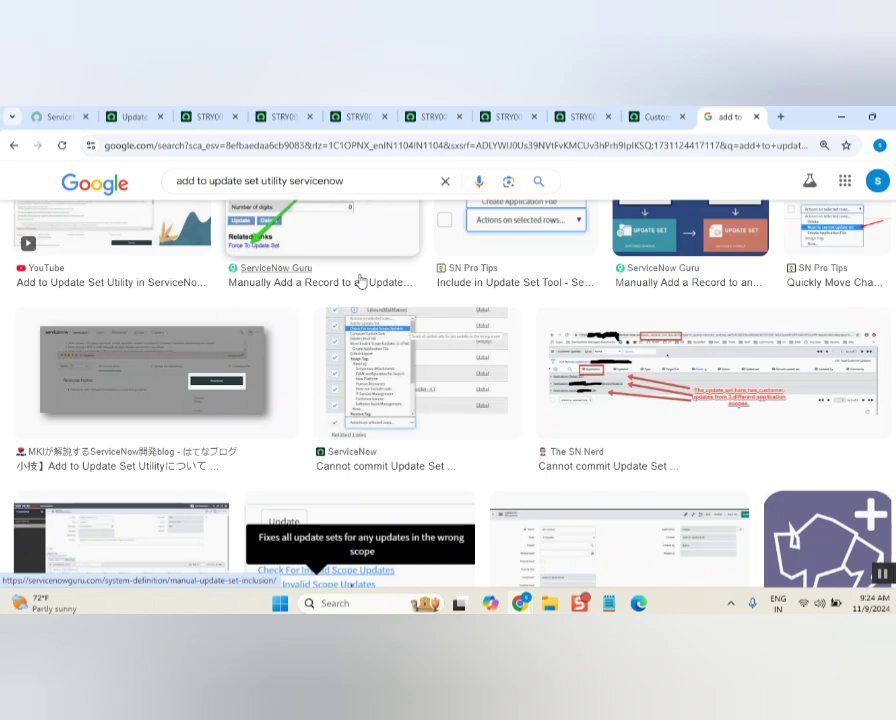
pyautogui.scroll(-4, 358, 279)
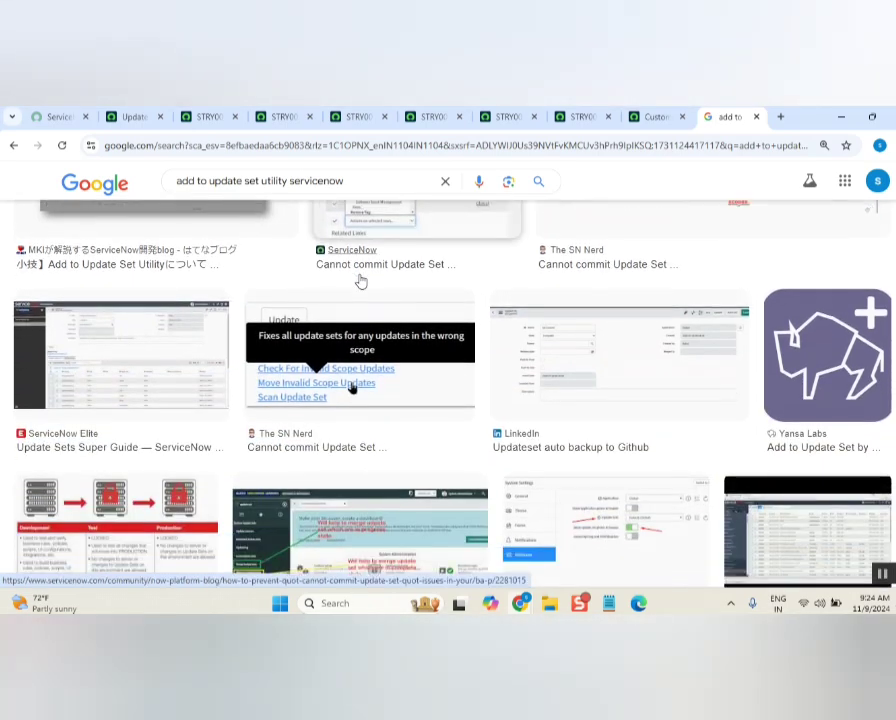
pyautogui.scroll(-4, 355, 380)
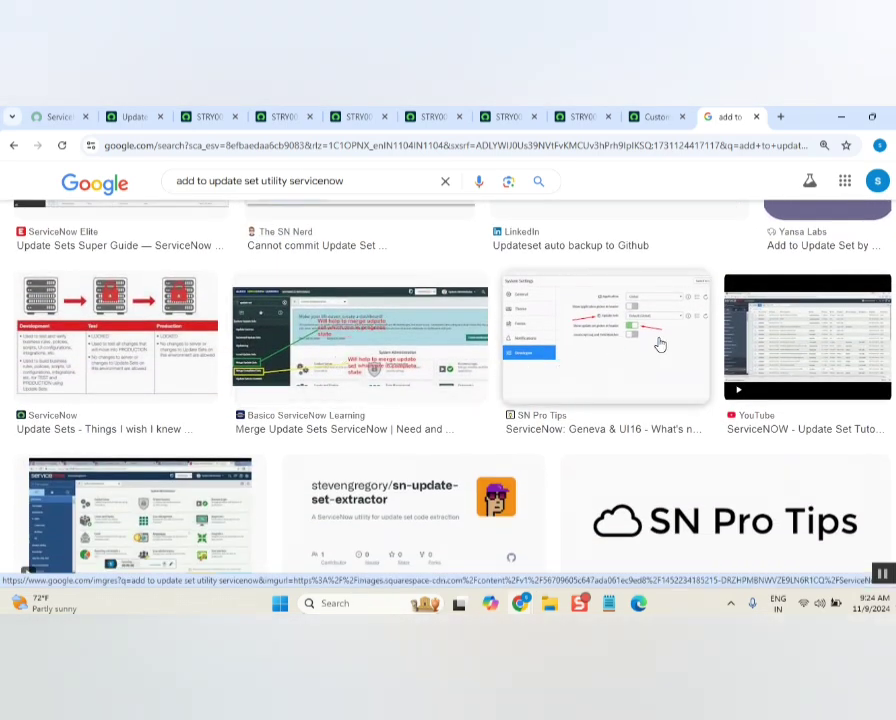
pyautogui.scroll(-3, 580, 380)
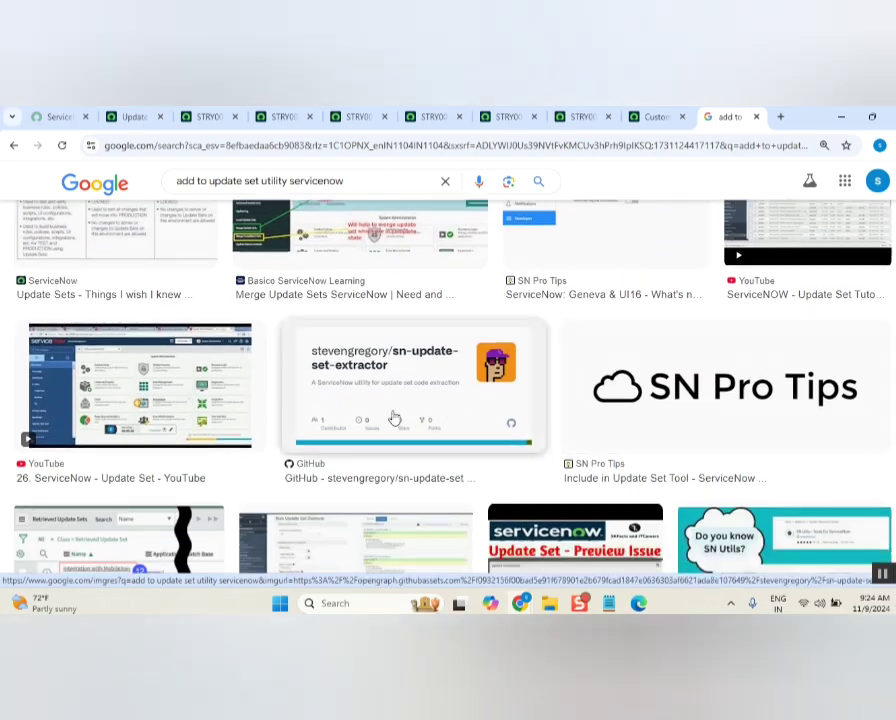
pyautogui.scroll(-5, 652, 332)
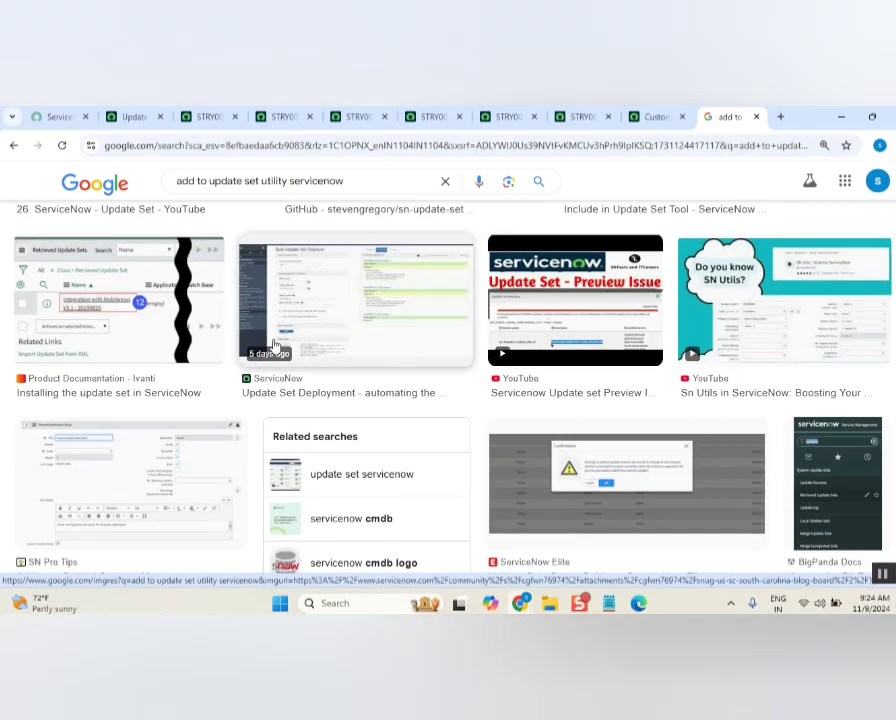
# - Switch back to the Class22_UpdateSet_4.txt notes in Notepad and highlight the list of topics not captured in update sets
pyautogui.moveTo(612, 601)
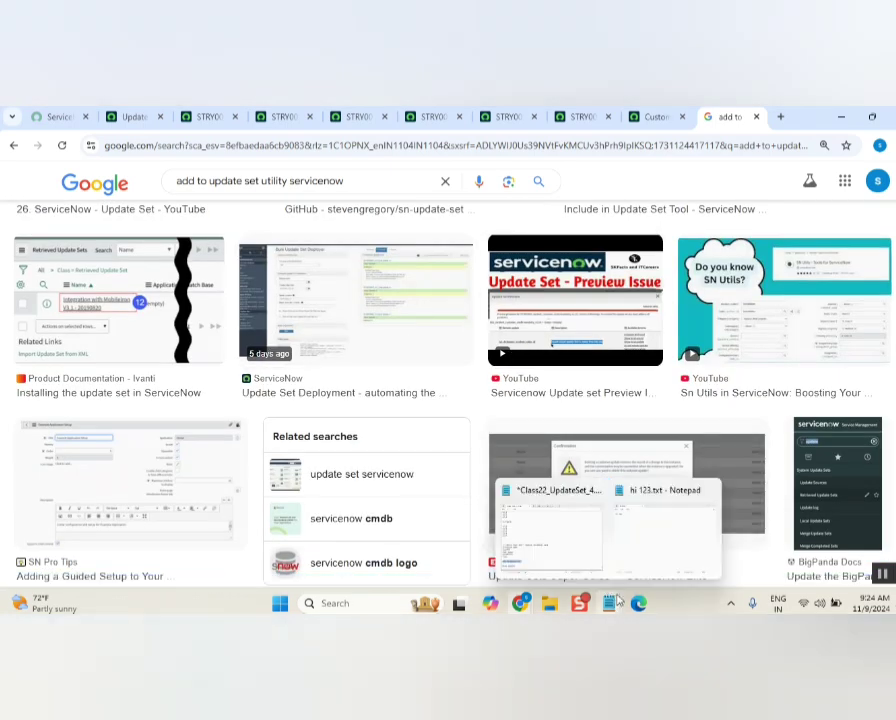
pyautogui.click(538, 524)
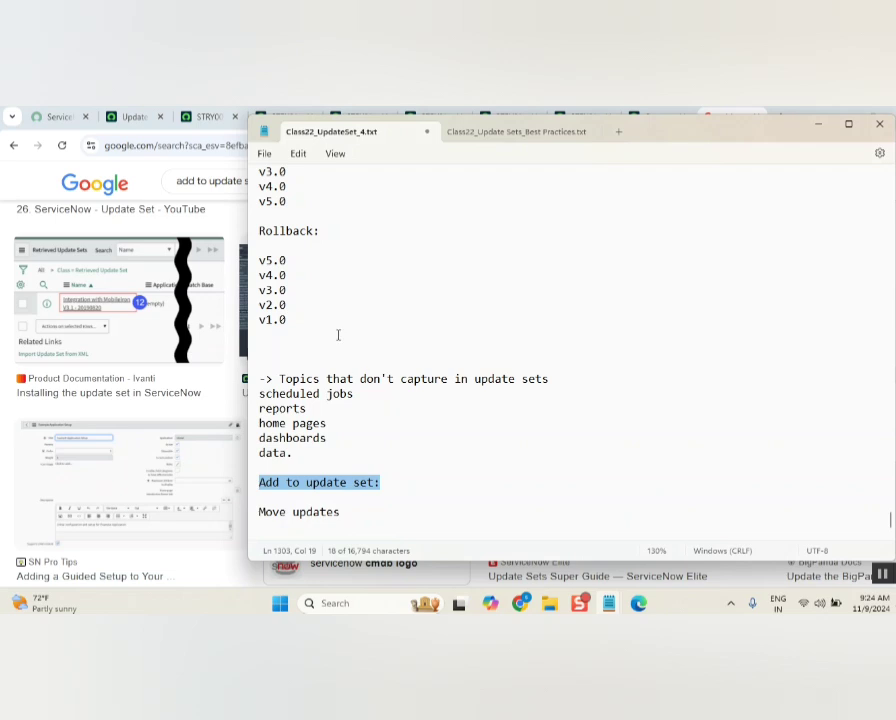
pyautogui.scroll(-1, 338, 335)
pyautogui.click(313, 424)
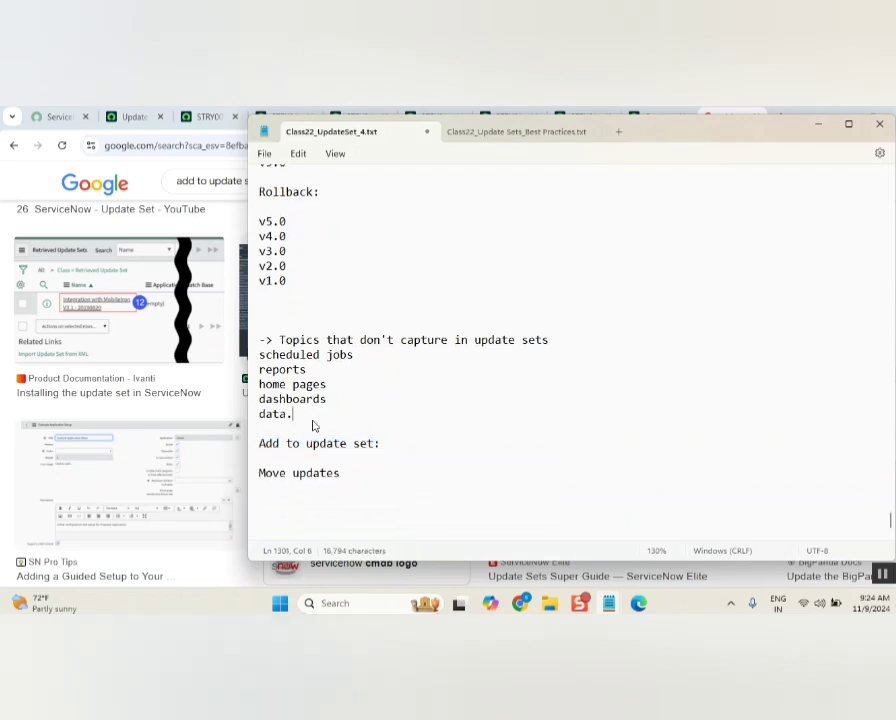
pyautogui.moveTo(313, 424); pyautogui.dragTo(259, 339)
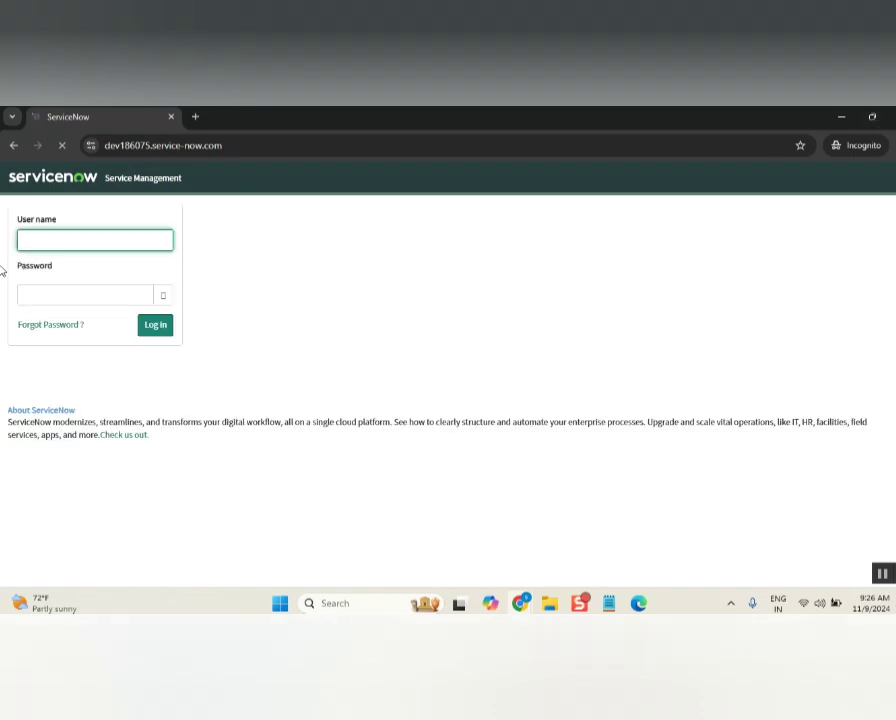
# - Log in to the dev186075 ServiceNow instance as admin with the account password, and reduce and reposition its window
pyautogui.write('admin')
pyautogui.press('Tab')
pyautogui.write('•••••••••••••')
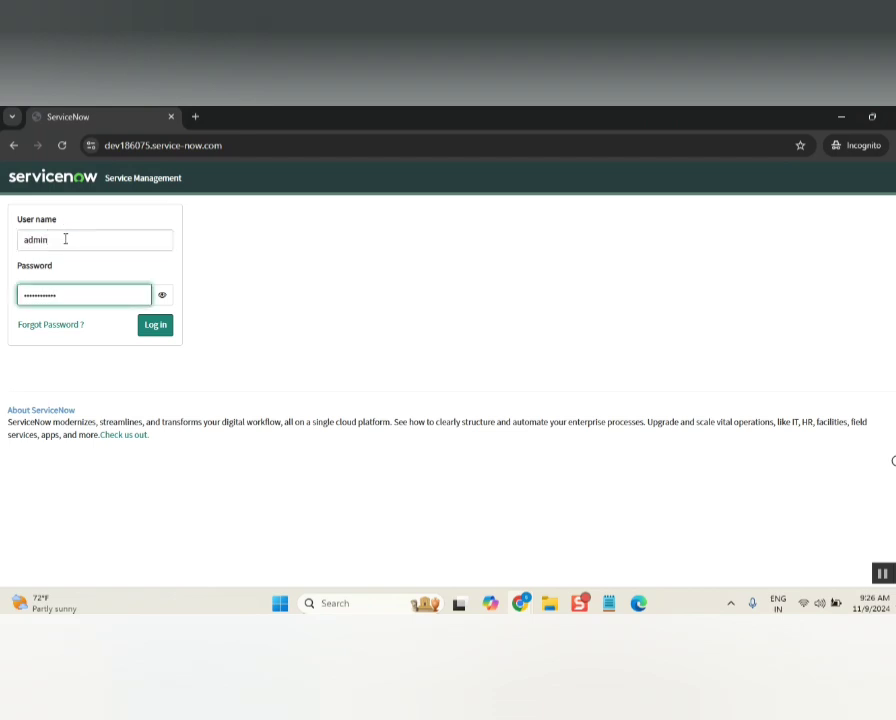
pyautogui.click(162, 294)
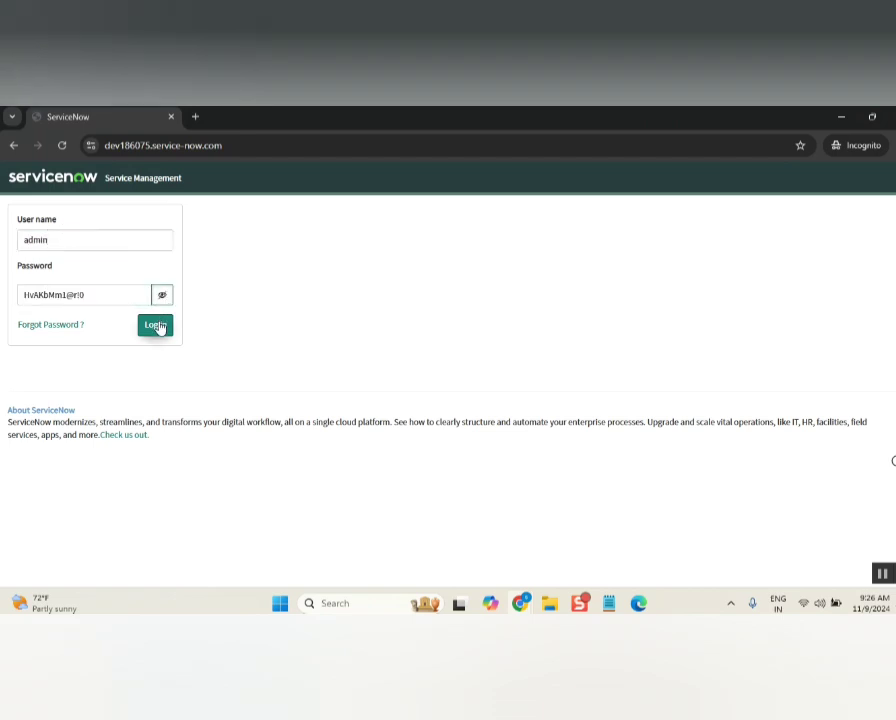
pyautogui.click(156, 326)
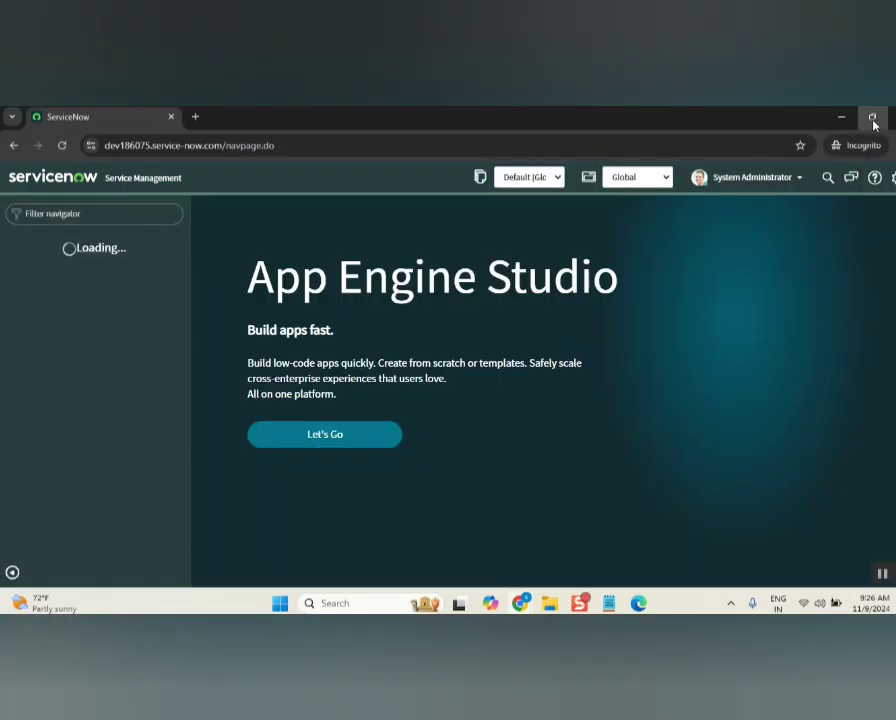
pyautogui.click(872, 116)
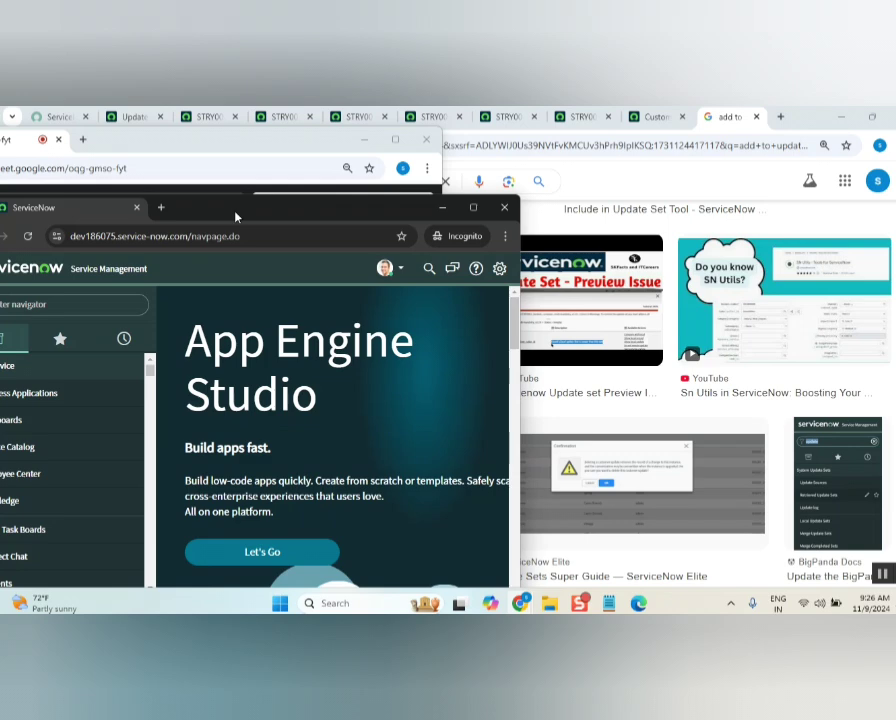
pyautogui.moveTo(234, 214); pyautogui.dragTo(534, 242)
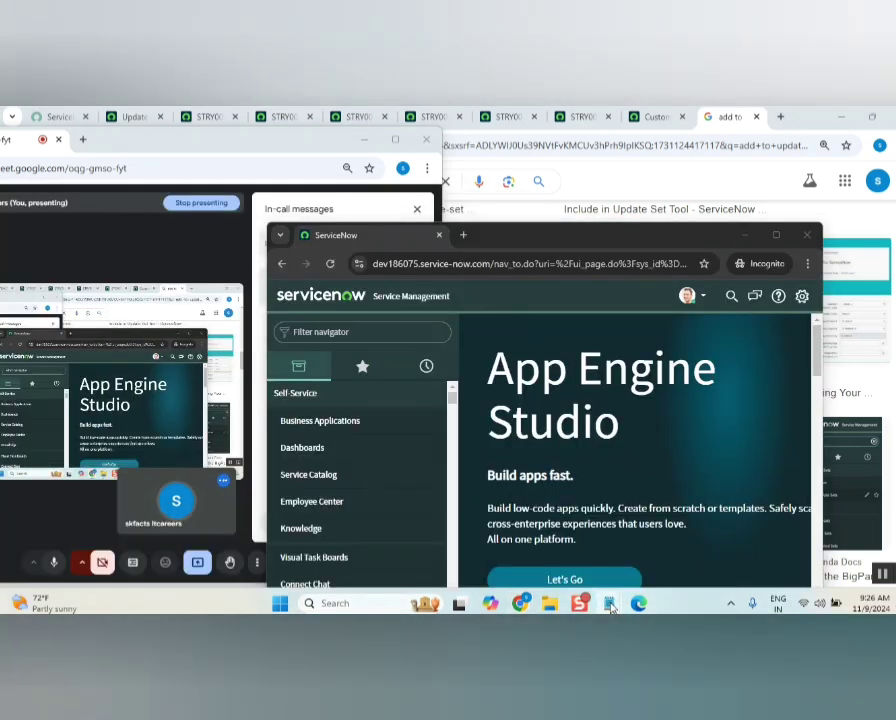
# - Switch to the Class22_UpdateSet_4.txt notes, highlight "t capture" and "scheduled jobs", and minimise the notes window
pyautogui.moveTo(608, 602)
pyautogui.click(601, 568)
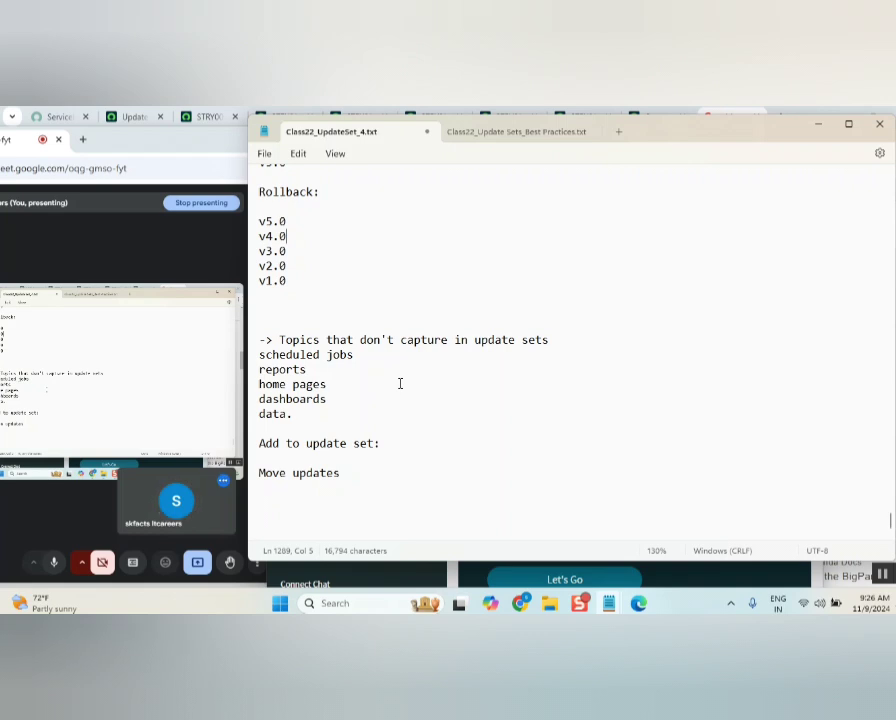
pyautogui.moveTo(390, 341); pyautogui.dragTo(455, 342)
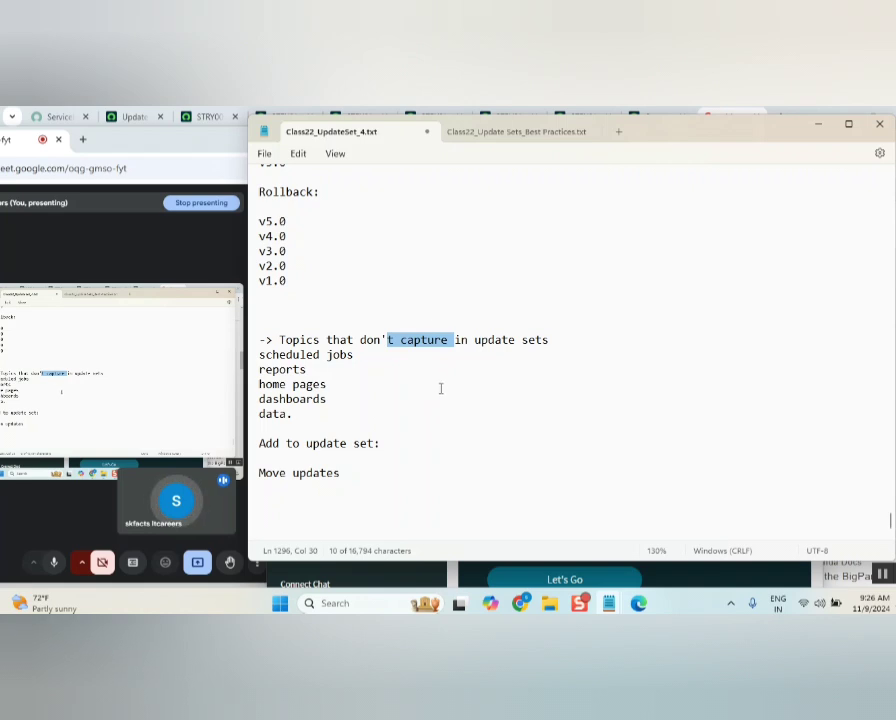
pyautogui.moveTo(354, 355); pyautogui.dragTo(263, 356)
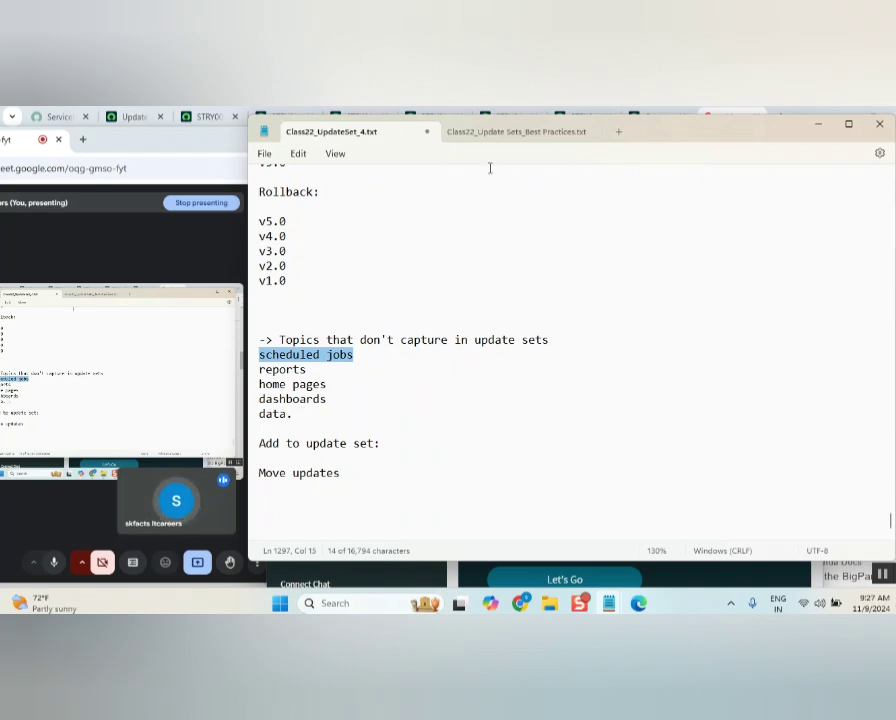
pyautogui.moveTo(802, 145); pyautogui.dragTo(801, 183)
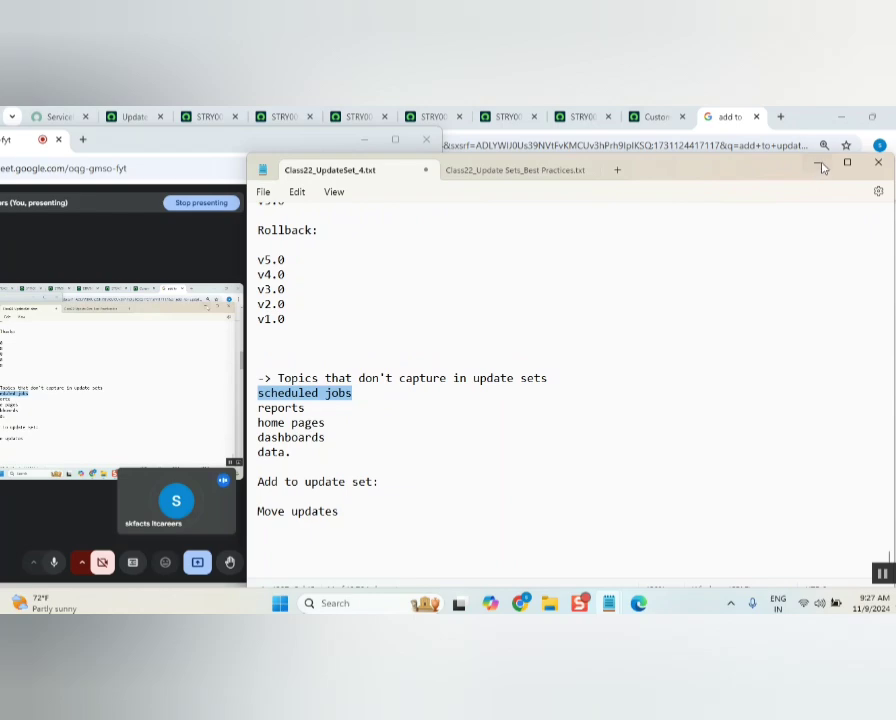
pyautogui.click(818, 163)
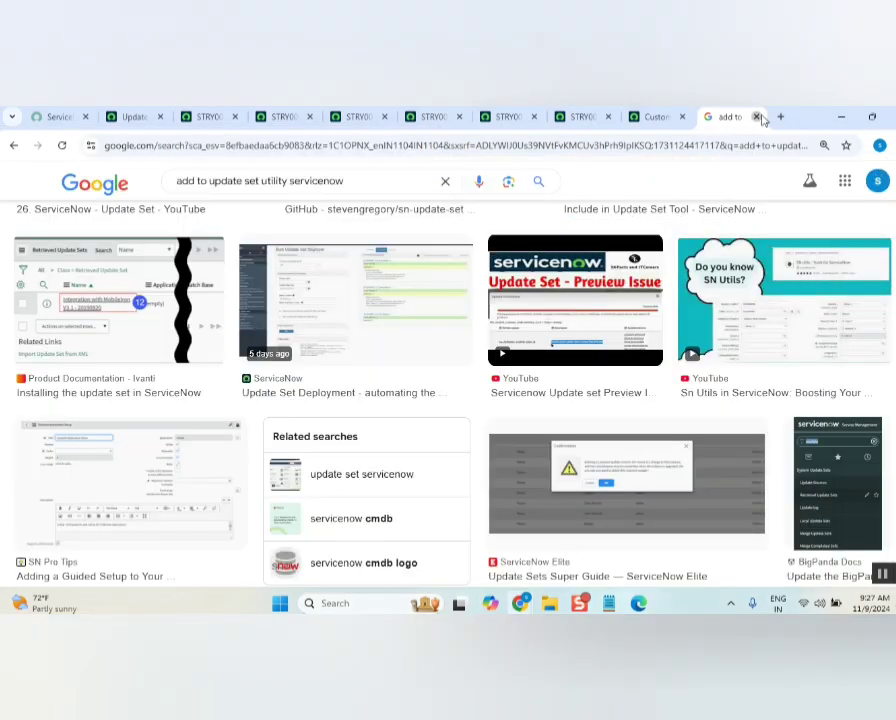
# - Close the Google search, show the Update Sets list in dev231750, and bring the dev186075 window in front, shifted slightly upwards
pyautogui.click(80, 116)
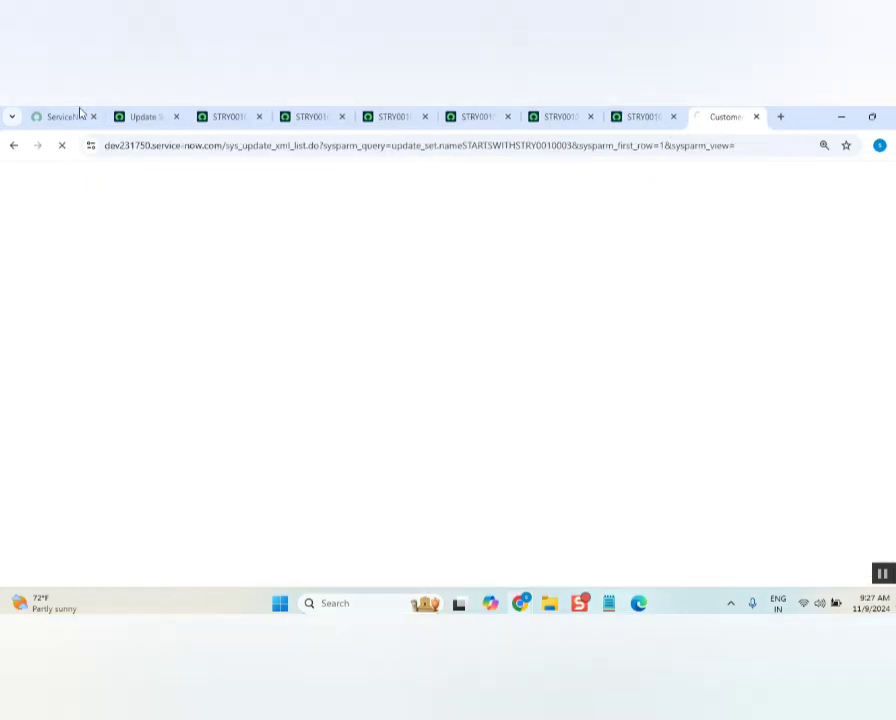
pyautogui.click(150, 116)
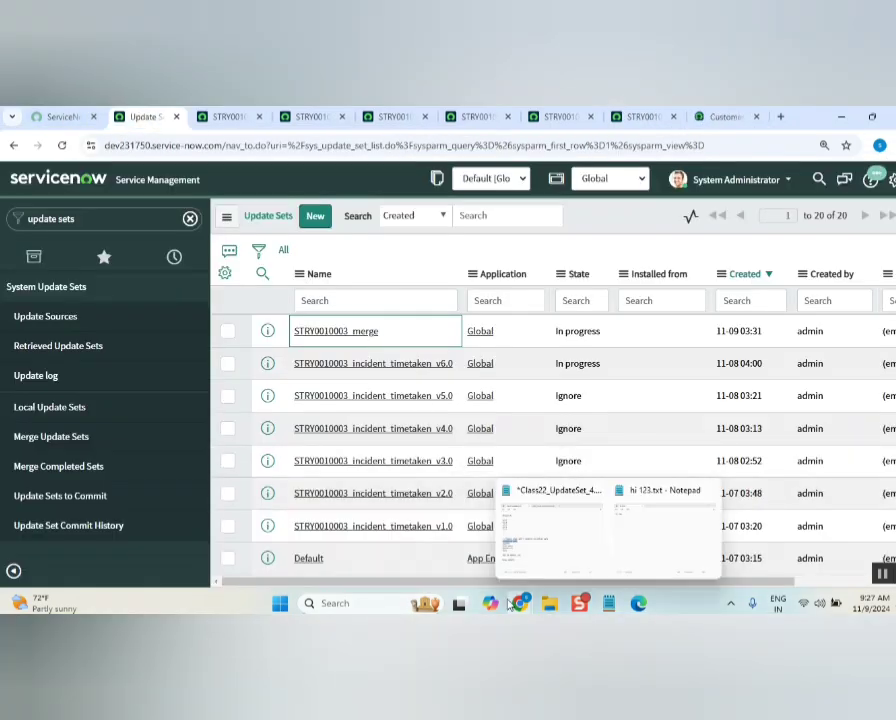
pyautogui.moveTo(520, 606)
pyautogui.click(712, 544)
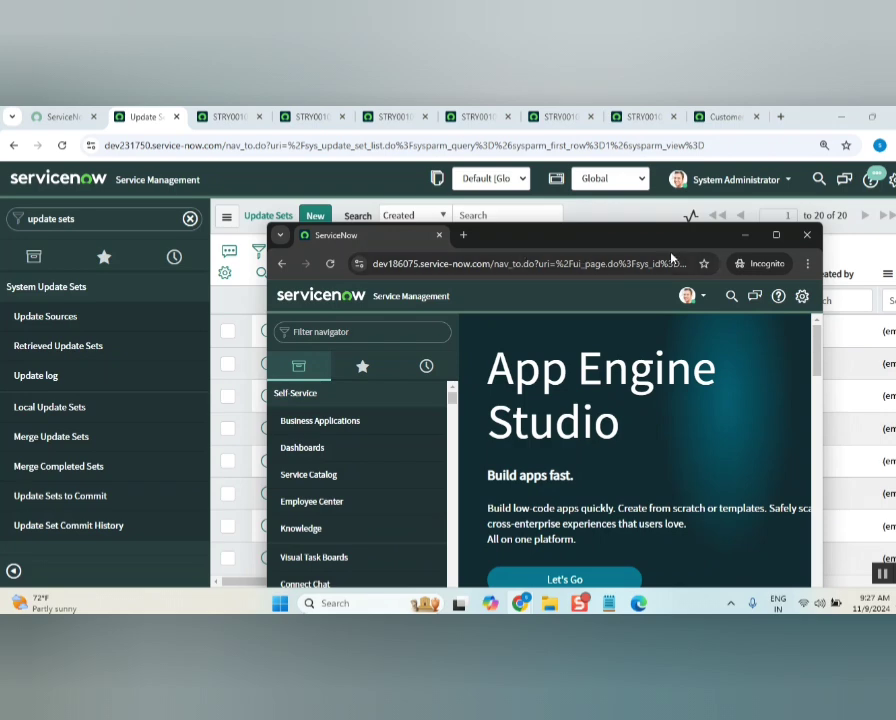
pyautogui.moveTo(592, 241); pyautogui.dragTo(626, 200)
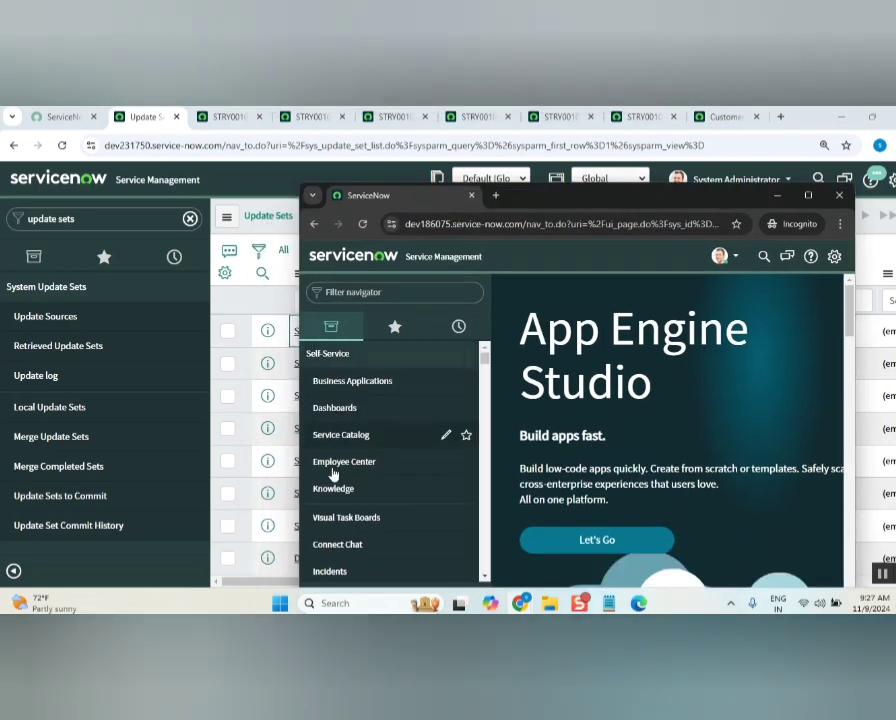
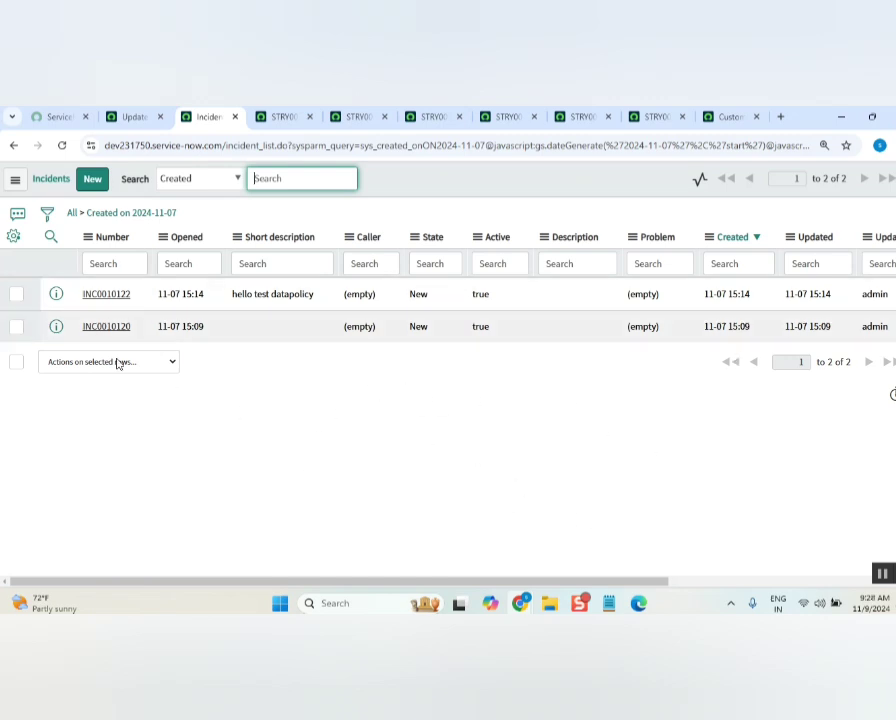
# - Select both incidents created on 2024-11-07, INC0010122 and INC0010120, and review the actions available for selected rows
pyautogui.click(16, 294)
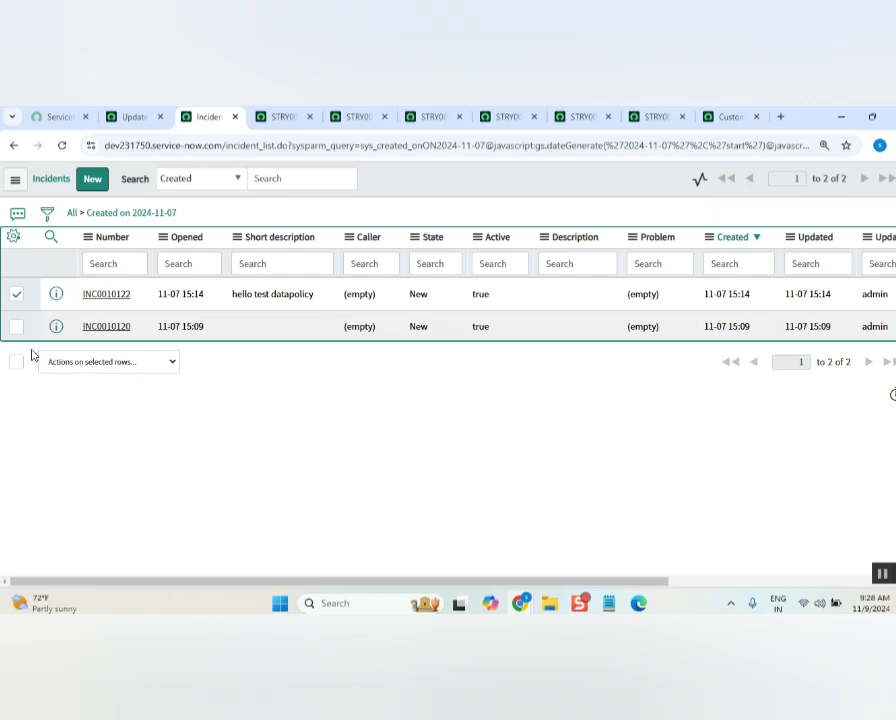
pyautogui.click(16, 361)
pyautogui.click(113, 362)
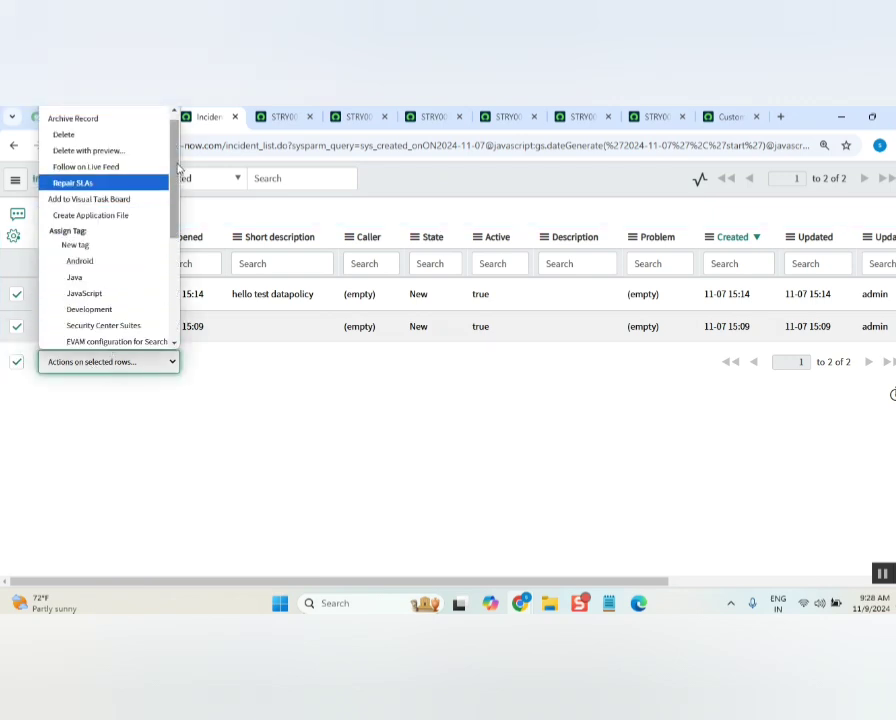
pyautogui.moveTo(178, 165)
pyautogui.mouseDown()
pyautogui.moveTo(184, 336)
pyautogui.moveTo(180, 206)
pyautogui.moveTo(194, 154)
pyautogui.mouseUp()
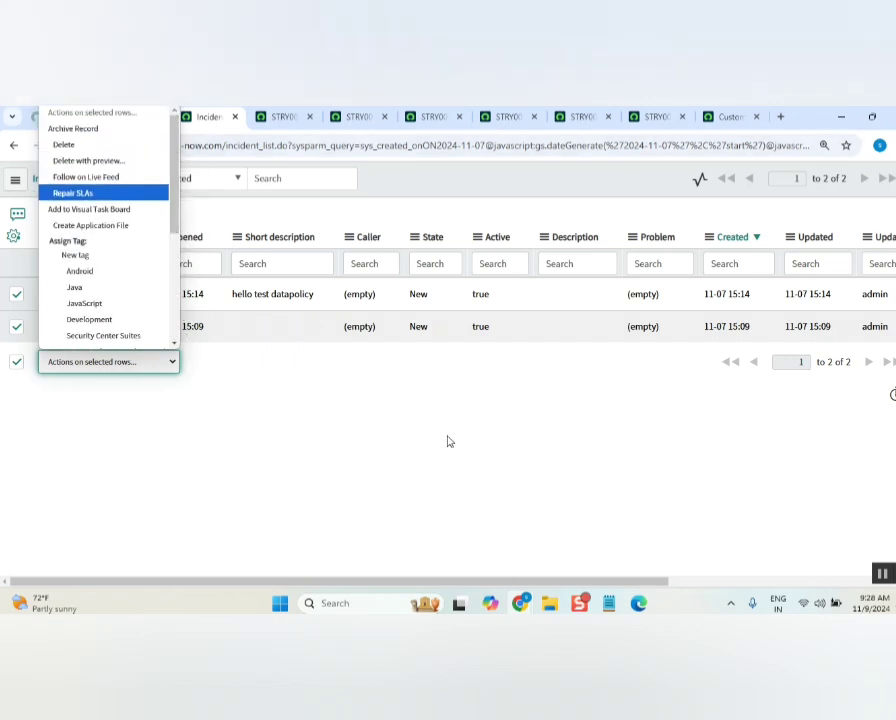
pyautogui.click(417, 441)
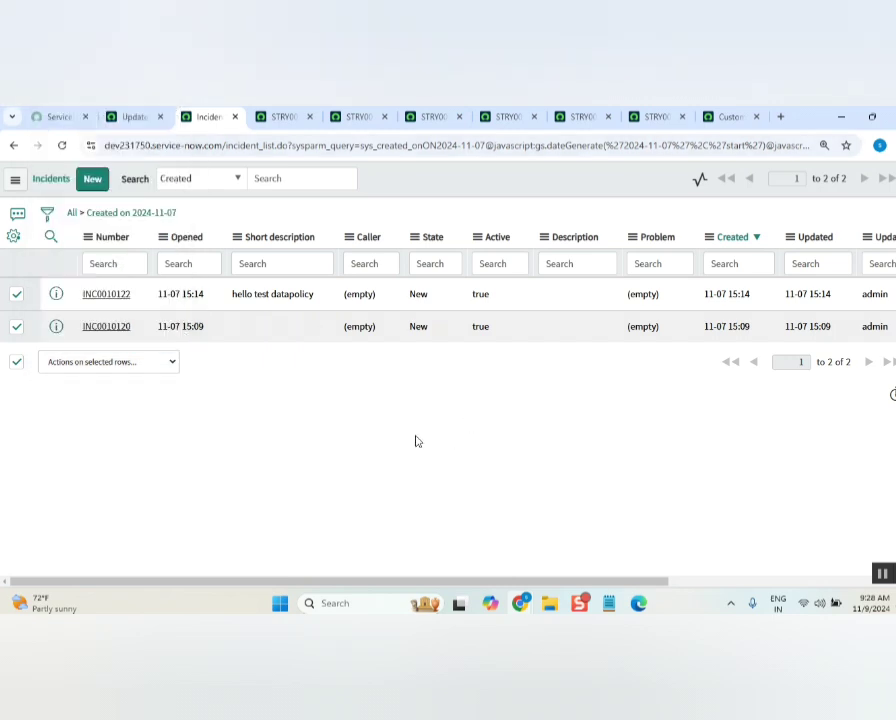
# - Export the incident list filtered to 2024-11-07 in XML format and download the resulting file
pyautogui.rightClick(430, 240)
pyautogui.moveTo(494, 449)
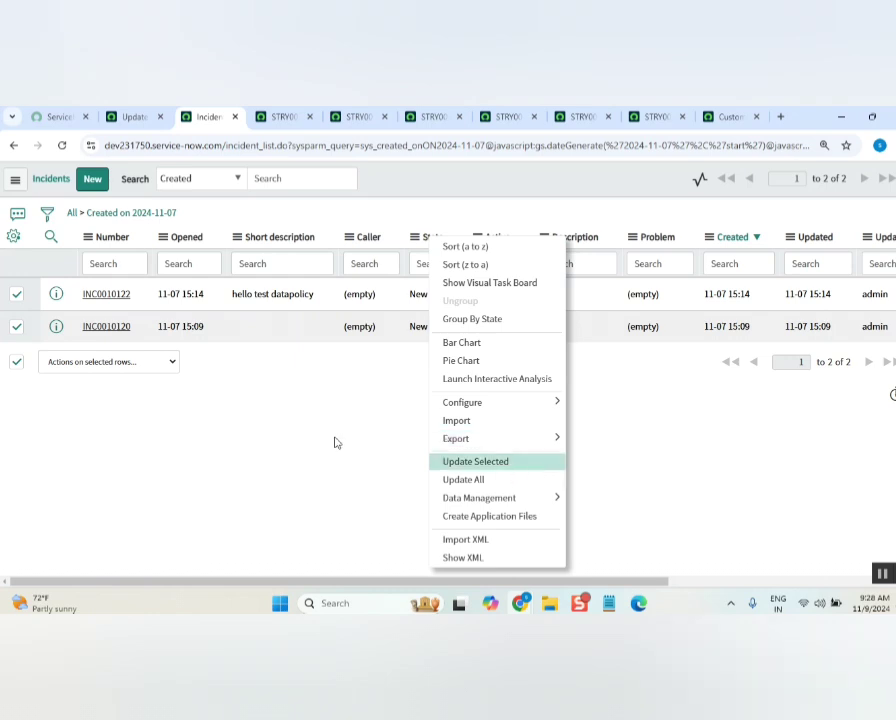
pyautogui.press('Escape')
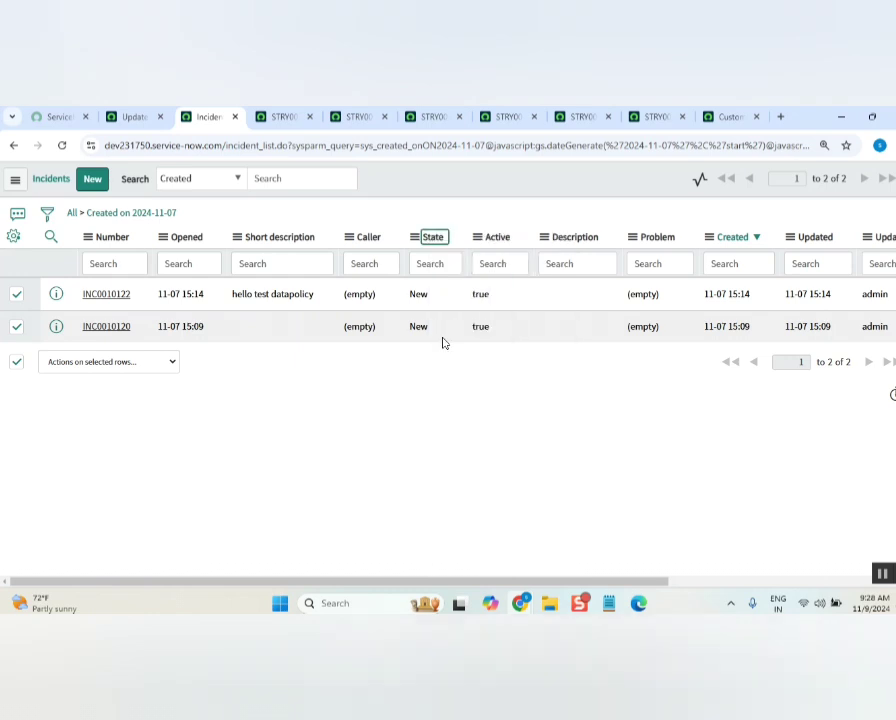
pyautogui.rightClick(436, 241)
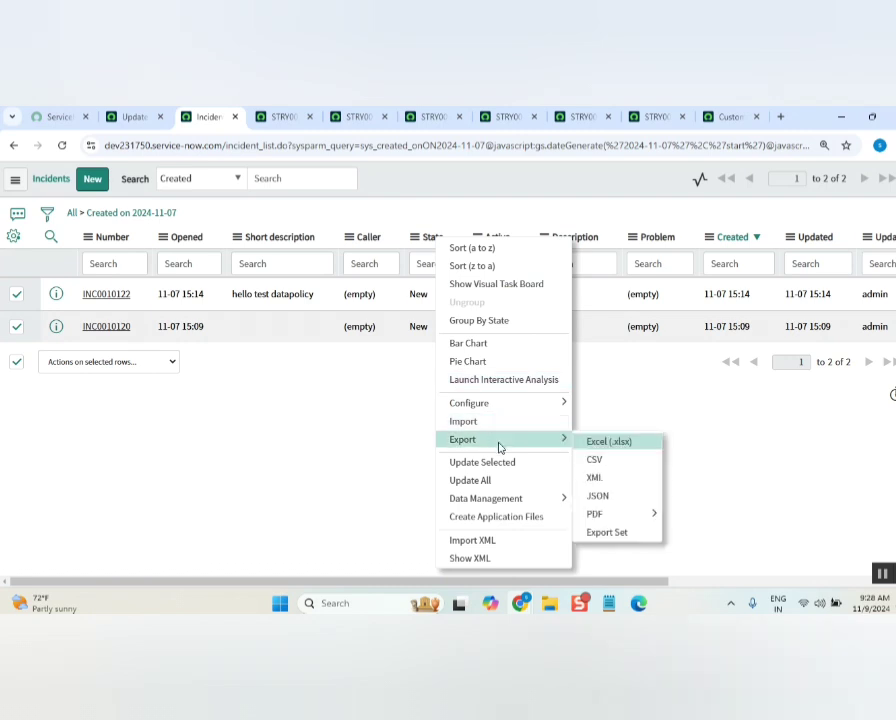
pyautogui.click(612, 486)
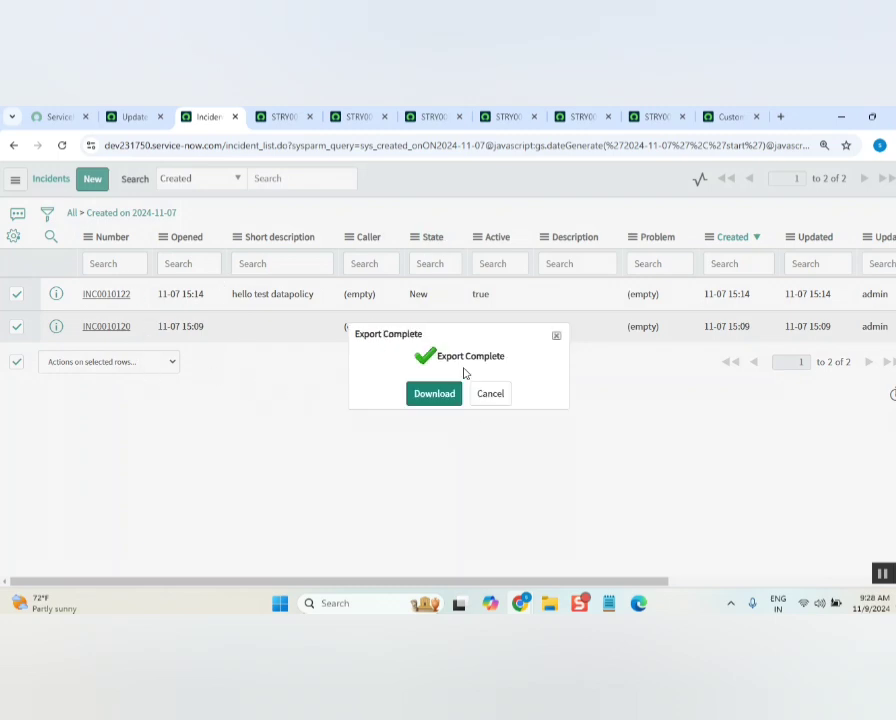
pyautogui.click(434, 394)
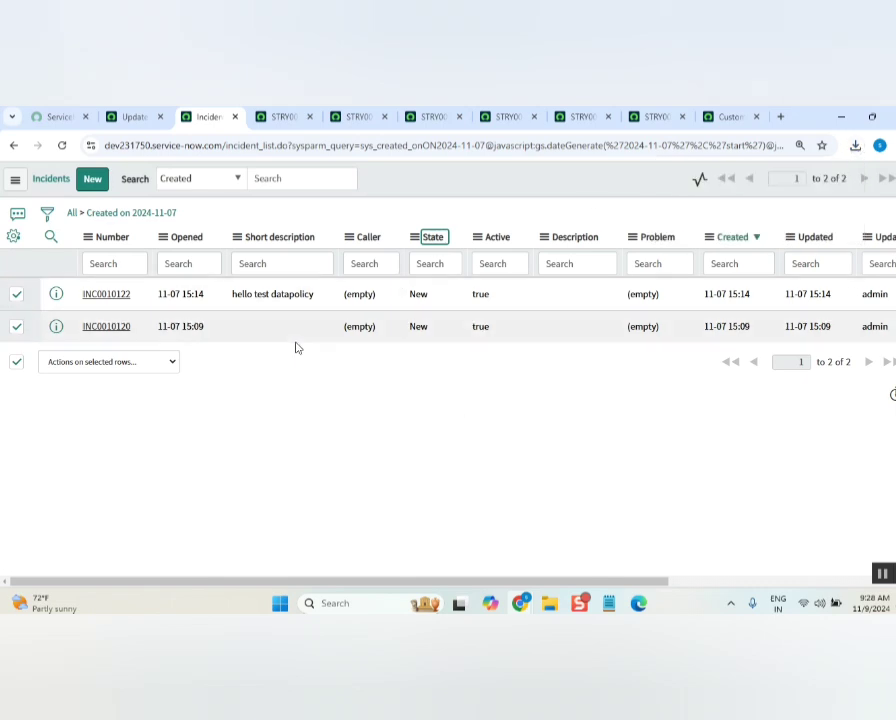
# - Show the downloaded incident XML file in its folder and widen the Name column to fit the full file name
pyautogui.click(855, 147)
pyautogui.click(818, 203)
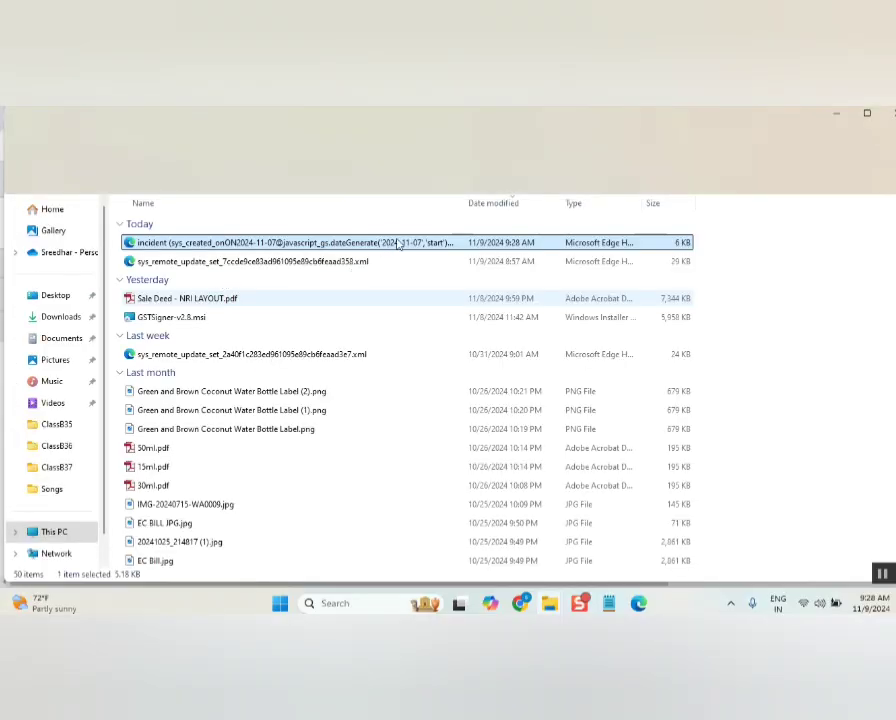
pyautogui.doubleClick(463, 204)
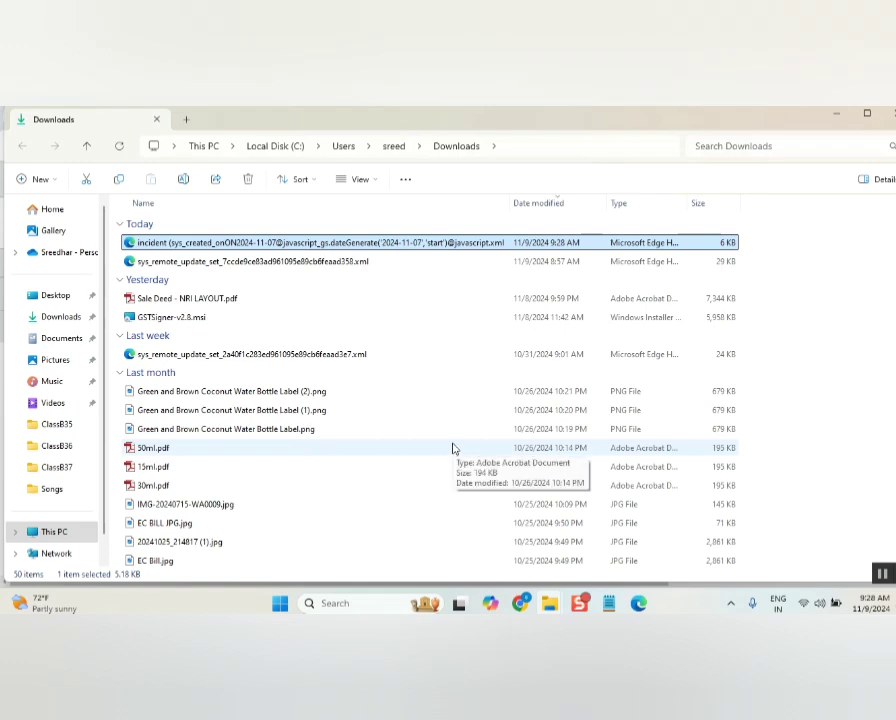
# - Switch to the dev186075 instance, open the incident table list with incident.LIST, and maximise the window
pyautogui.moveTo(521, 603)
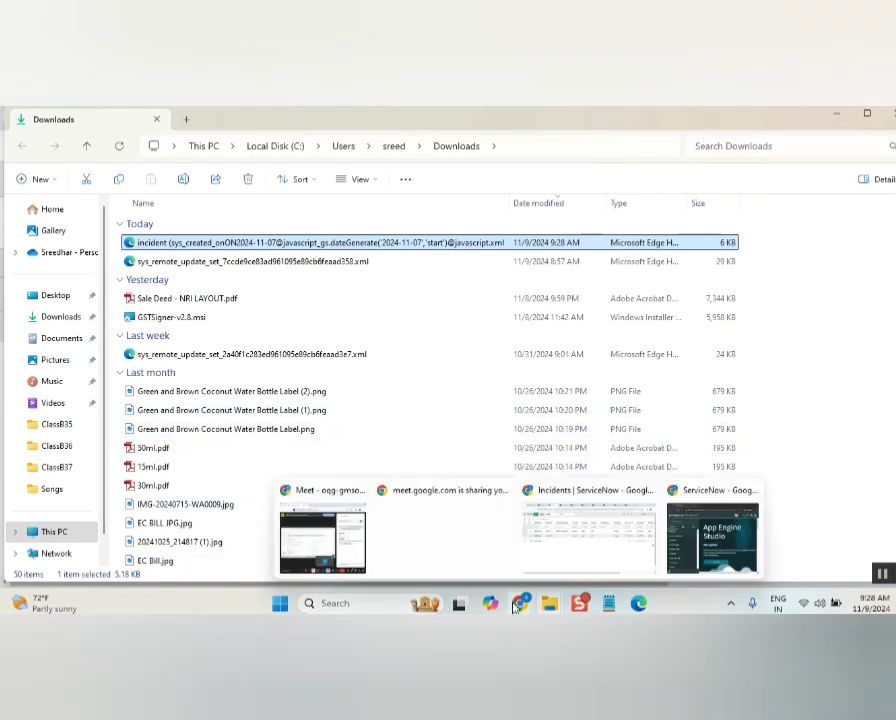
pyautogui.click(726, 540)
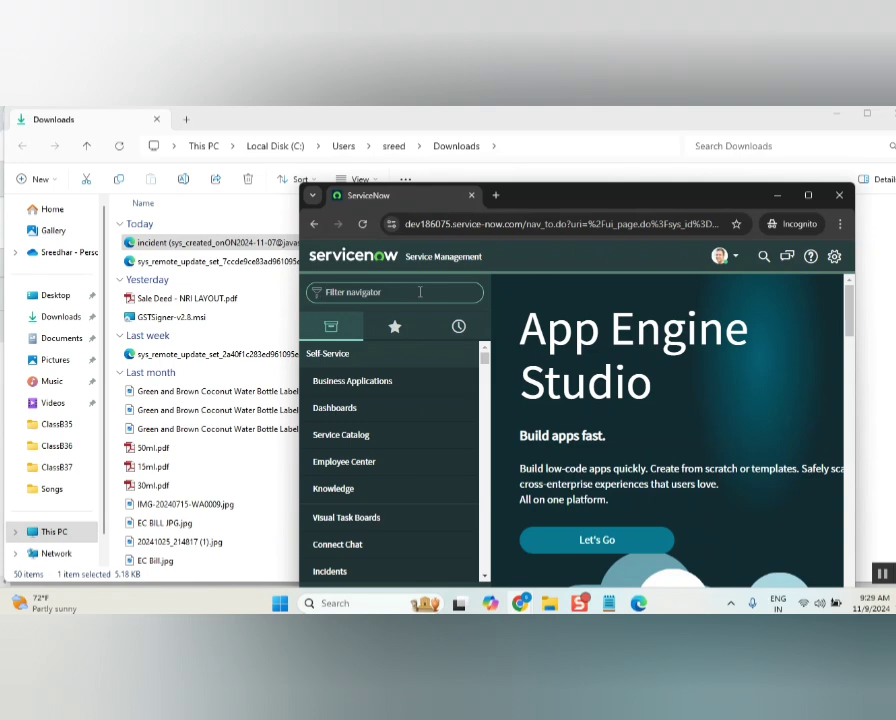
pyautogui.write('incident.LI')
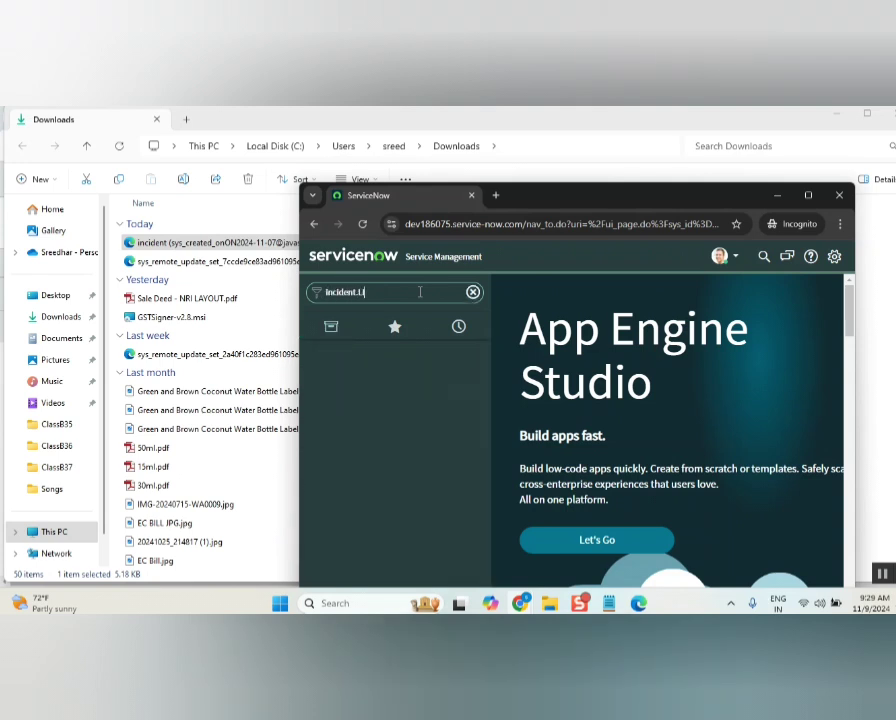
pyautogui.write('ST')
pyautogui.press('Return')
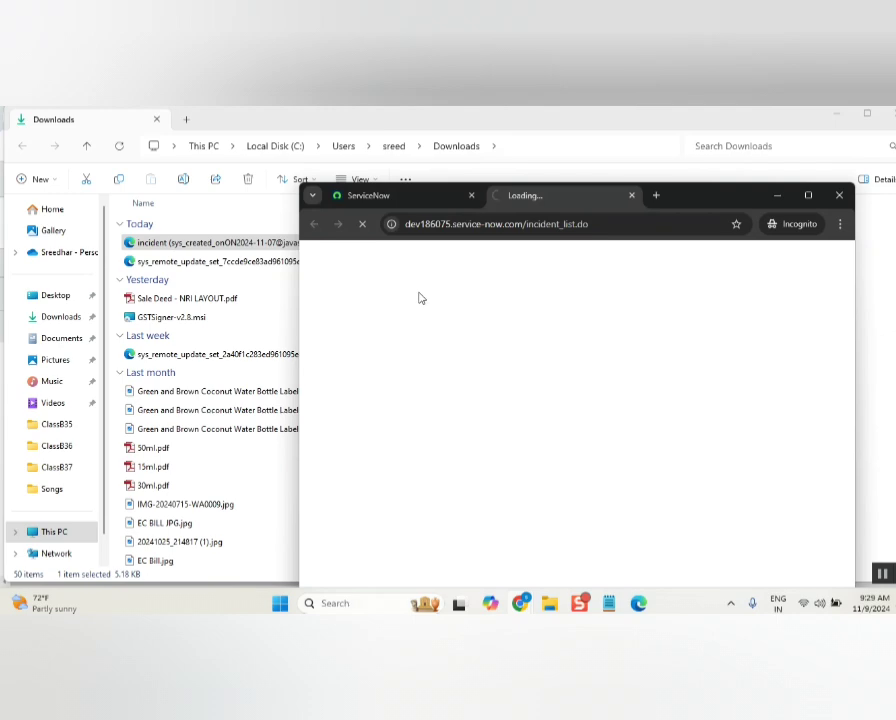
pyautogui.click(808, 195)
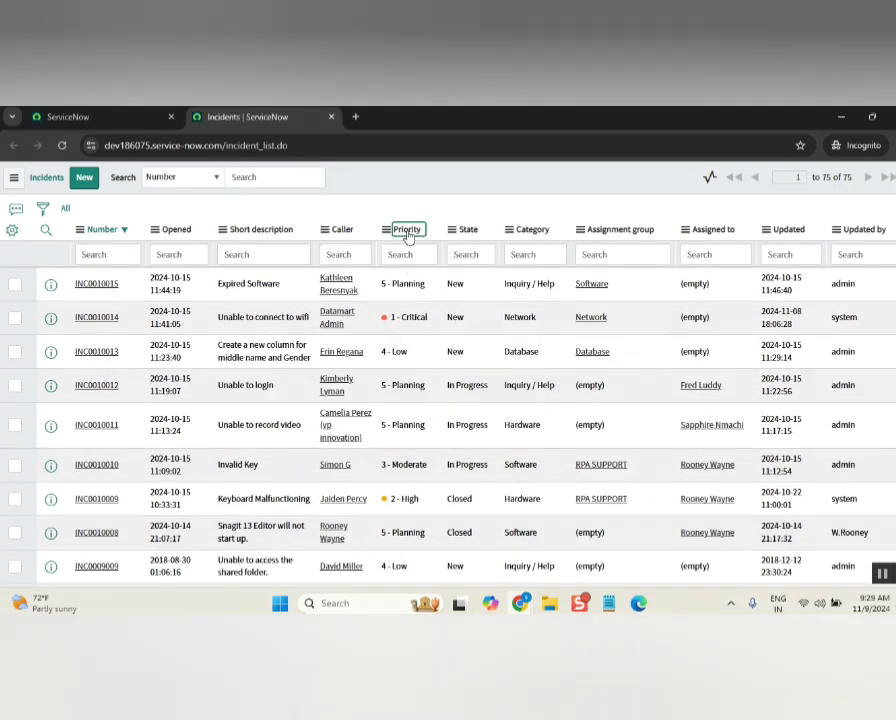
# - Import the exported incident XML file from the Downloads folder into the dev186075 incident list
pyautogui.rightClick(407, 236)
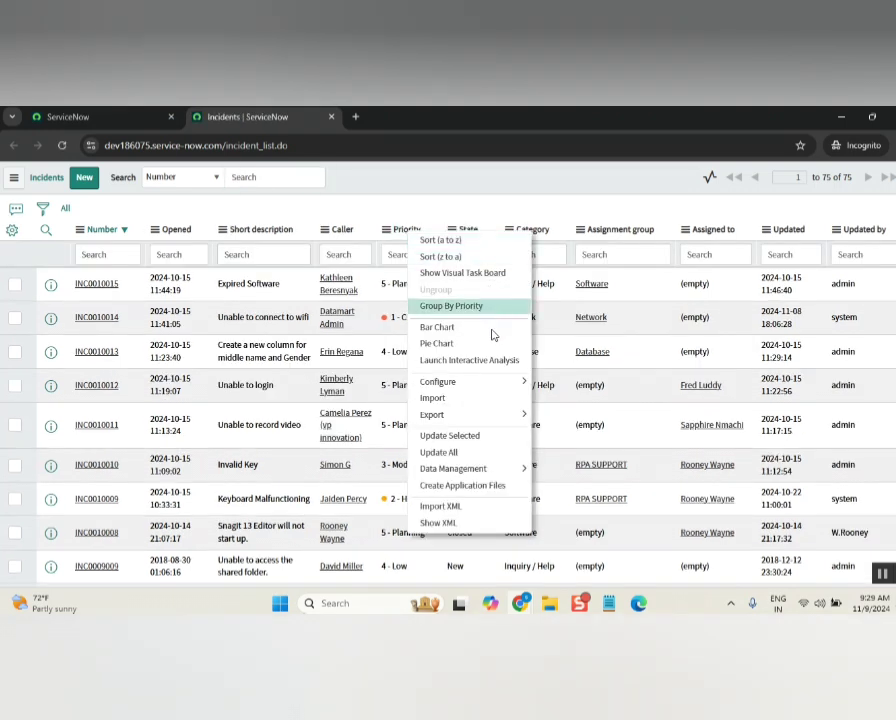
pyautogui.click(467, 508)
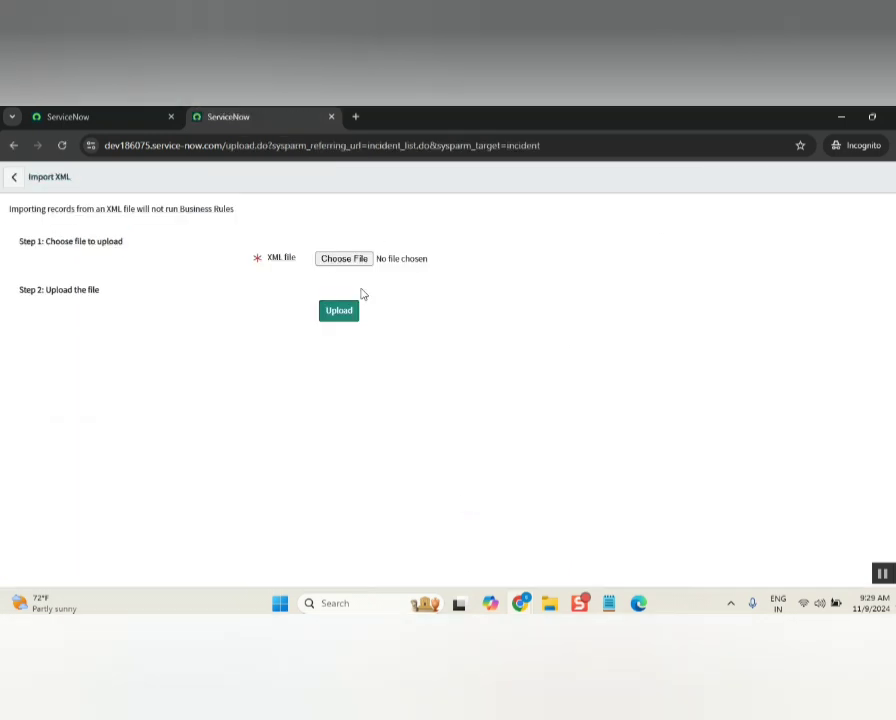
pyautogui.click(365, 258)
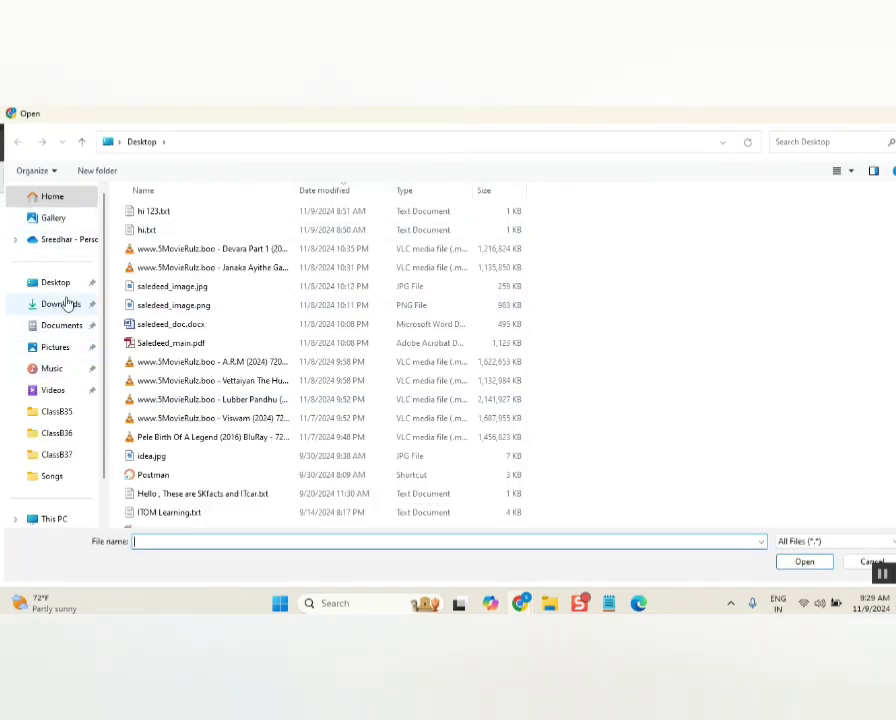
pyautogui.click(68, 304)
pyautogui.click(205, 233)
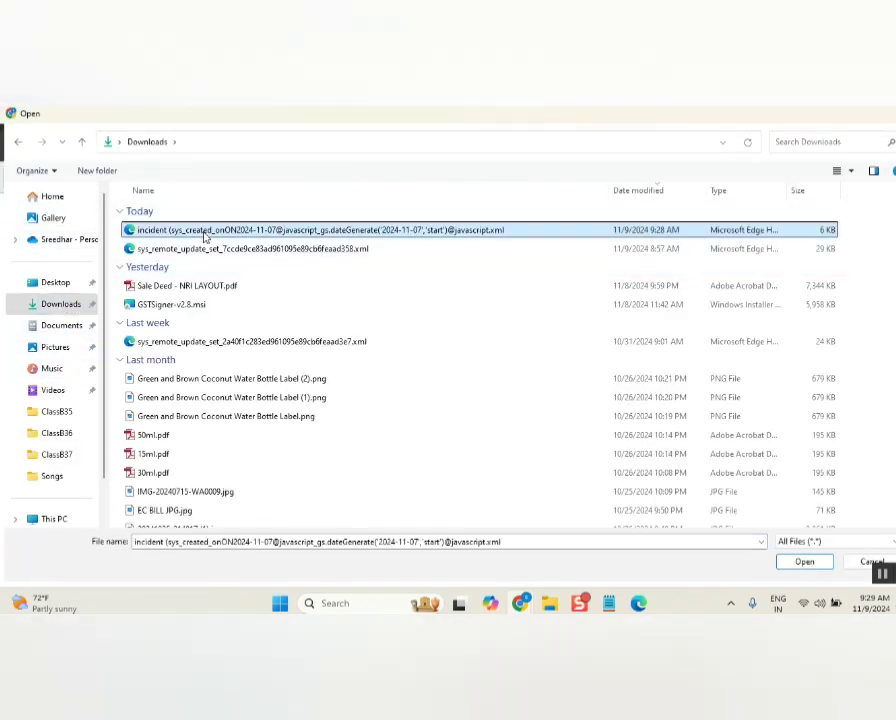
pyautogui.click(805, 562)
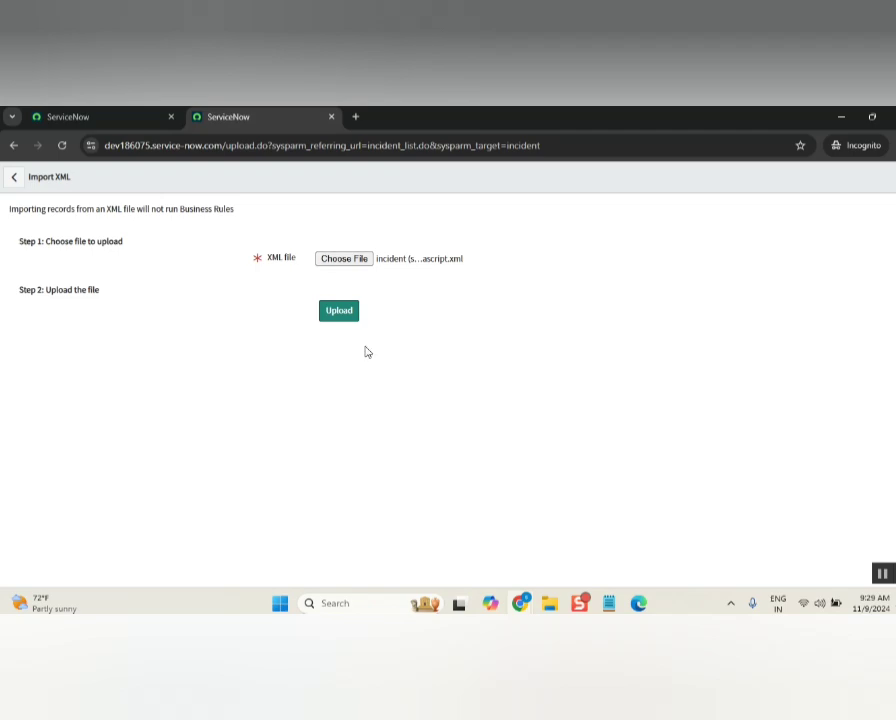
pyautogui.click(354, 316)
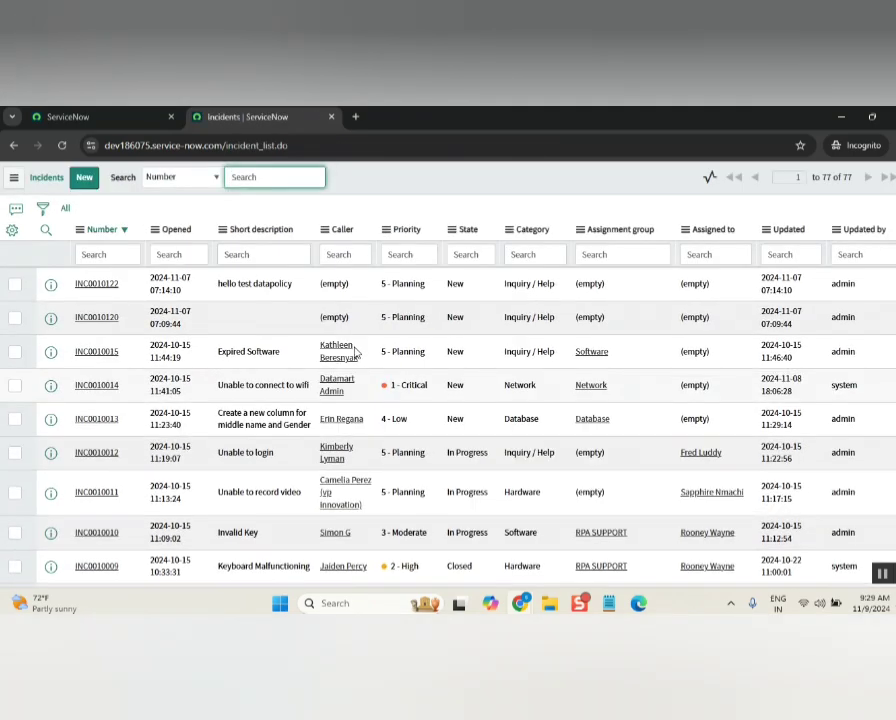
# - Highlight and select the imported incidents INC0010122 and INC0010120, and review the list's export format options
pyautogui.moveTo(866, 328); pyautogui.dragTo(76, 284)
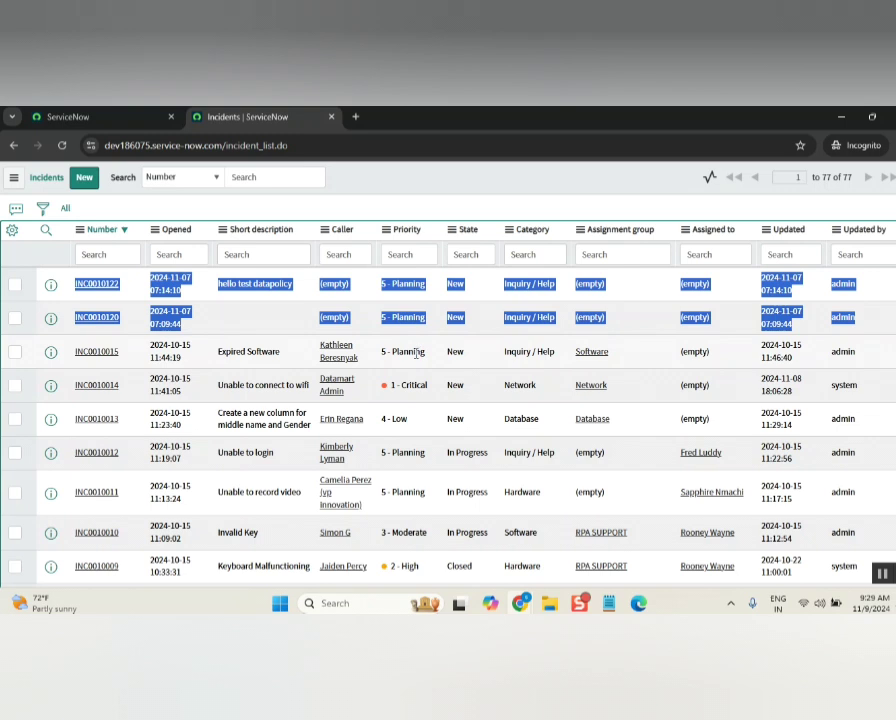
pyautogui.click(14, 317)
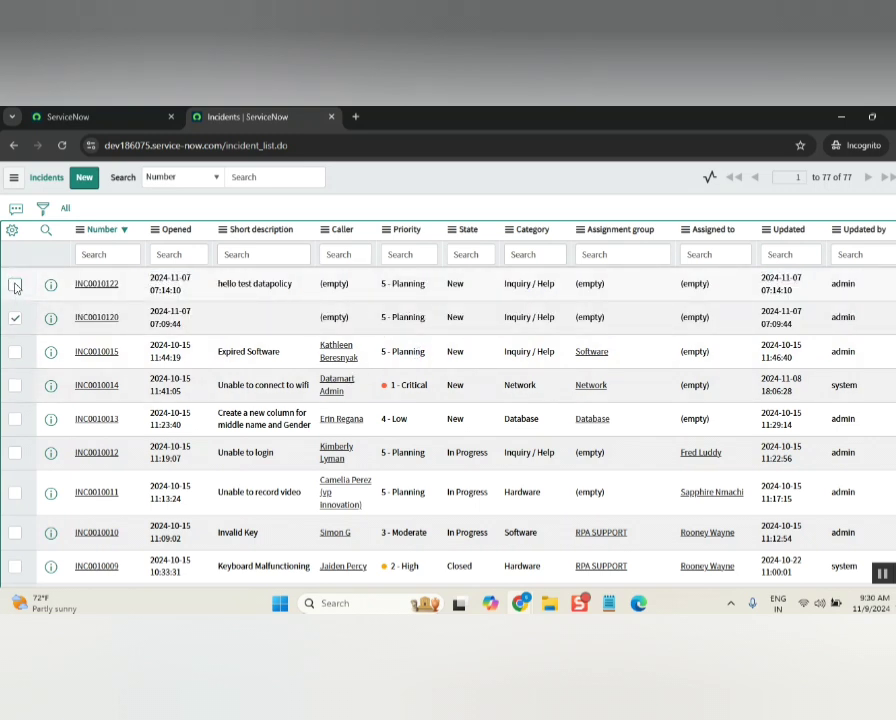
pyautogui.click(15, 285)
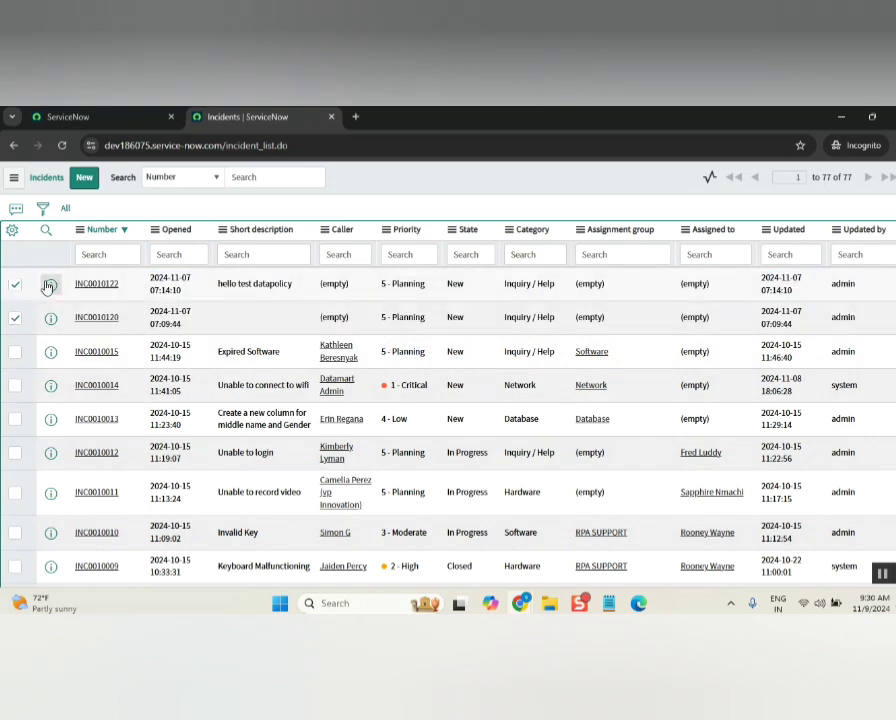
pyautogui.rightClick(409, 229)
pyautogui.moveTo(431, 412)
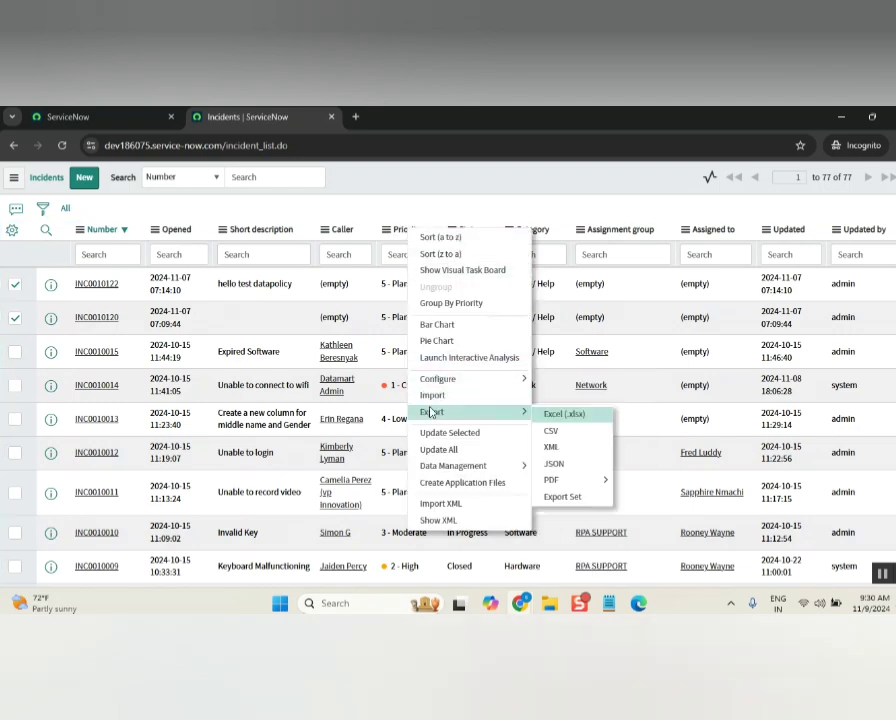
pyautogui.press('Escape')
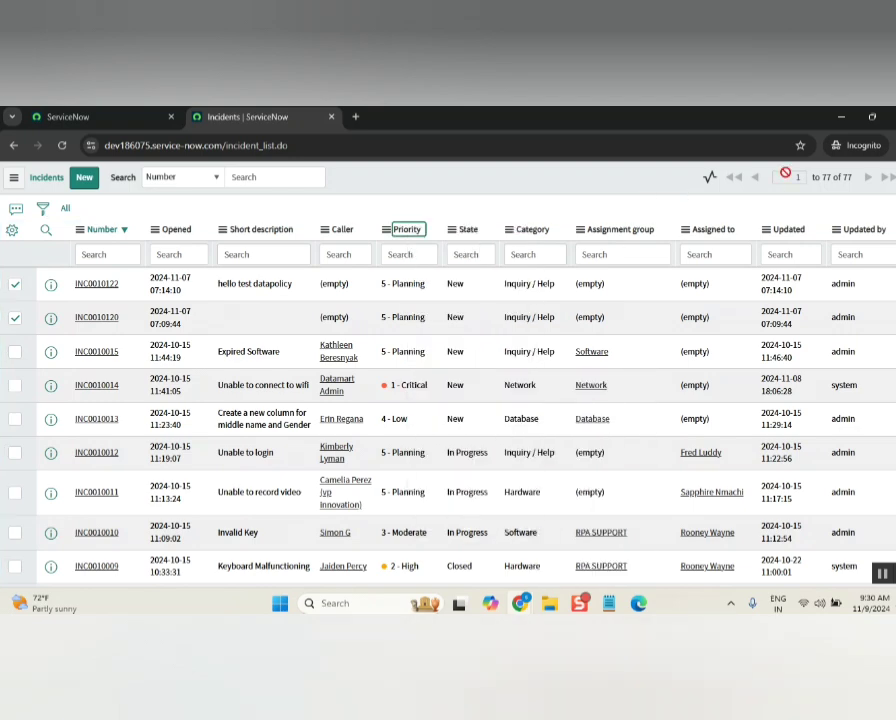
# - Minimise the dev186075 window and switch back to the filtered incident list in the dev231750 instance
pyautogui.click(841, 117)
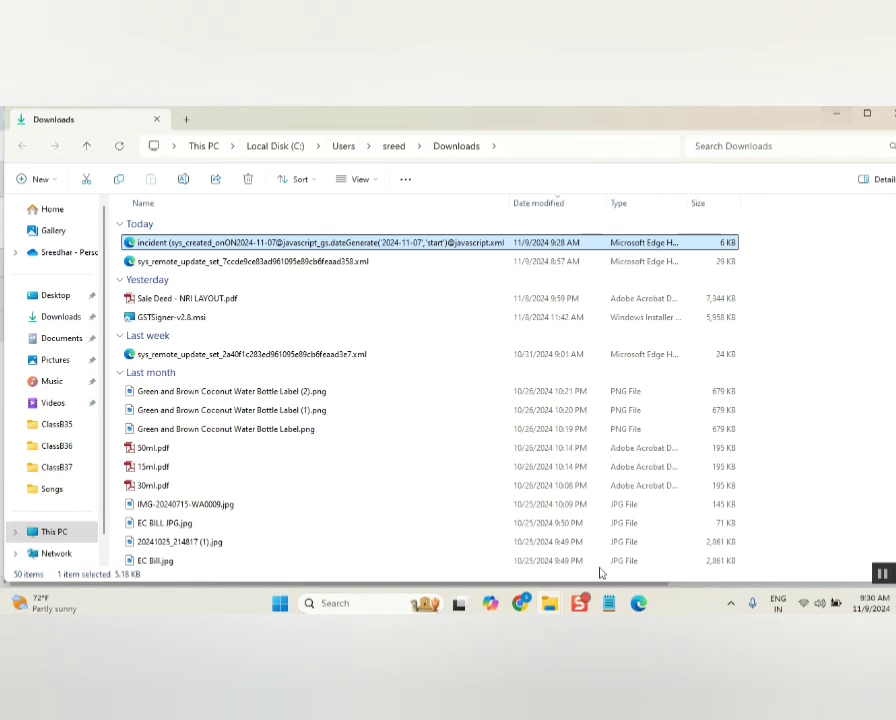
pyautogui.click(520, 603)
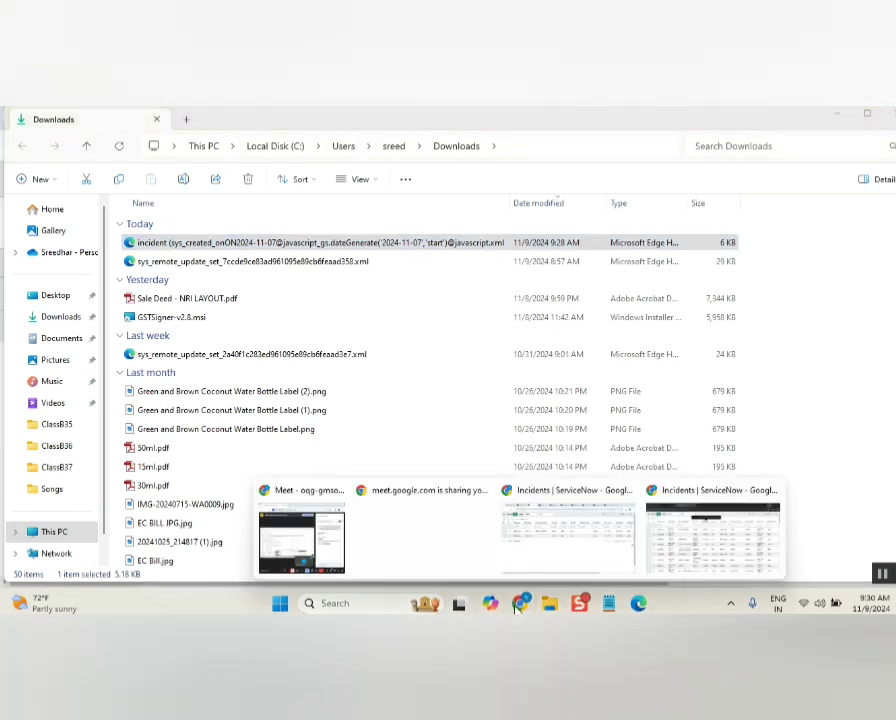
pyautogui.click(570, 547)
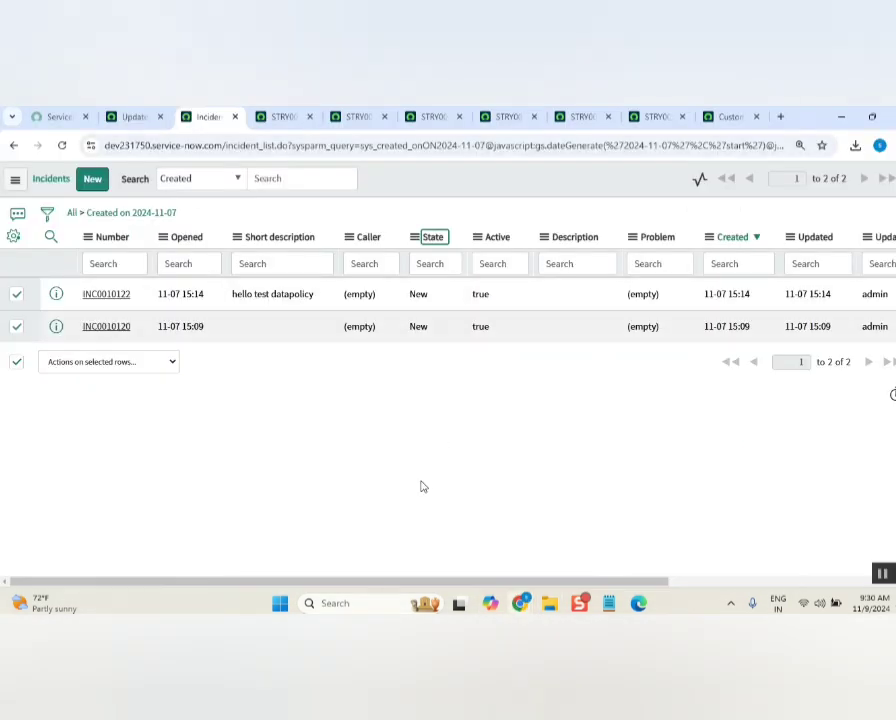
# - Return to the Update Sets page, filter the navigator for "scheduled", and open Scheduled Jobs under System Definition in a new tab
pyautogui.click(131, 124)
pyautogui.click(121, 218)
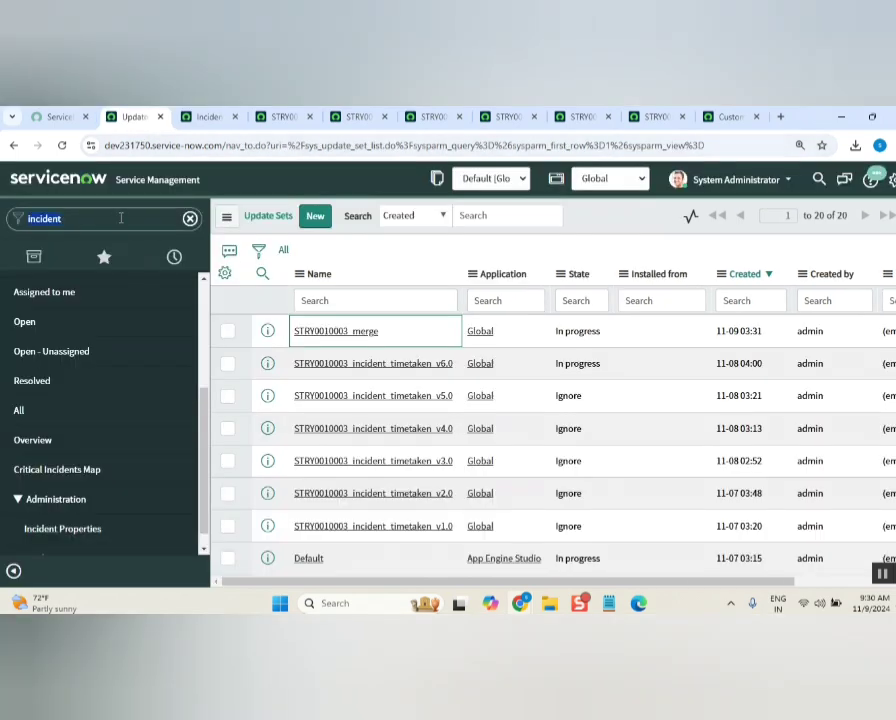
pyautogui.write('scheu')
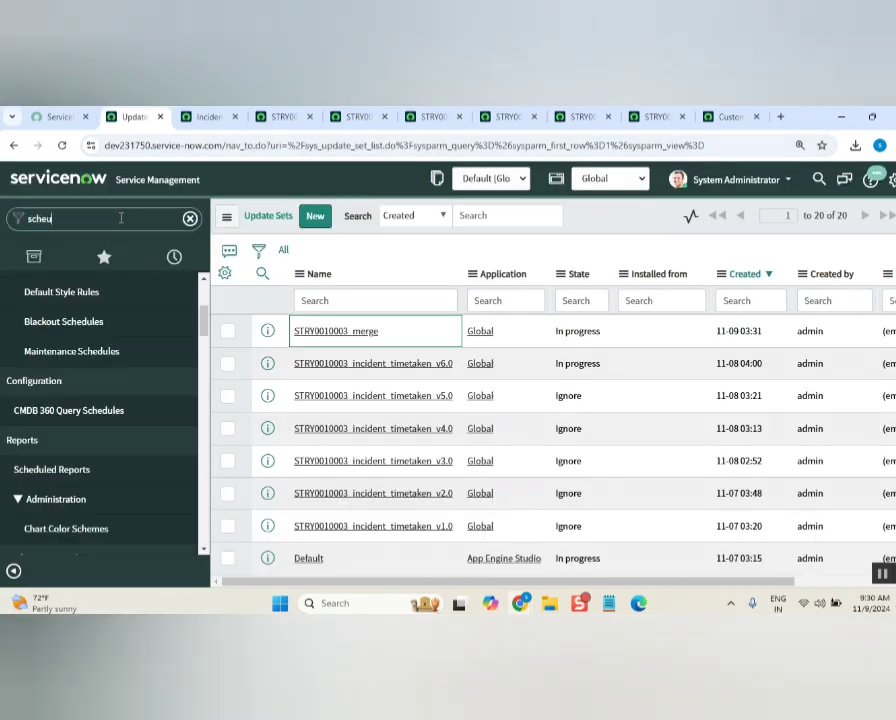
pyautogui.press('BackSpace')
pyautogui.write('dule')
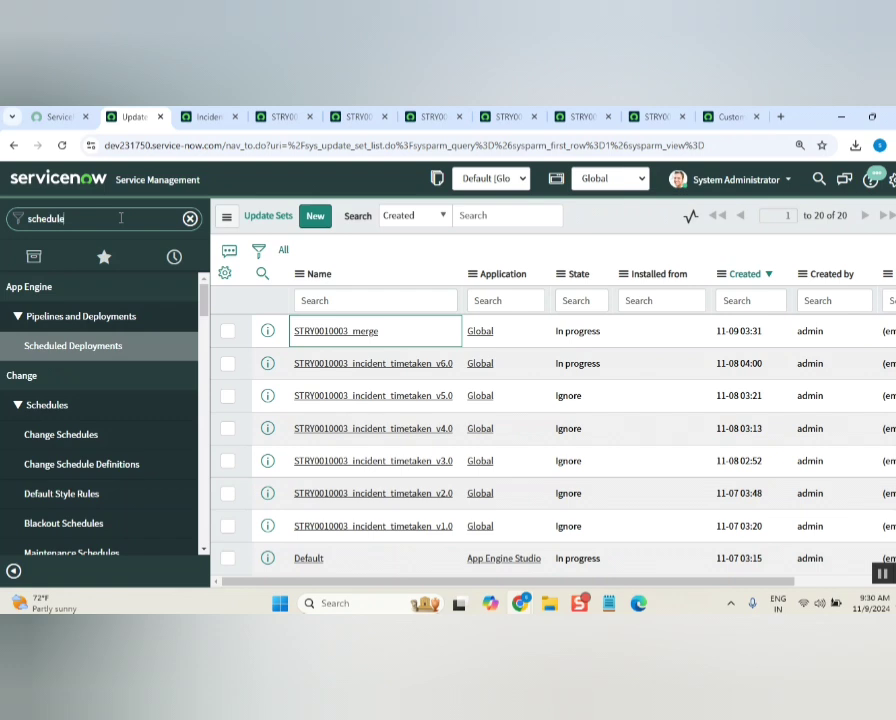
pyautogui.write('d')
pyautogui.scroll(-3, 130, 495)
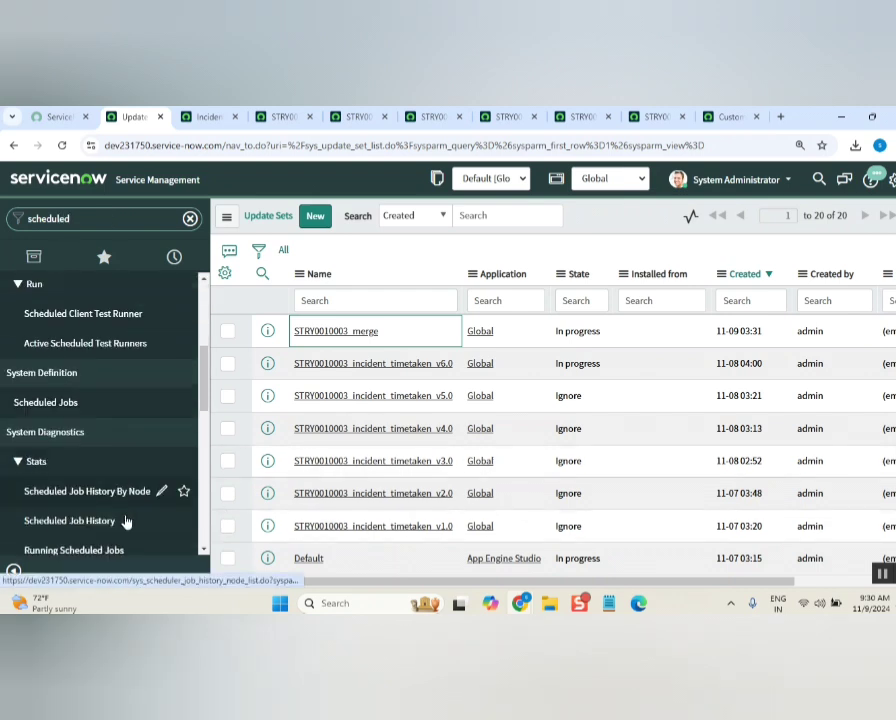
pyautogui.click(78, 404)
# - Open the dictionary entries list in a new tab with sys_dictionary.LIST
pyautogui.doubleClick(91, 225)
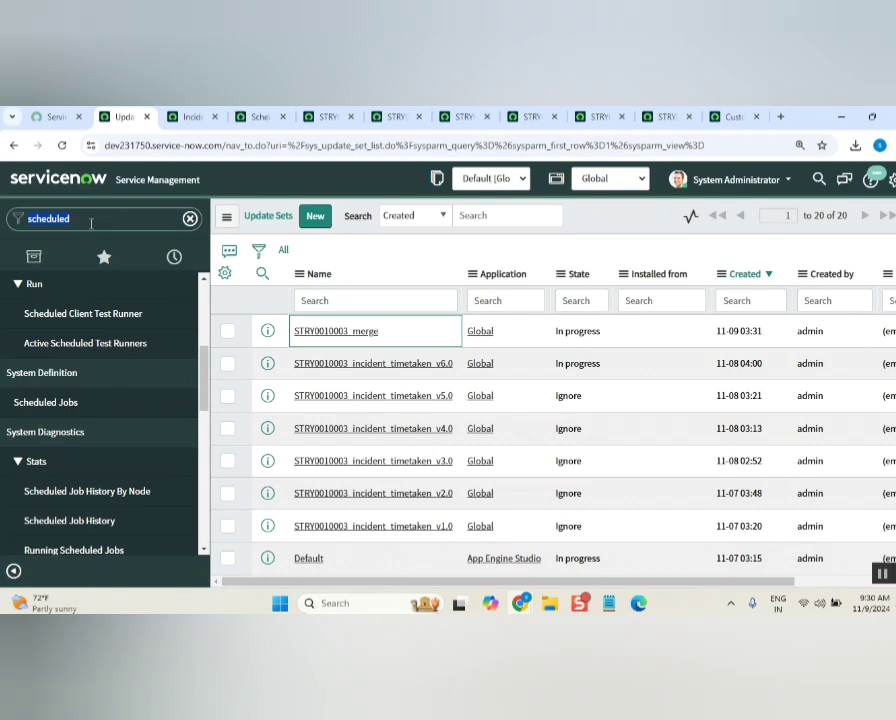
pyautogui.write('sys_dictionary.LIST')
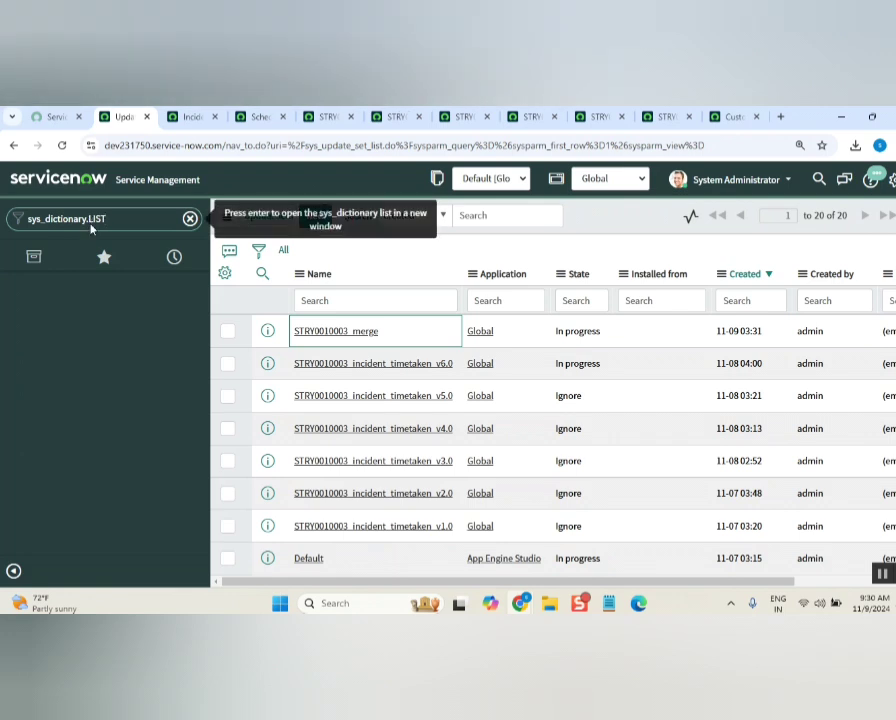
pyautogui.press('Return')
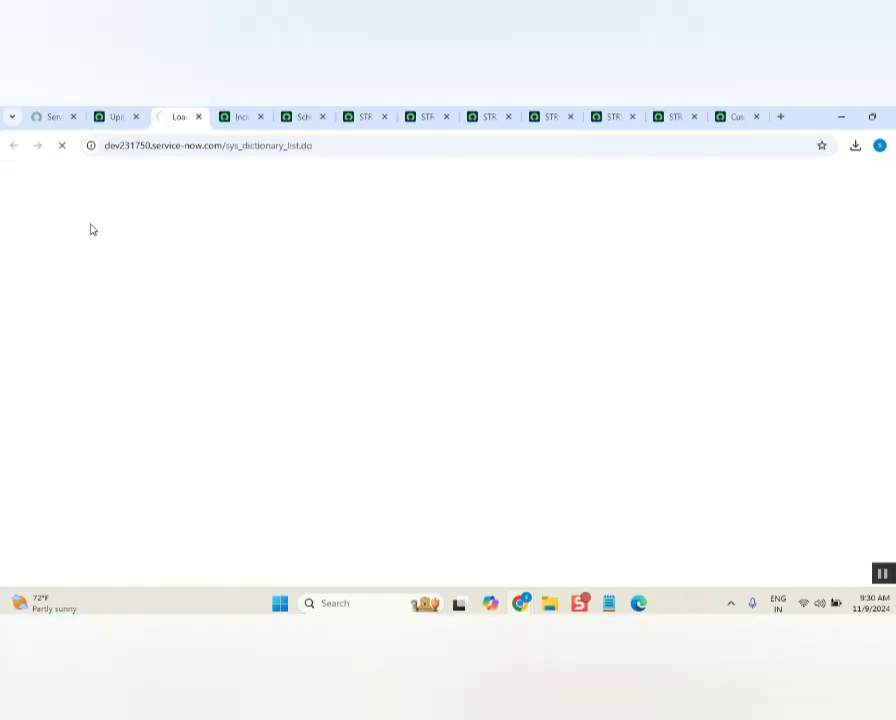
# - Create a scheduled job that runs a script of your choosing, name it "test for b37", and save it with an empty script
pyautogui.click(297, 118)
pyautogui.click(126, 186)
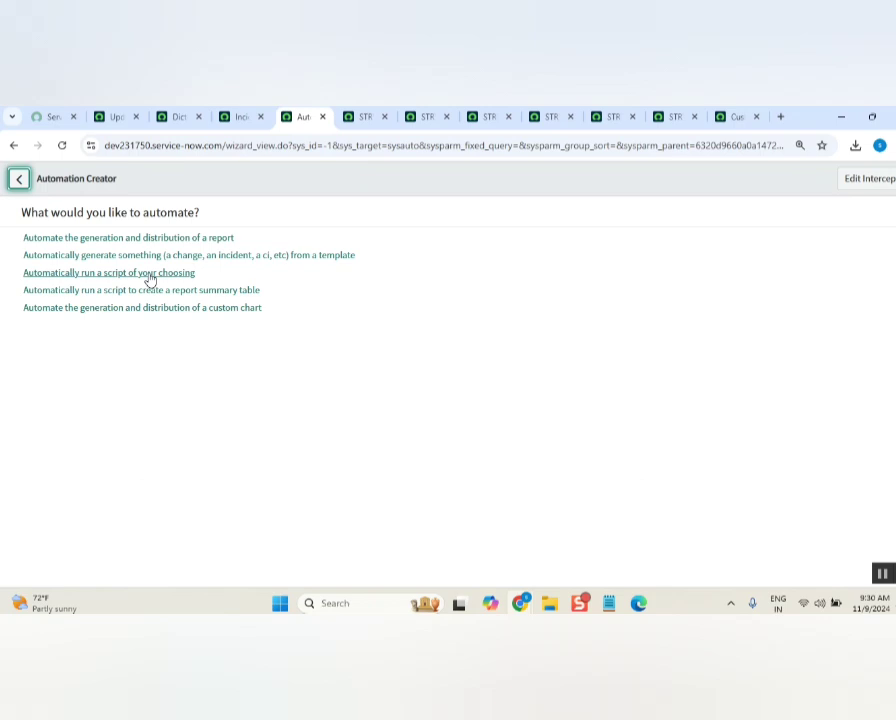
pyautogui.click(152, 273)
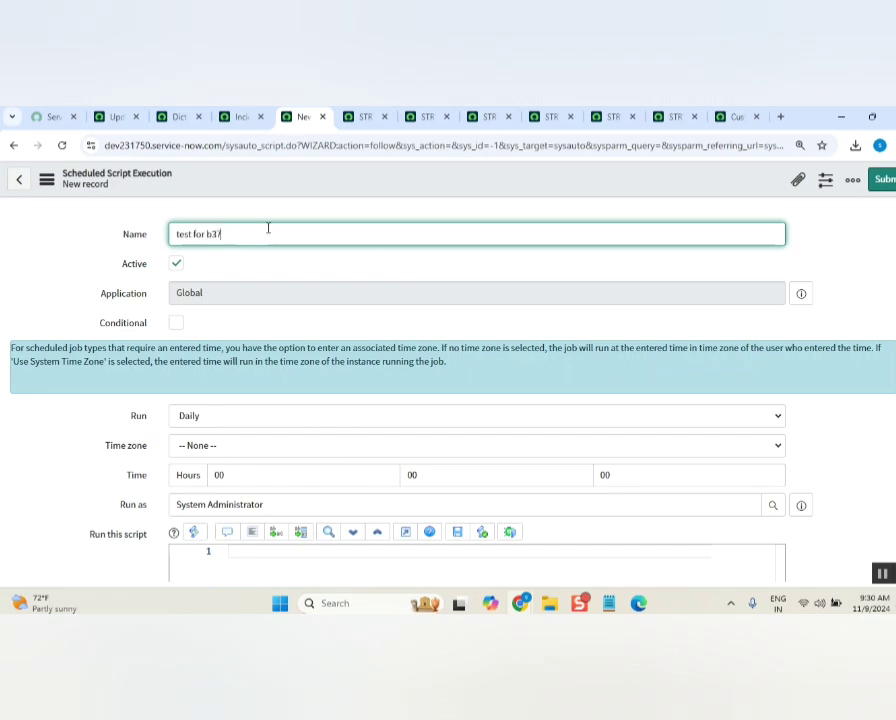
pyautogui.scroll(-3, 332, 490)
pyautogui.click(330, 430)
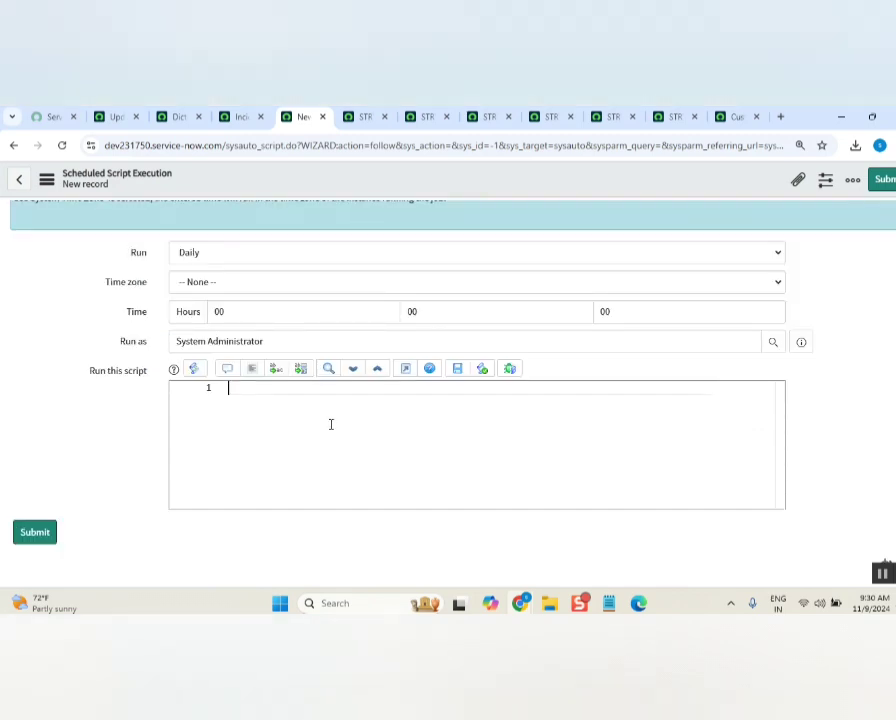
pyautogui.rightClick(736, 183)
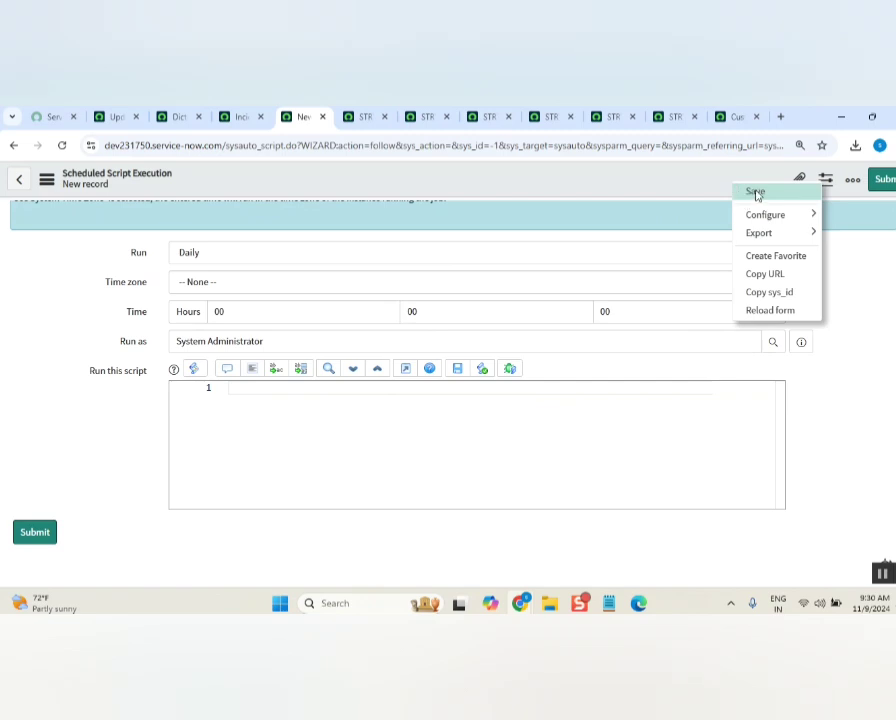
pyautogui.click(762, 258)
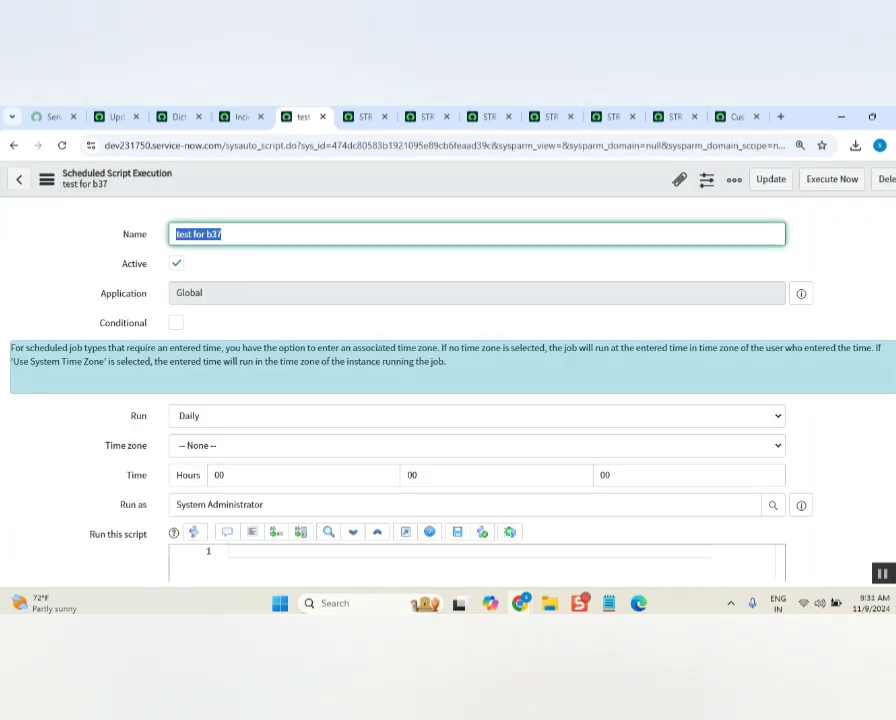
pyautogui.scroll(-4, 760, 525)
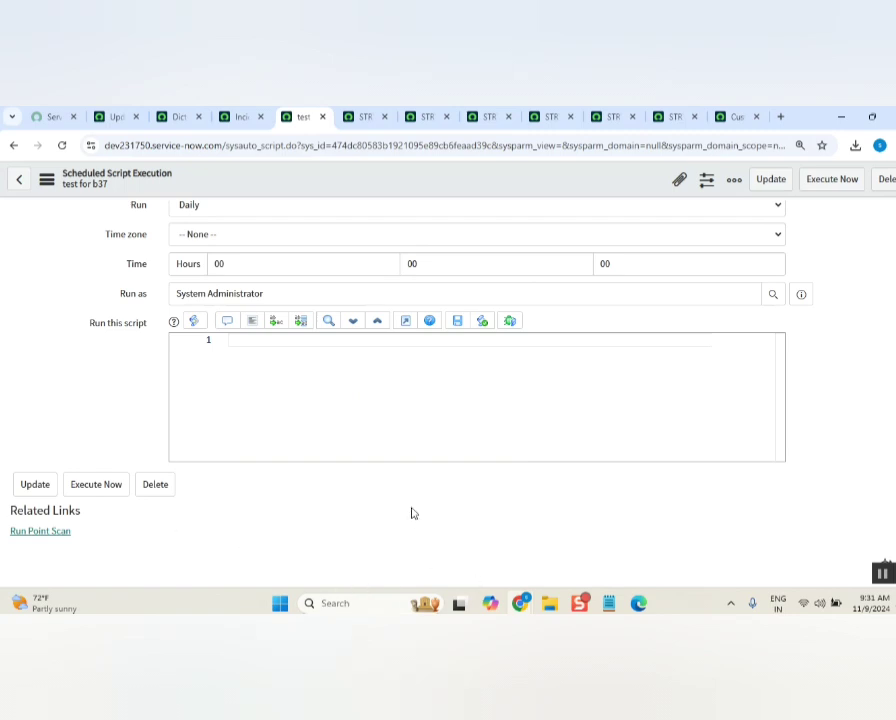
# - Reload the Update Sets page and open the current Default update set at its Customer Updates list
pyautogui.click(118, 117)
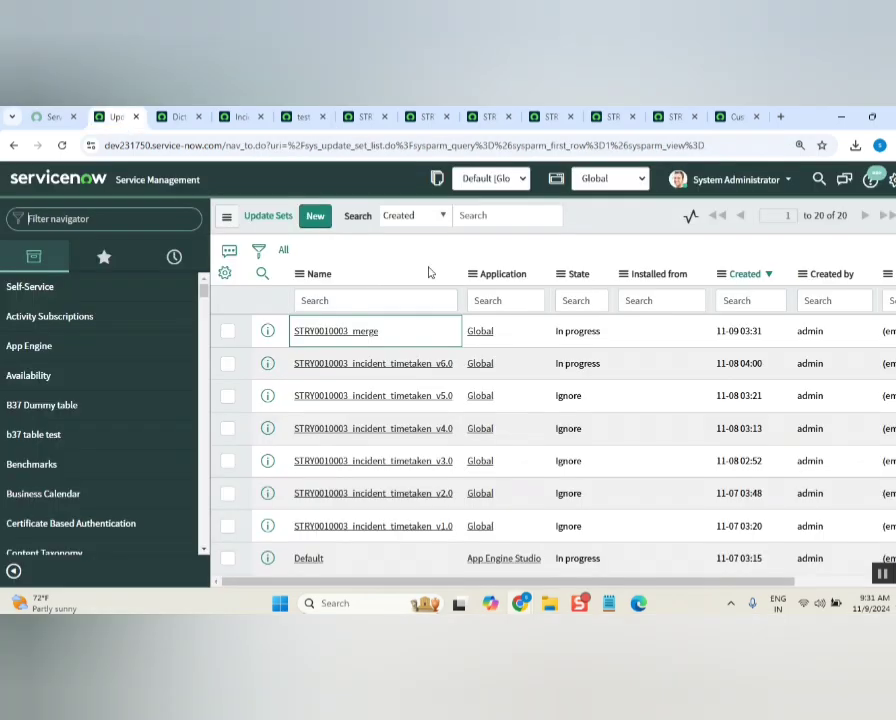
pyautogui.click(63, 146)
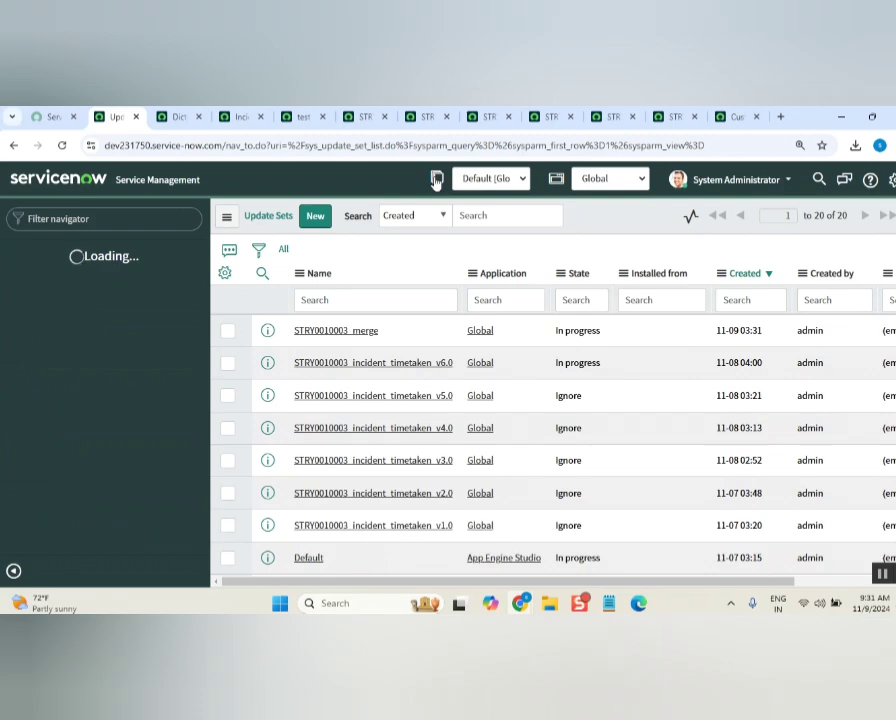
pyautogui.click(436, 180)
pyautogui.scroll(-5, 584, 440)
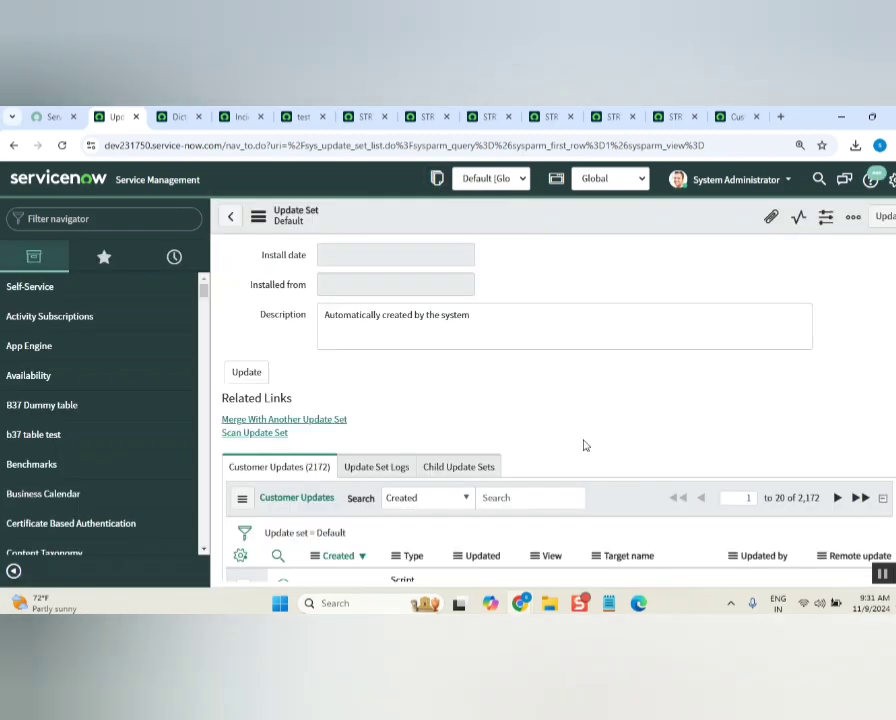
pyautogui.scroll(-1, 584, 440)
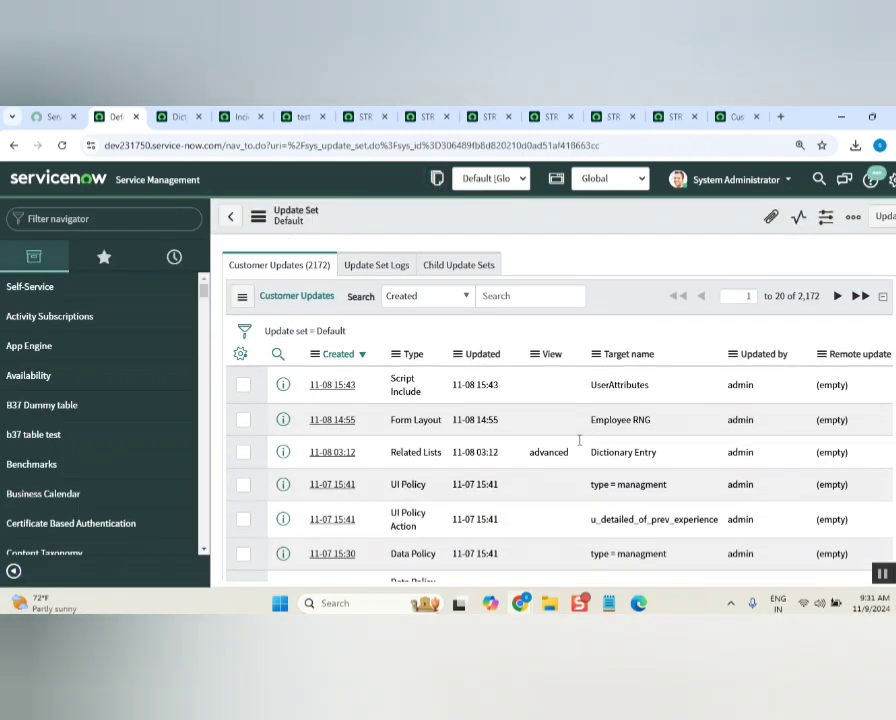
# - Sort the Customer Updates by Created with the newest first, and highlight the most recent entry to check for the scheduled job
pyautogui.click(338, 354)
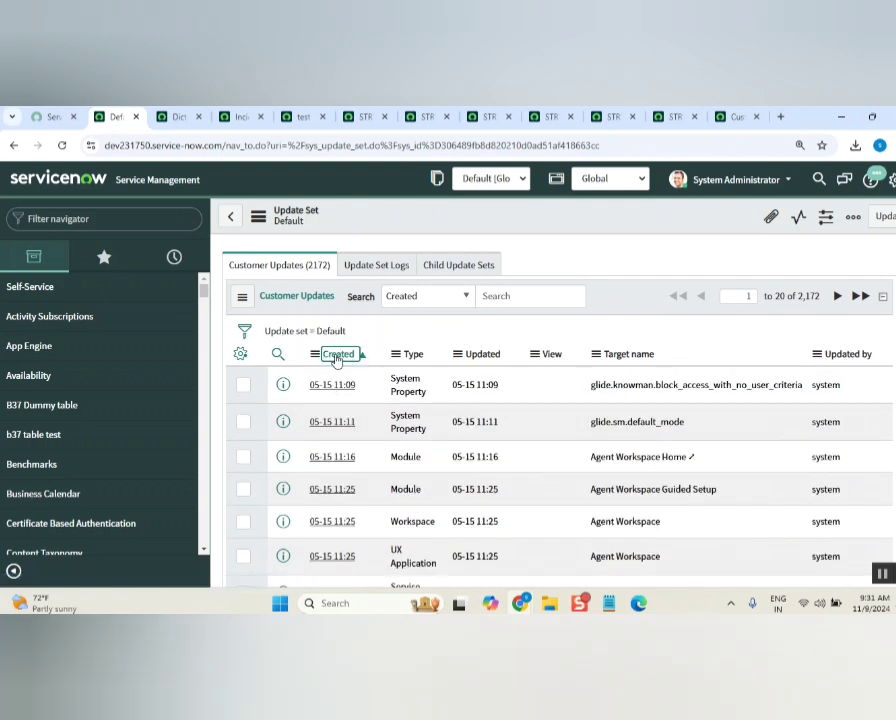
pyautogui.click(337, 355)
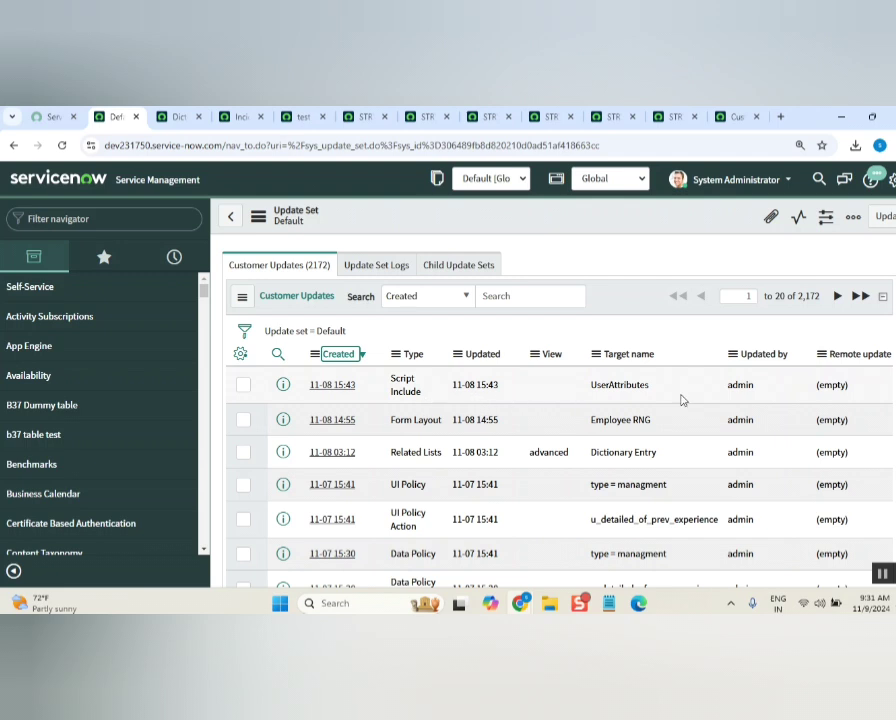
pyautogui.moveTo(852, 390); pyautogui.dragTo(306, 386)
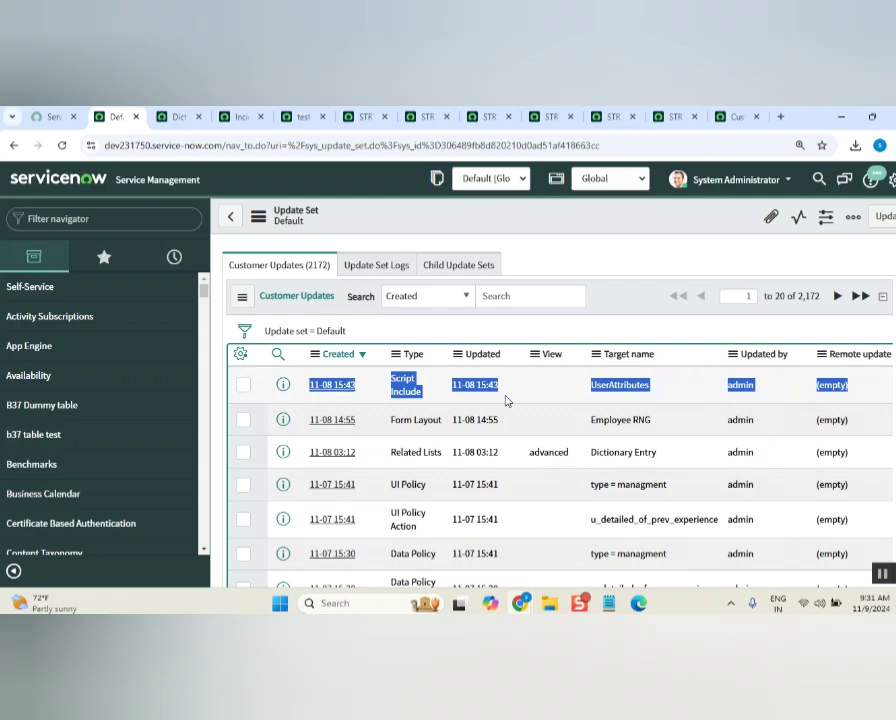
# - Glance at the saved scheduled job, then start a new record from the Dictionary Entries list
pyautogui.click(176, 118)
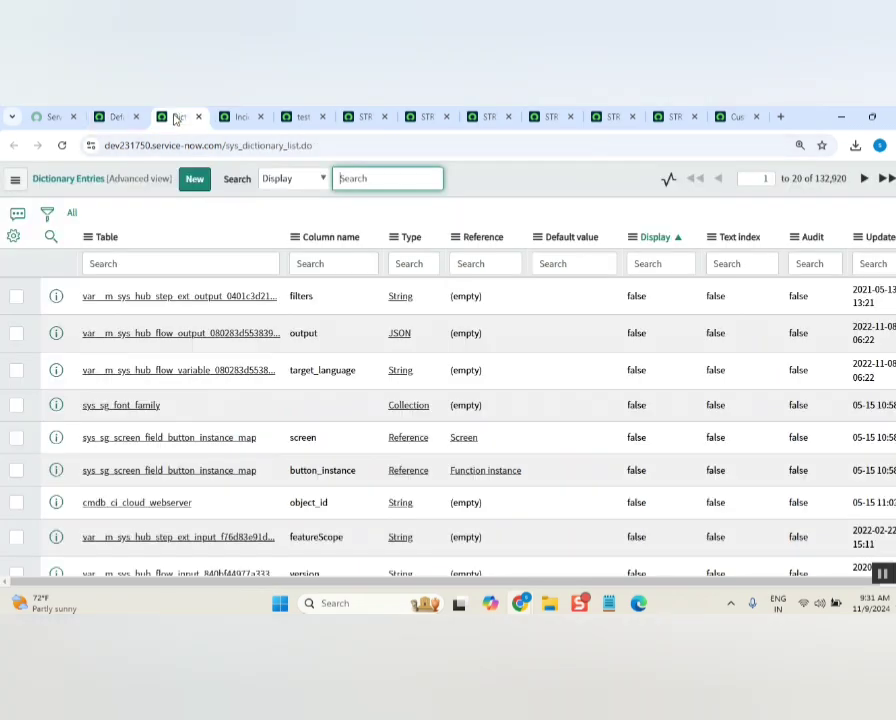
pyautogui.click(300, 119)
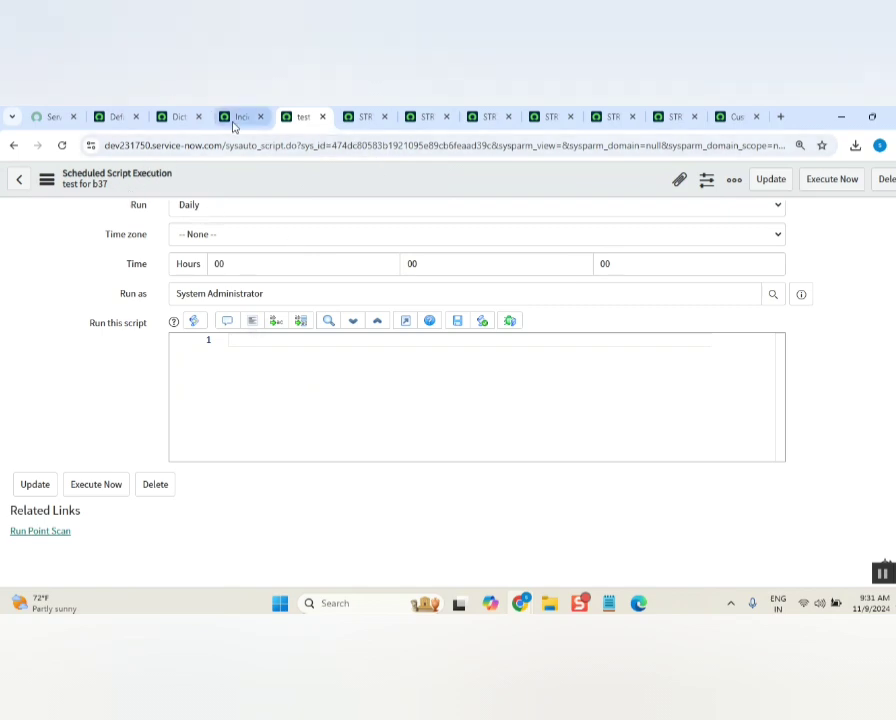
pyautogui.click(176, 118)
pyautogui.click(193, 184)
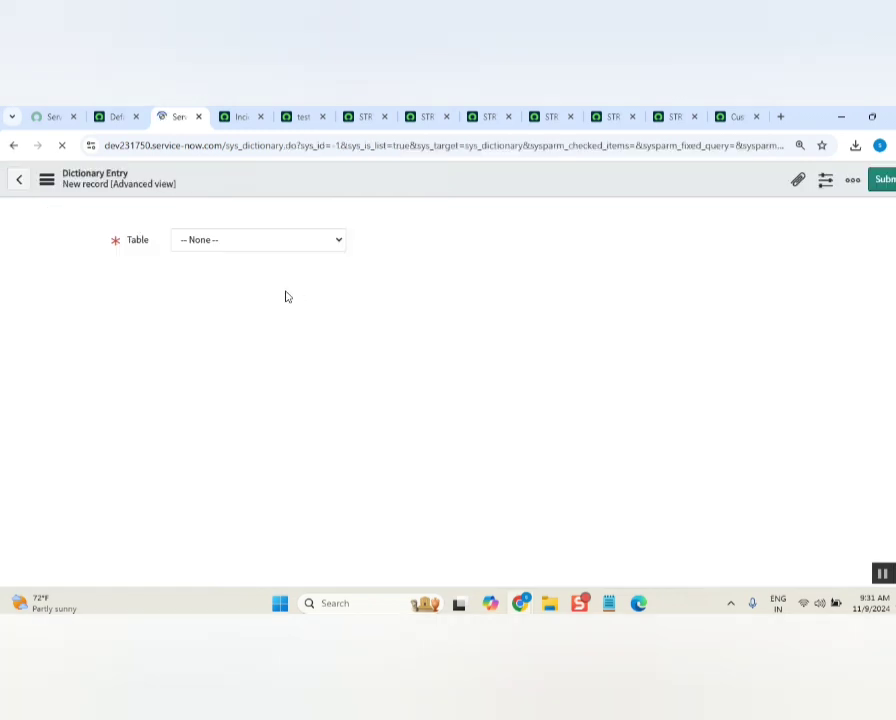
pyautogui.click(213, 241)
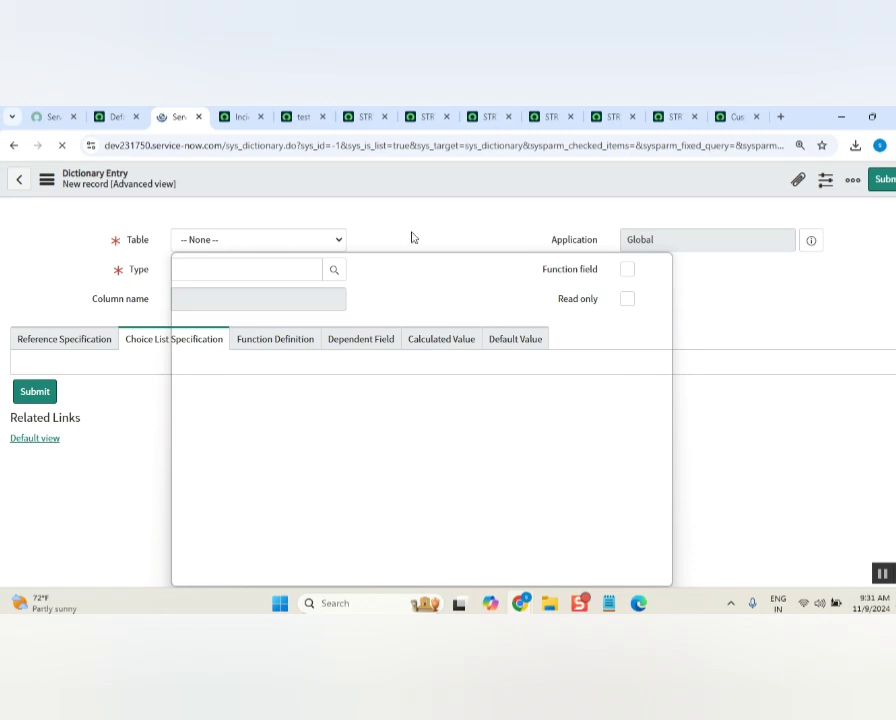
pyautogui.click(420, 234)
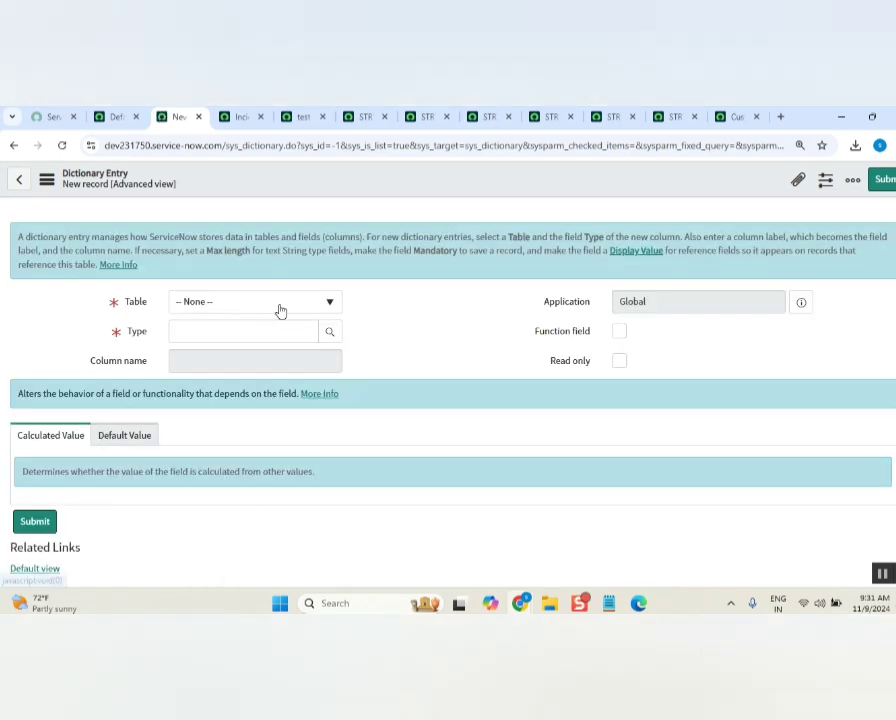
# - Search the tables for "u_" and set the new dictionary entry's table to B37 Dummy table
pyautogui.click(280, 311)
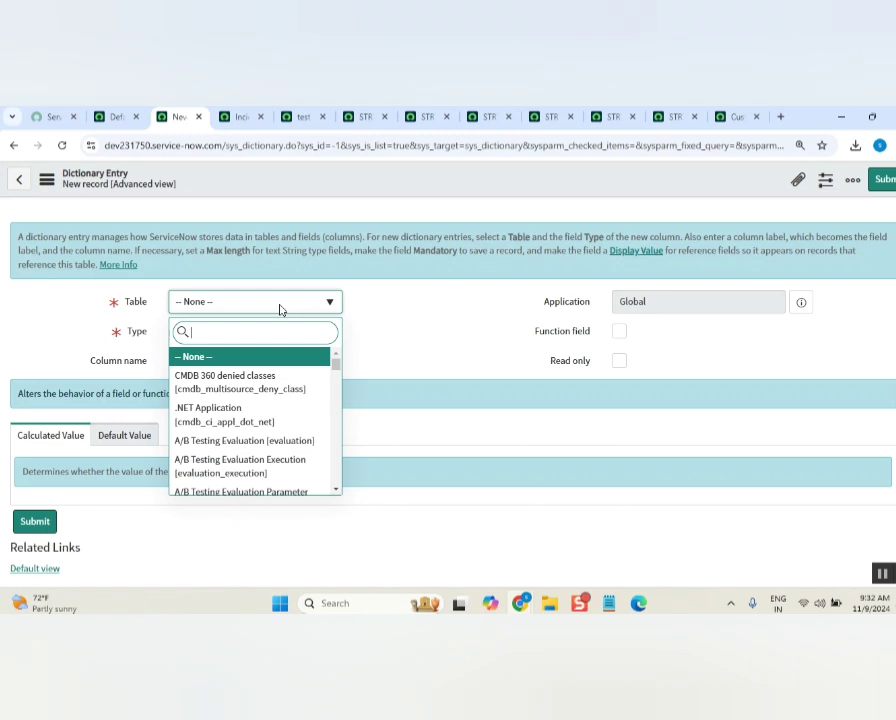
pyautogui.write('u_')
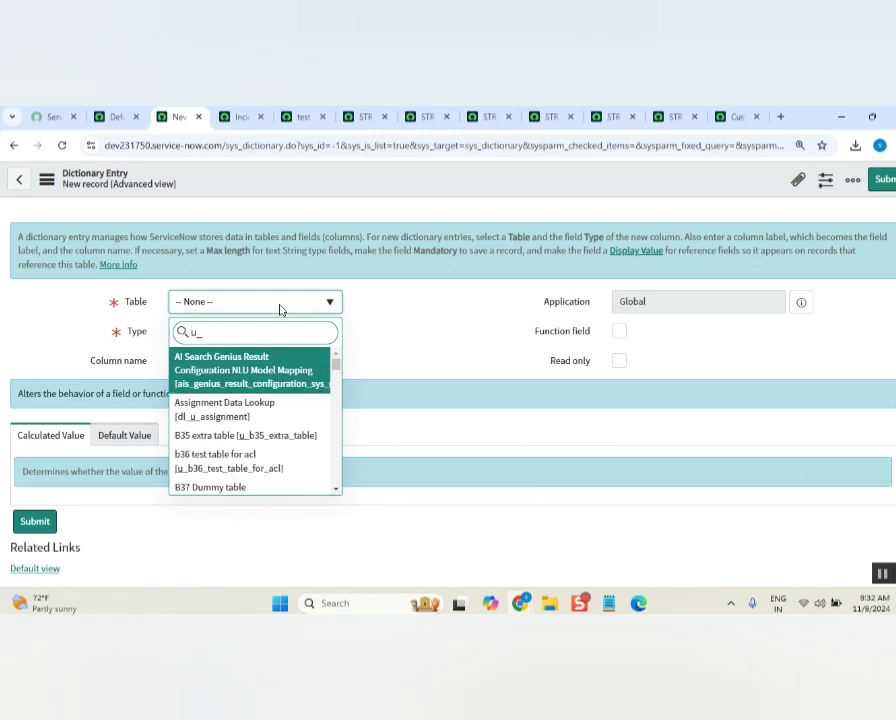
pyautogui.write('m')
pyautogui.press('BackSpace')
pyautogui.write('r')
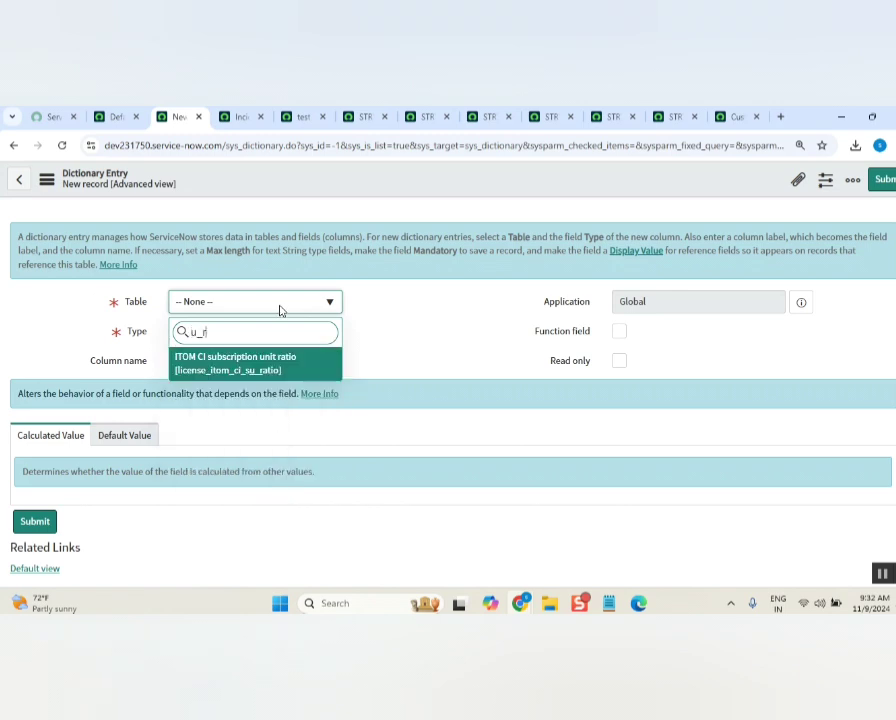
pyautogui.press('BackSpace')
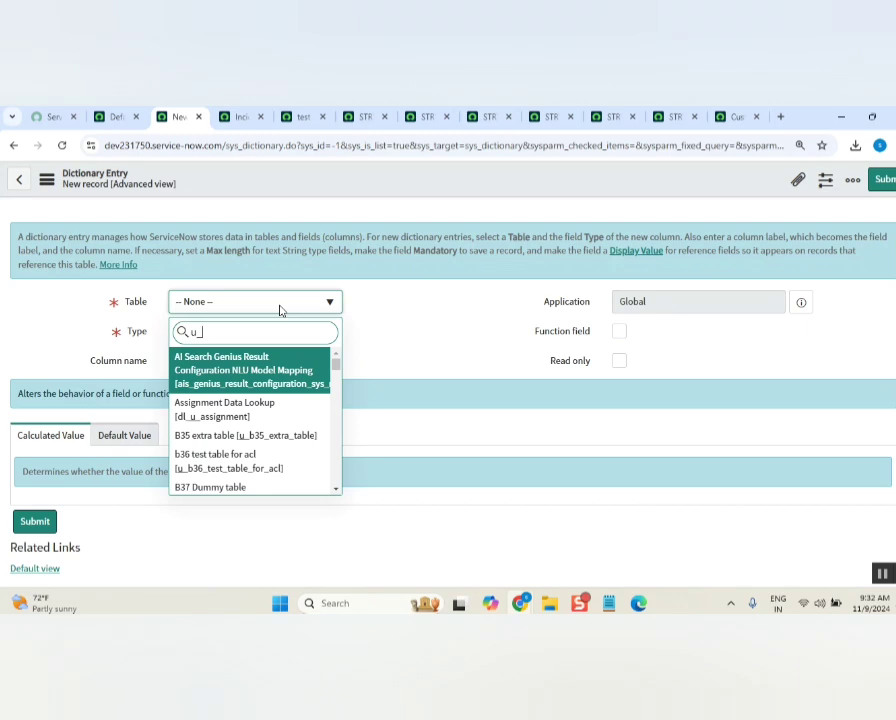
pyautogui.click(236, 490)
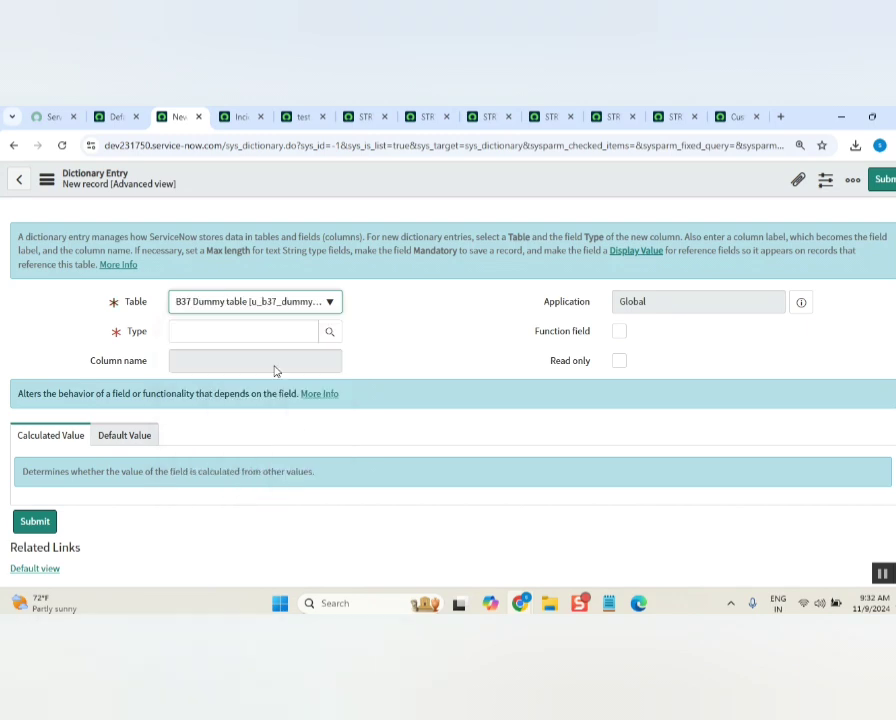
# - Define the new dictionary entry as type String with column label "hello" and max length 122, and save it
pyautogui.click(253, 337)
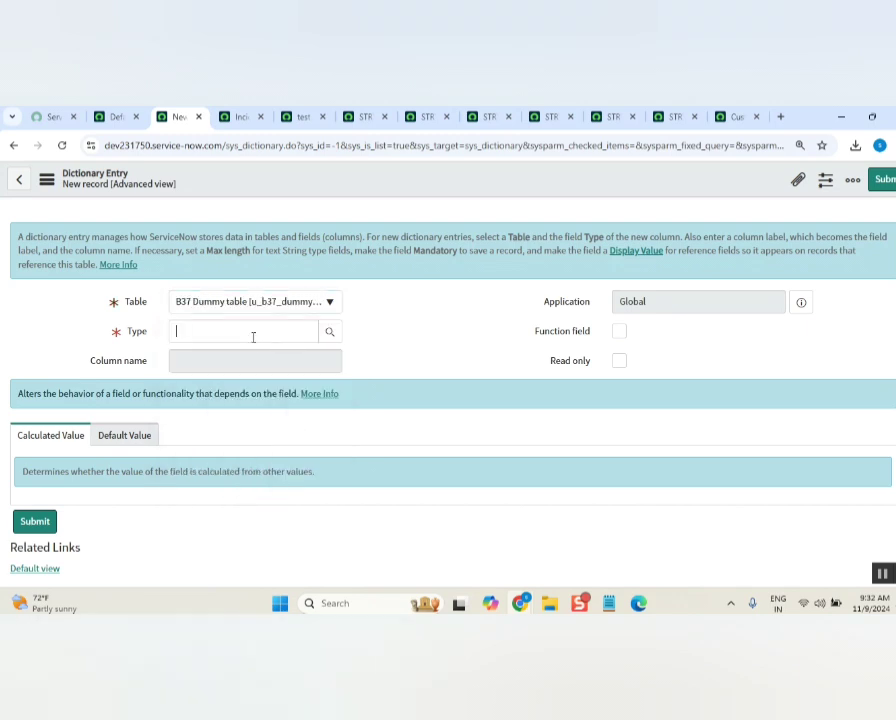
pyautogui.write('st')
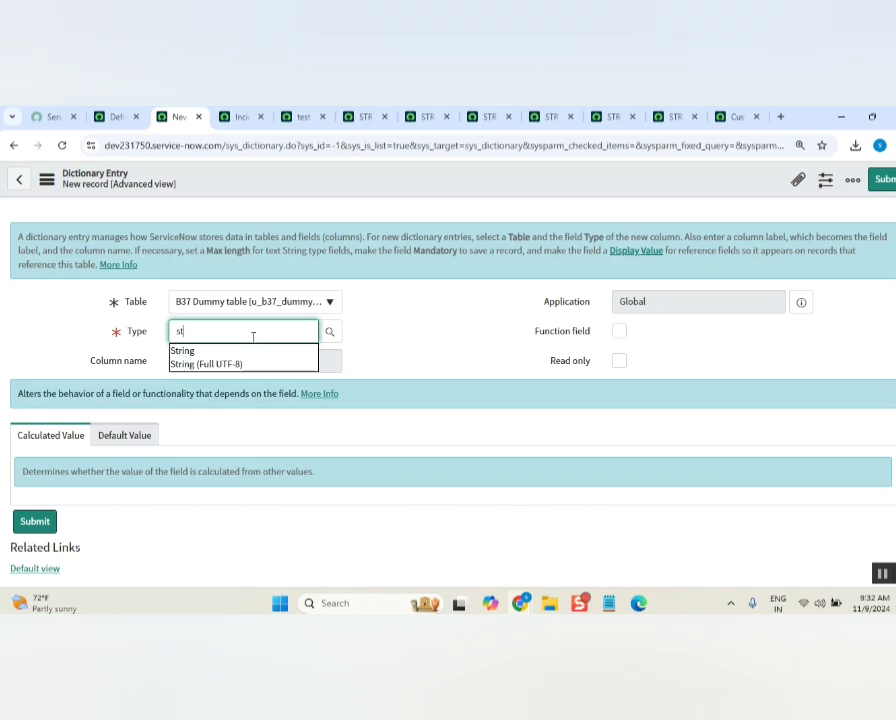
pyautogui.click(250, 350)
pyautogui.click(265, 366)
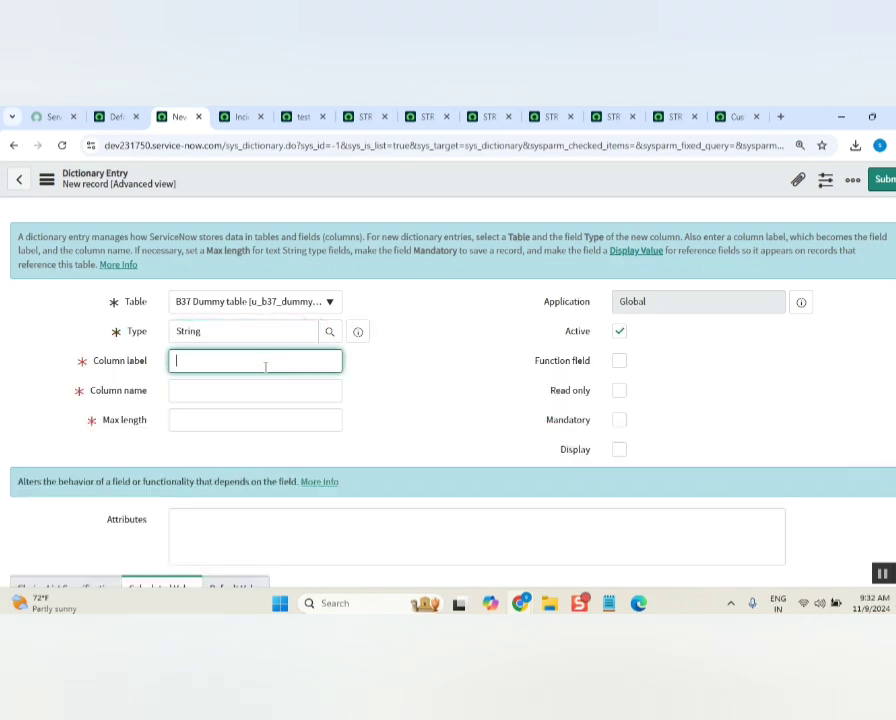
pyautogui.press('Tab')
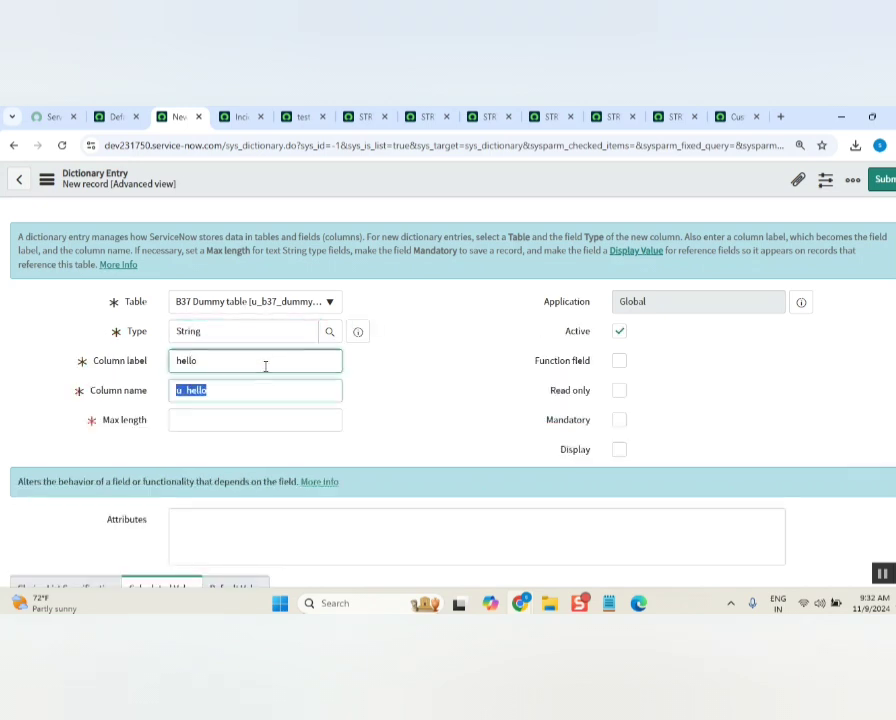
pyautogui.click(330, 420)
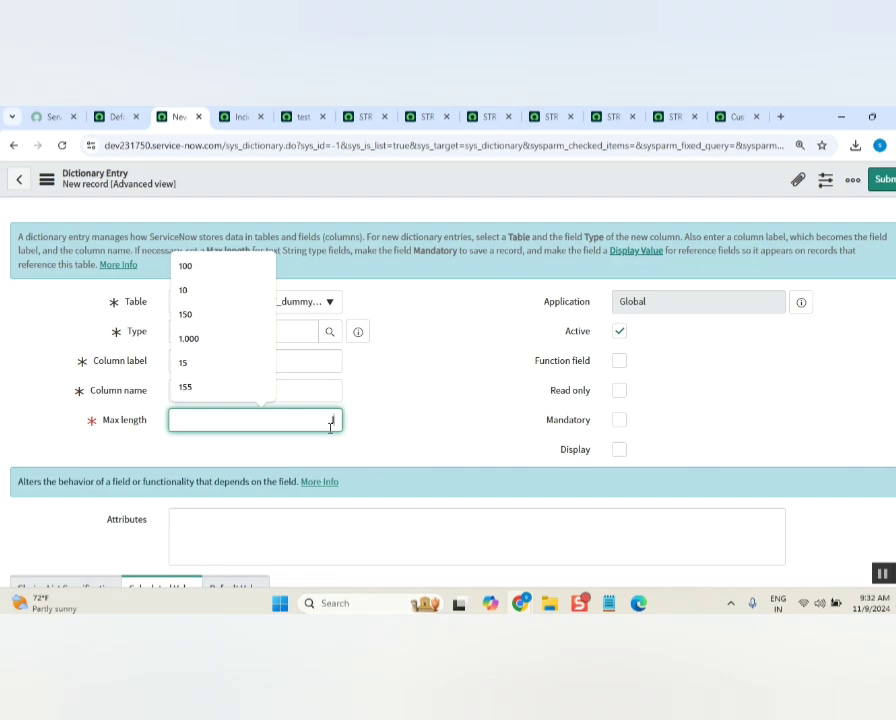
pyautogui.write('122')
pyautogui.rightClick(452, 187)
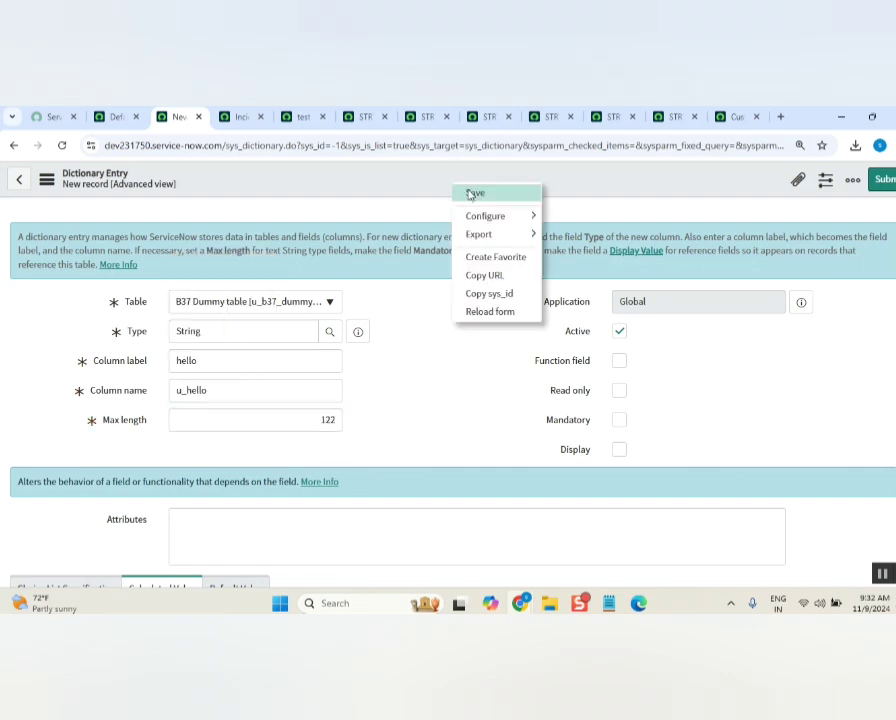
pyautogui.click(472, 193)
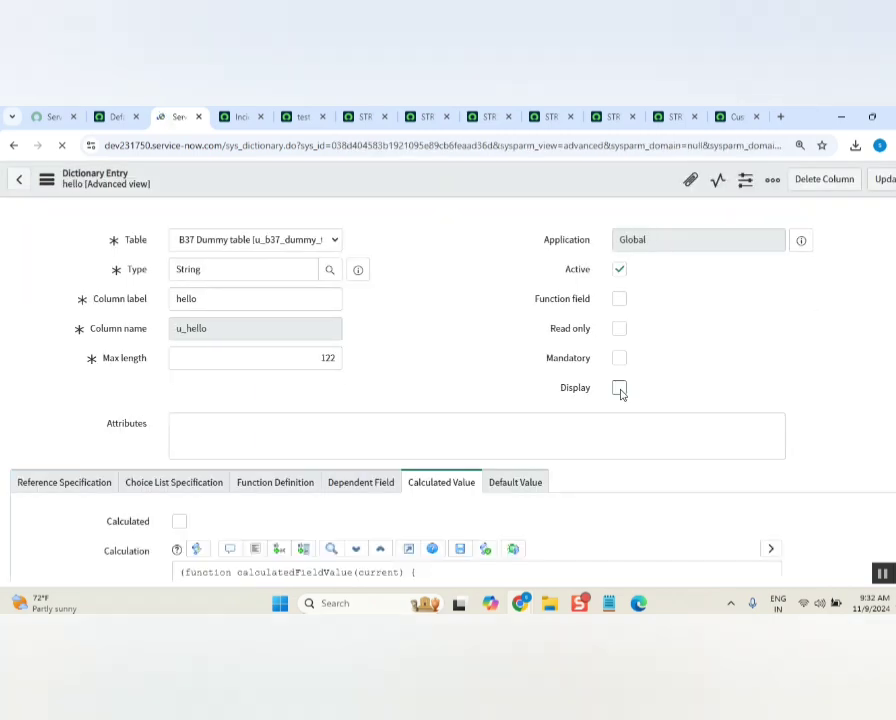
# - Check the Versions and Updates lists of the hello dictionary entry, and compare with the related information on the scheduled job
pyautogui.scroll(-3, 622, 407)
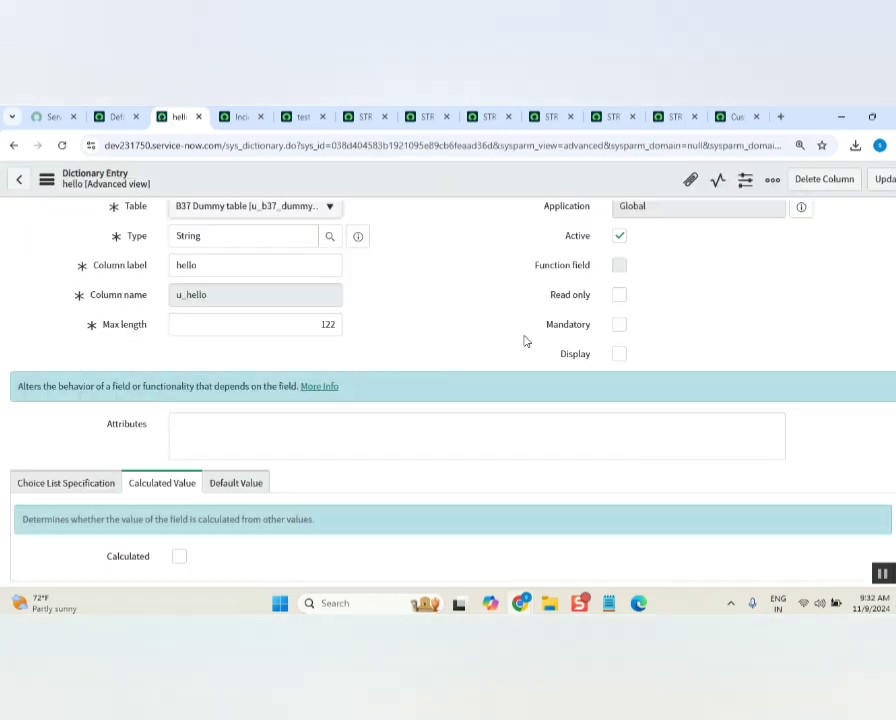
pyautogui.scroll(-3, 524, 341)
pyautogui.click(335, 378)
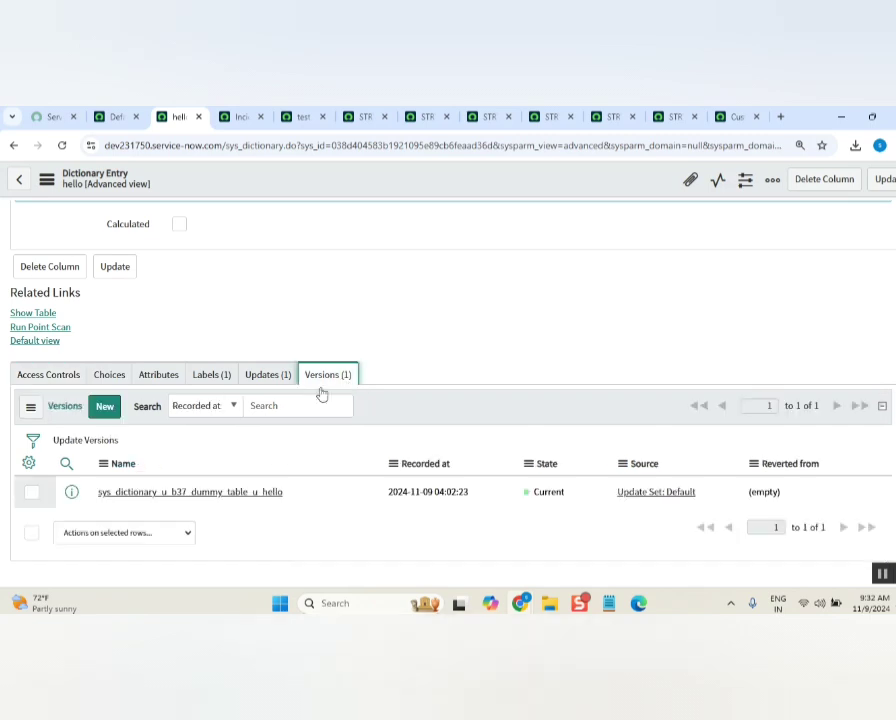
pyautogui.click(268, 378)
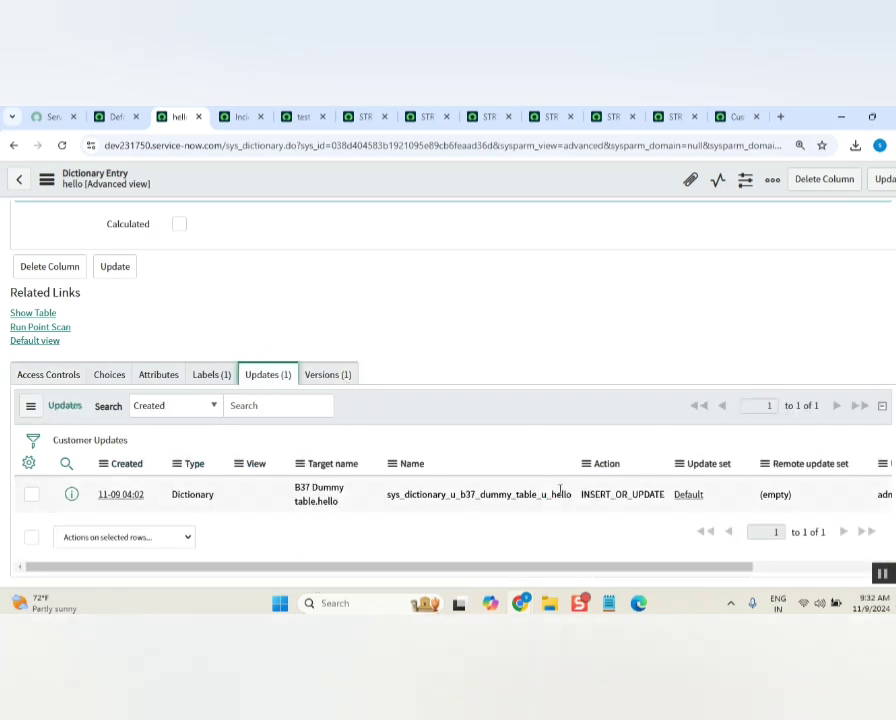
pyautogui.click(242, 118)
pyautogui.click(292, 118)
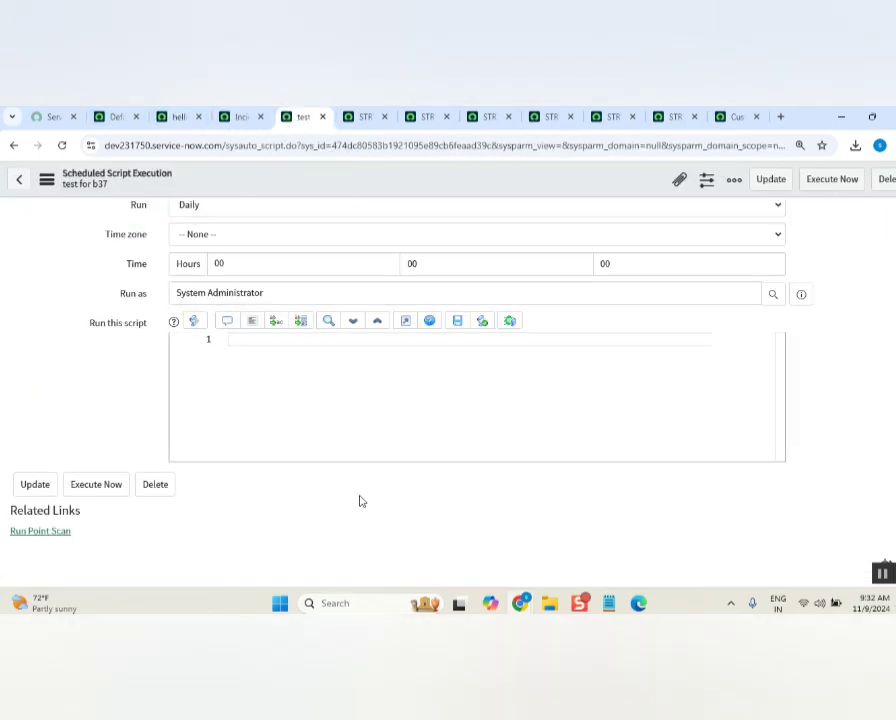
# - Refresh the Default update set's Customer Updates list and highlight the newest entries for B37 Dummy table
pyautogui.click(108, 119)
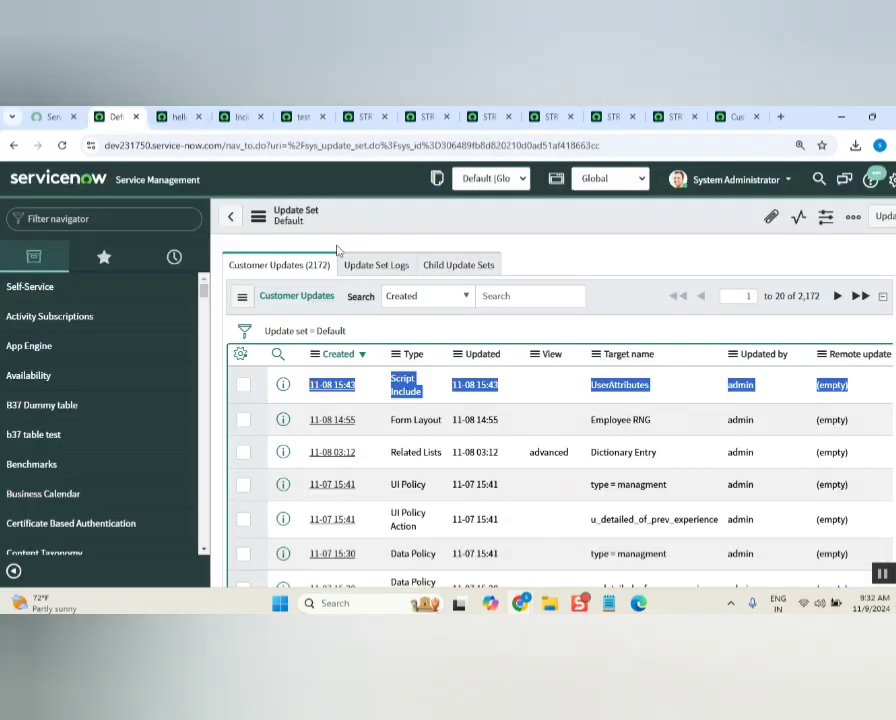
pyautogui.click(330, 331)
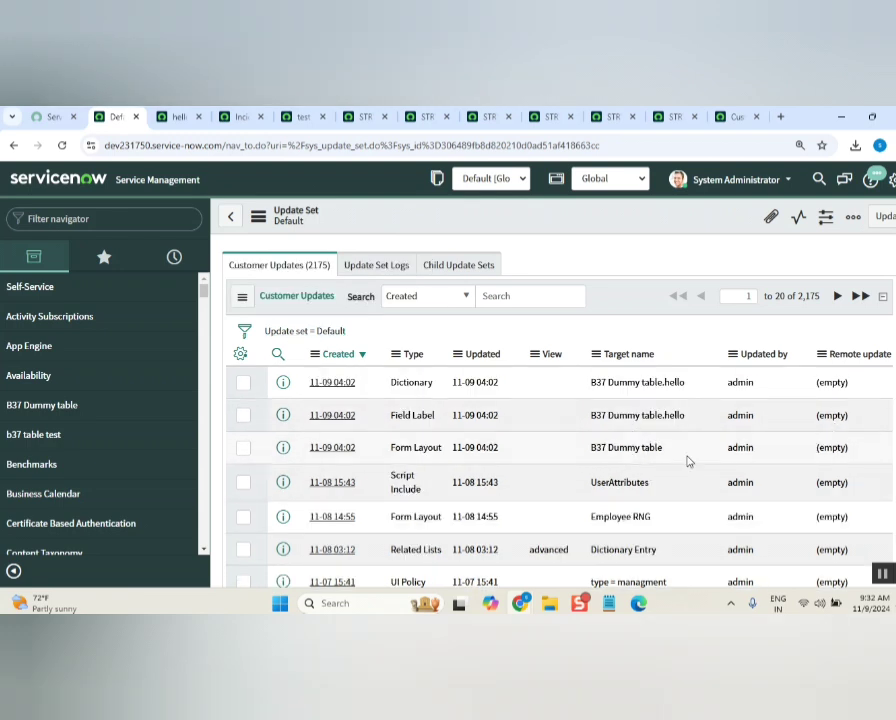
pyautogui.moveTo(688, 455); pyautogui.dragTo(392, 382)
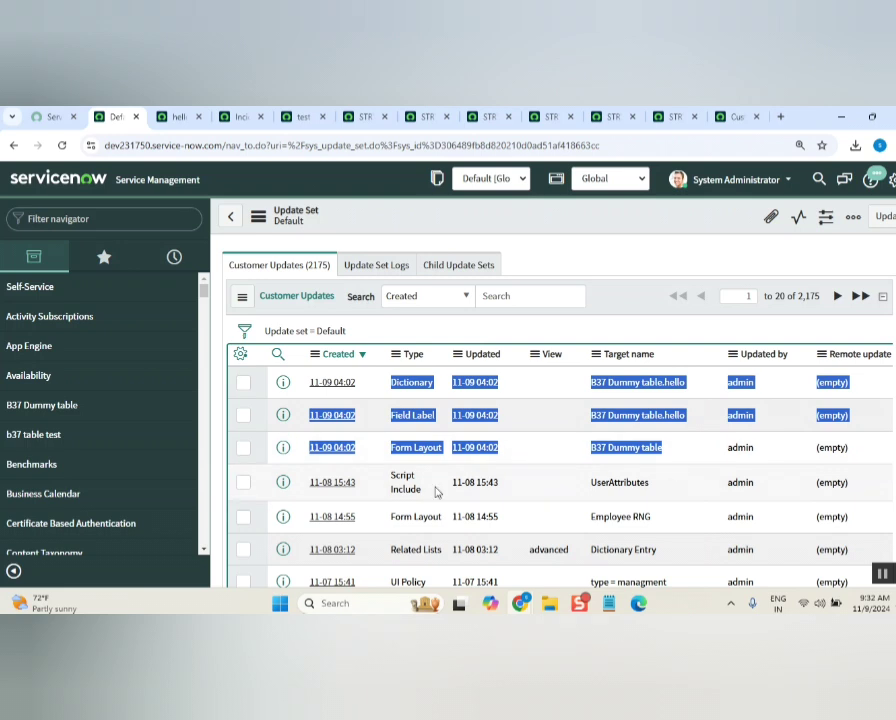
pyautogui.click(596, 240)
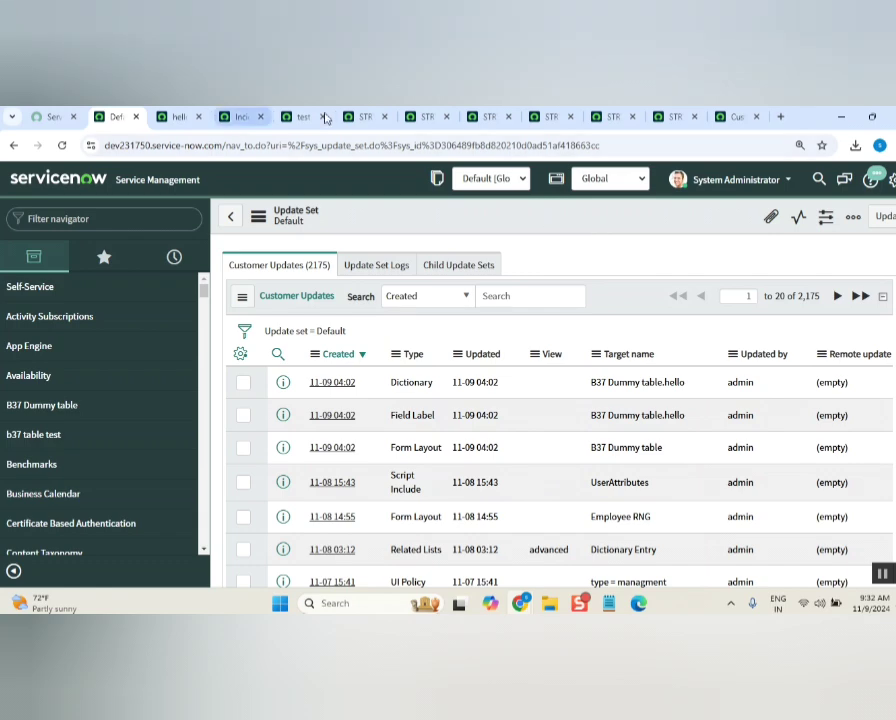
# - Close the hello dictionary entry and view the export formats available for the "test for b37" scheduled job
pyautogui.click(166, 117)
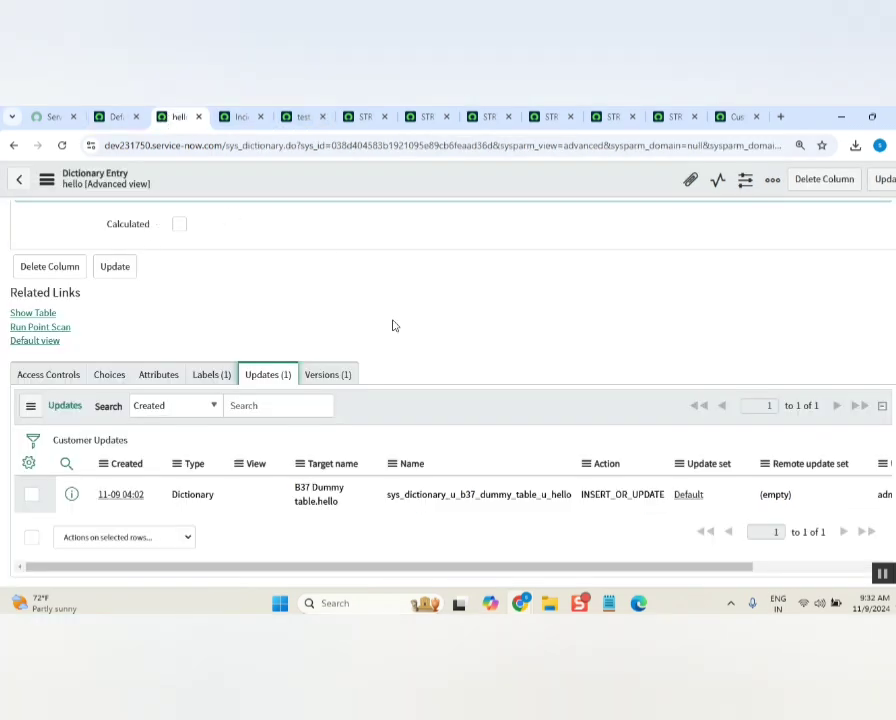
pyautogui.click(198, 117)
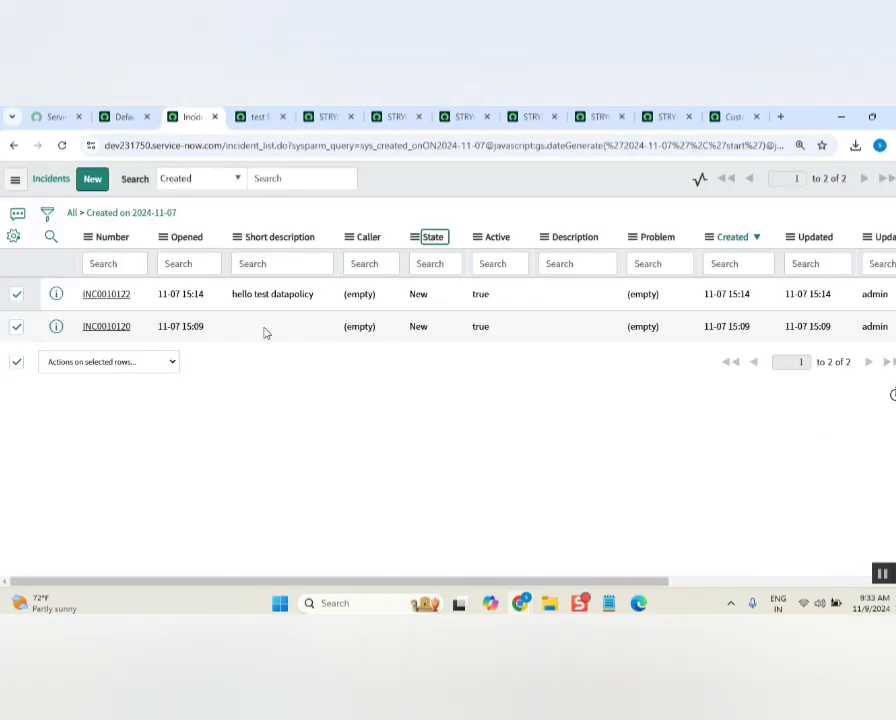
pyautogui.click(247, 119)
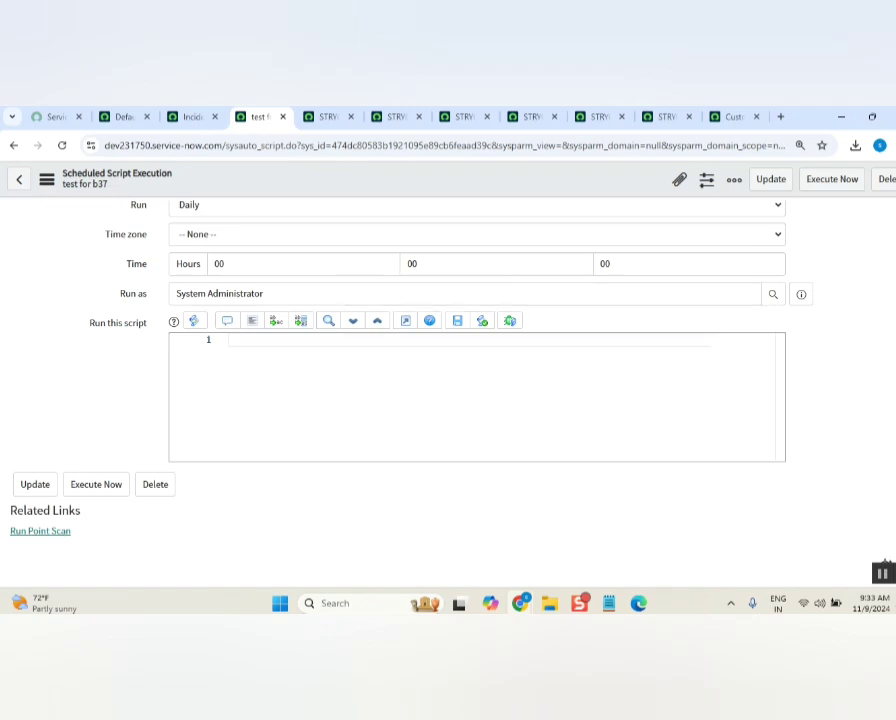
pyautogui.scroll(4, 513, 293)
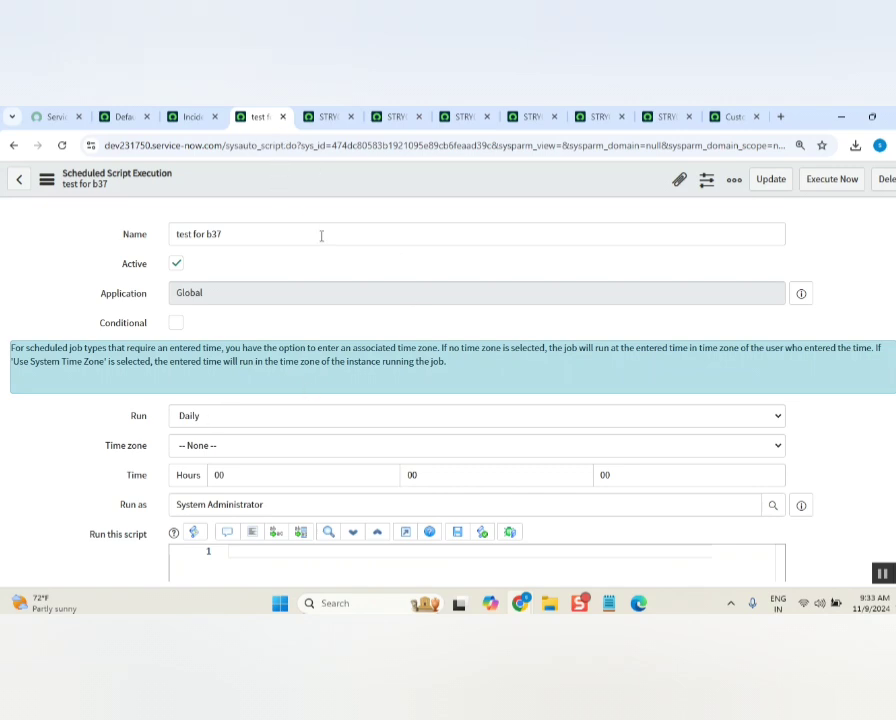
pyautogui.rightClick(342, 182)
pyautogui.moveTo(398, 327)
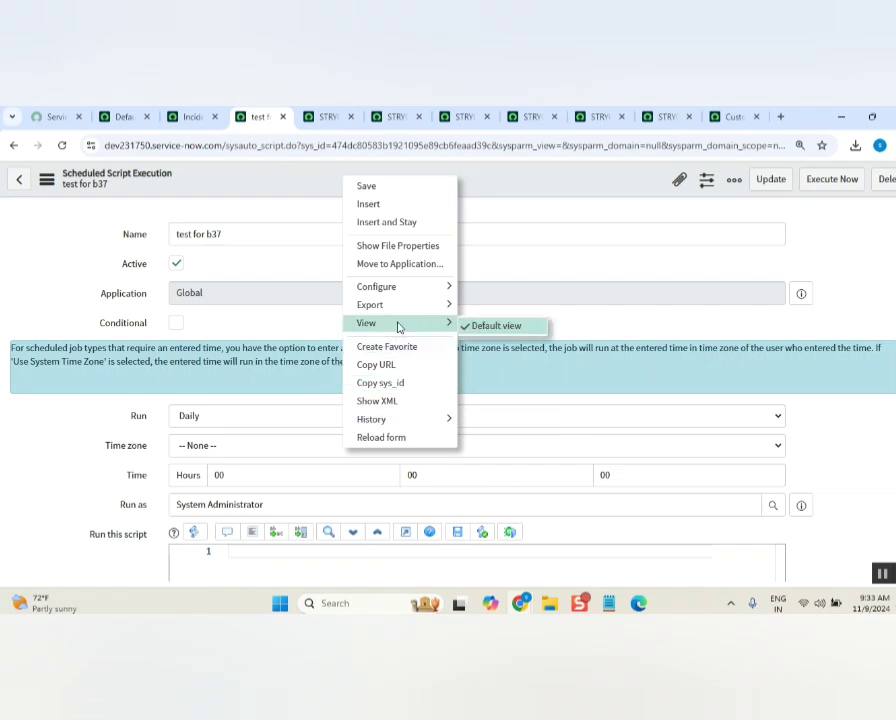
pyautogui.moveTo(421, 313)
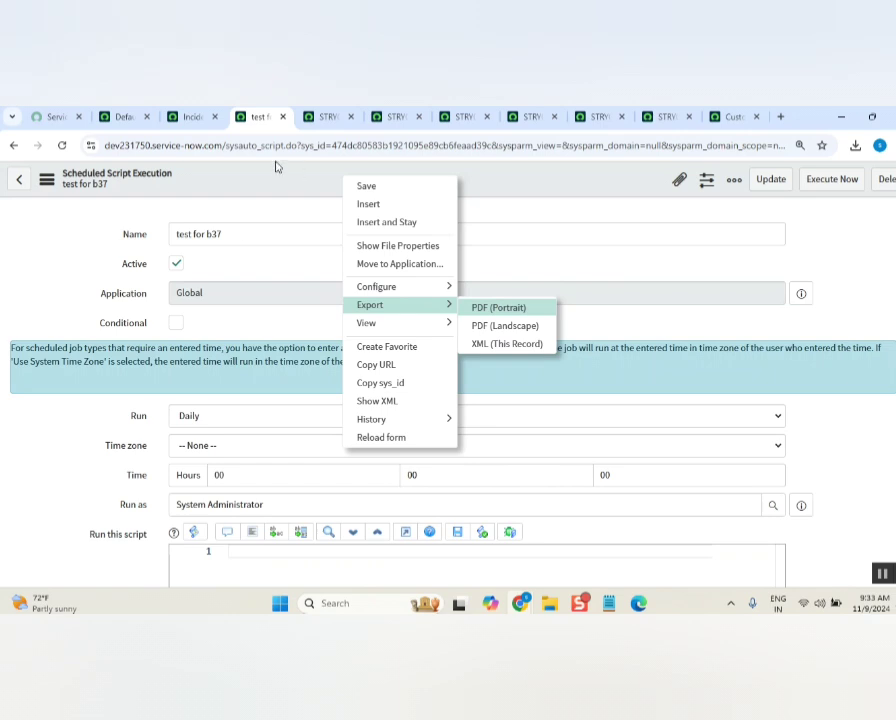
# - Return to the Scheduled Jobs list, sort it by Updated with the newest first, and filter it to "test for b37"
pyautogui.click(13, 145)
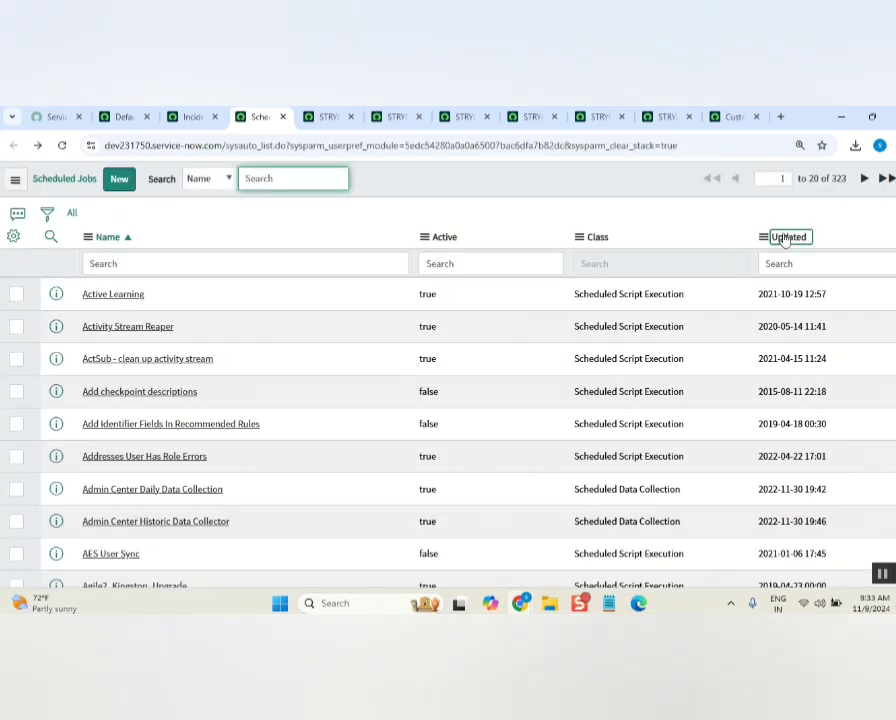
pyautogui.click(786, 238)
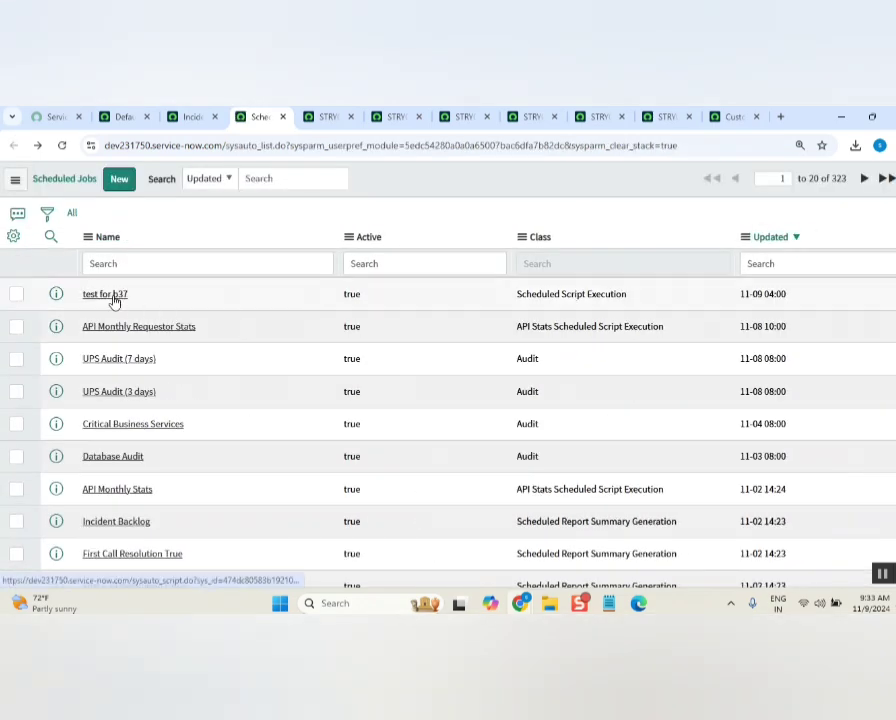
pyautogui.rightClick(114, 299)
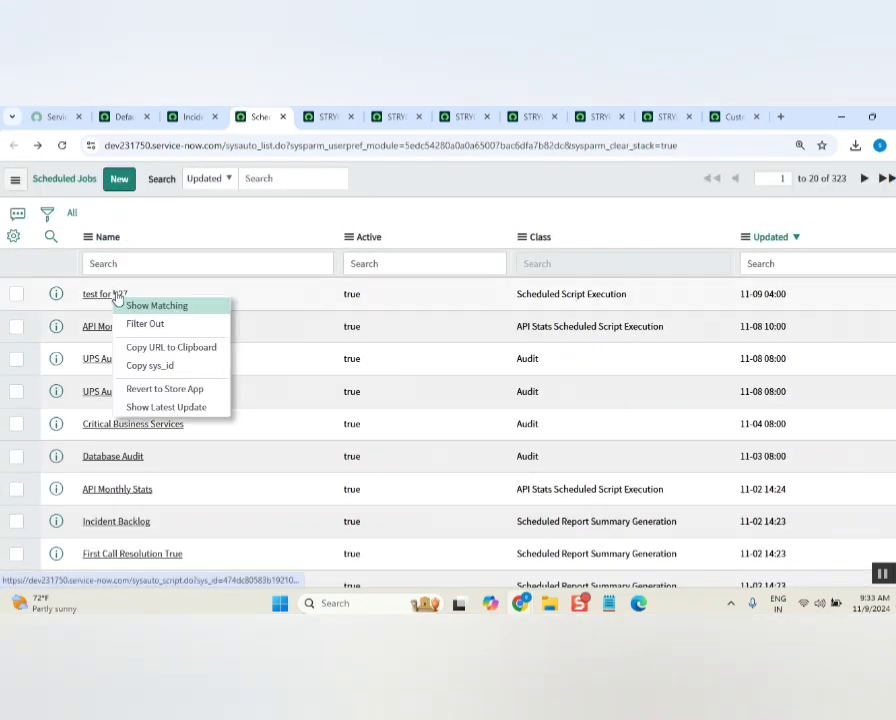
pyautogui.click(199, 308)
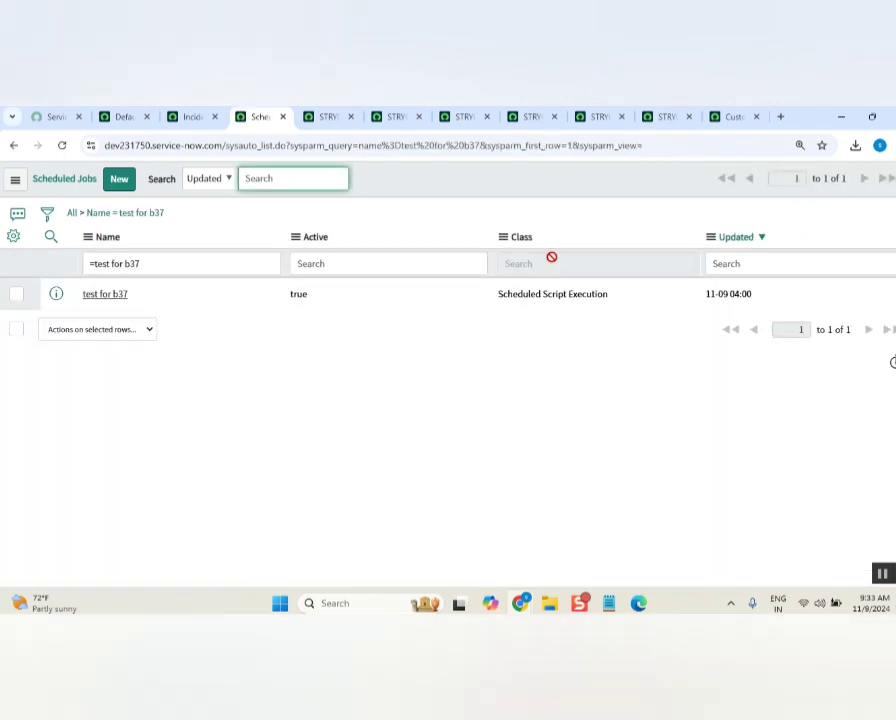
# - Export the filtered scheduled job list as XML, download the file, and close the browser window showing an older XML file
pyautogui.rightClick(522, 241)
pyautogui.moveTo(586, 385)
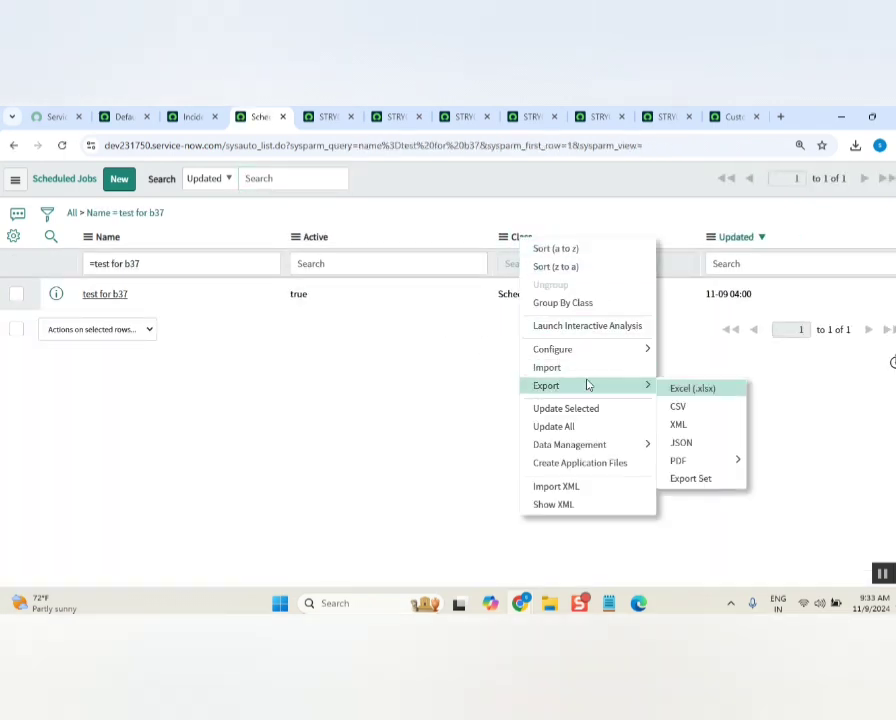
pyautogui.click(686, 427)
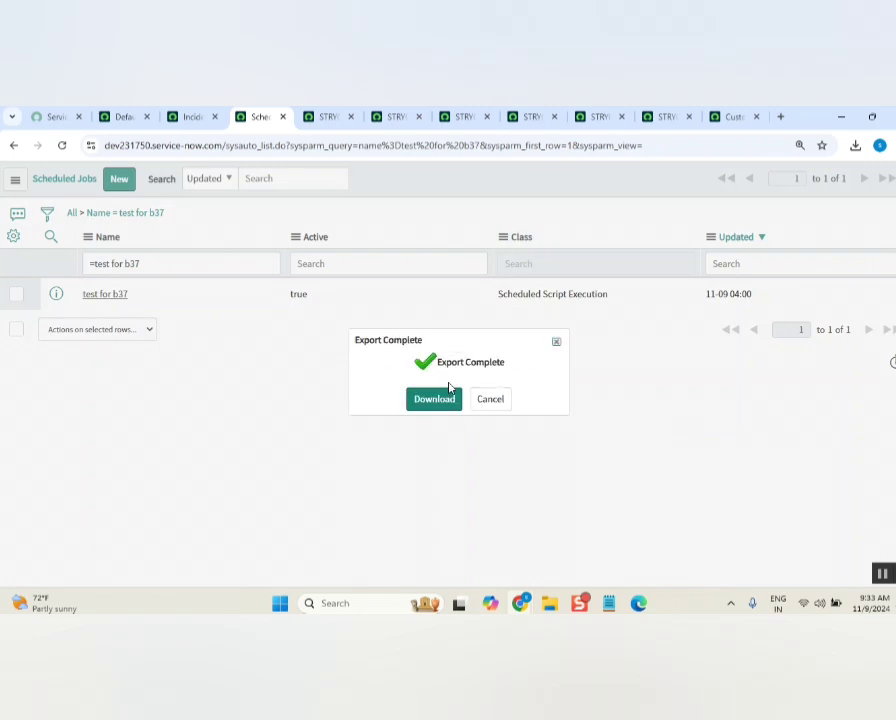
pyautogui.click(444, 396)
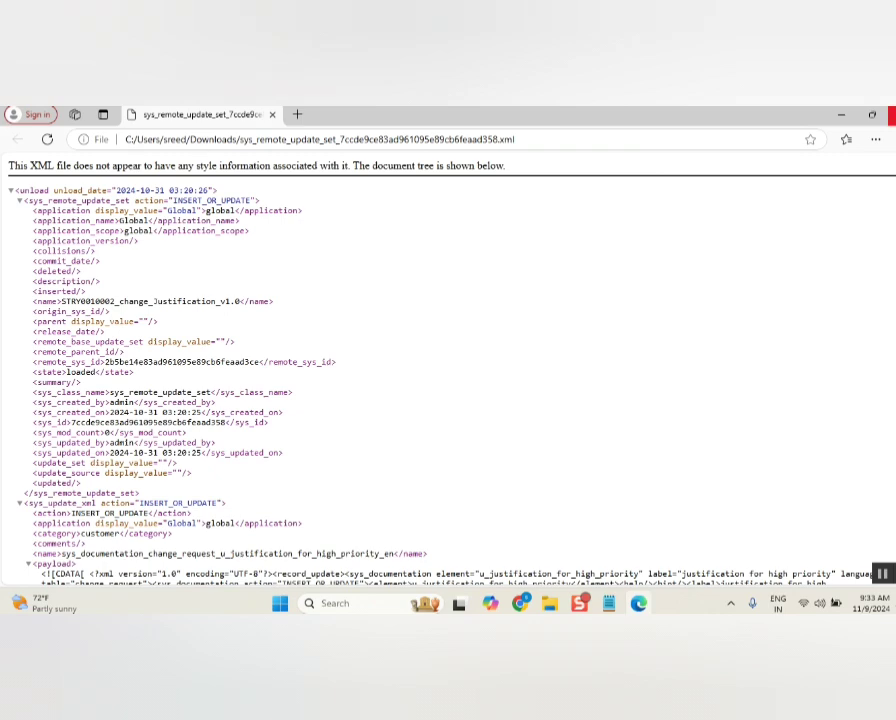
pyautogui.click(891, 114)
# - Switch to the dev186075 instance, search its navigator for "scheduled jobs", and open the Scheduled Jobs list under System Definition
pyautogui.moveTo(779, 548)
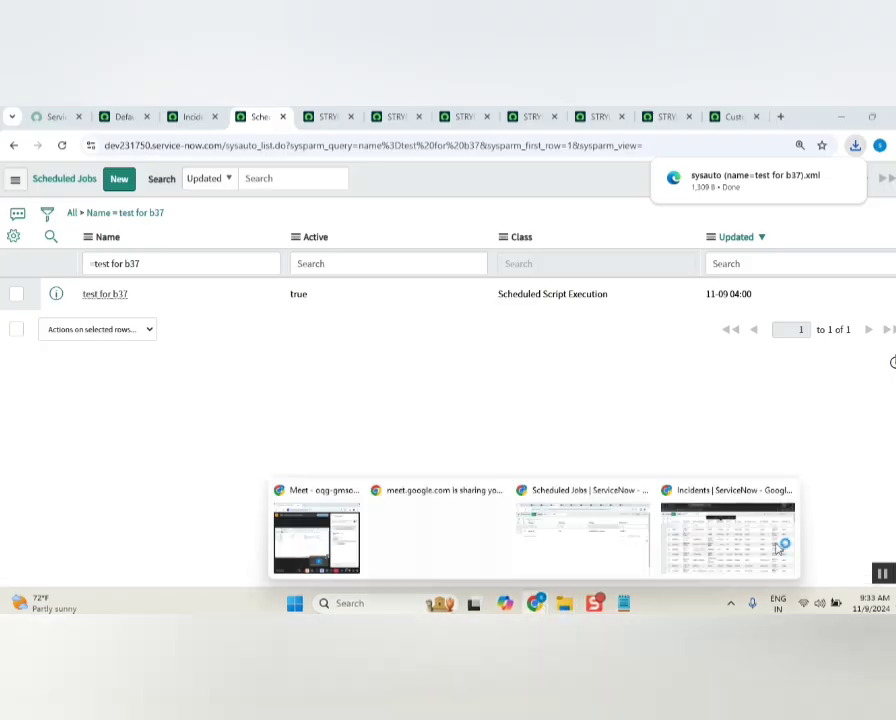
pyautogui.click(728, 540)
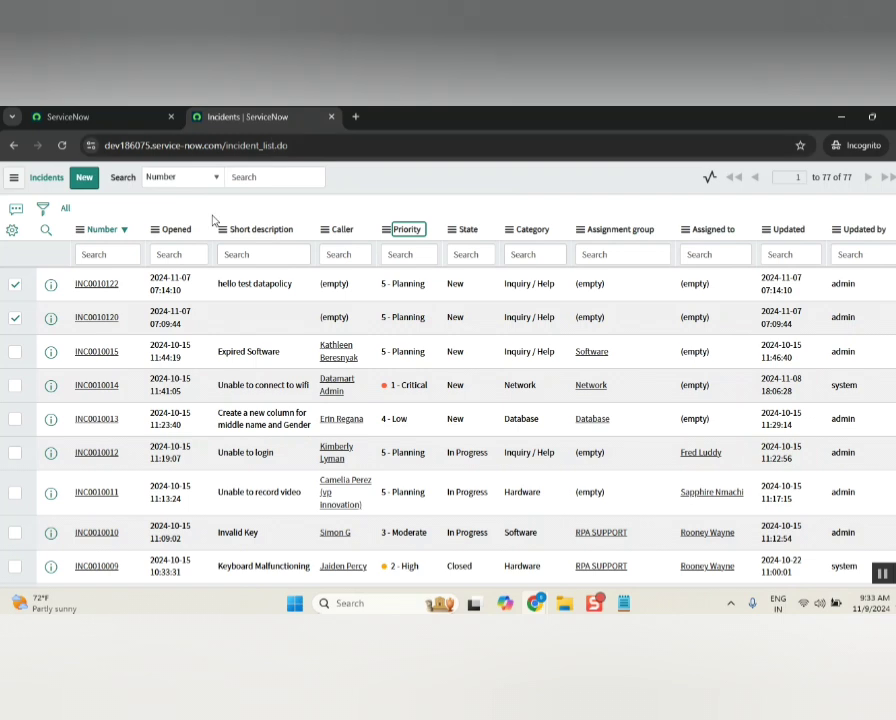
pyautogui.click(92, 116)
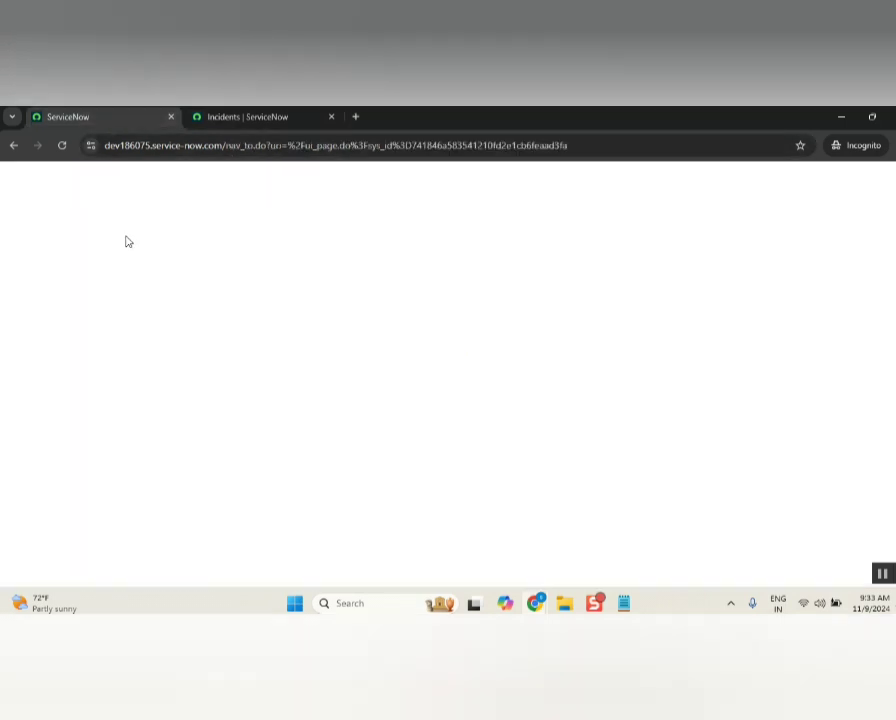
pyautogui.write('scheduled')
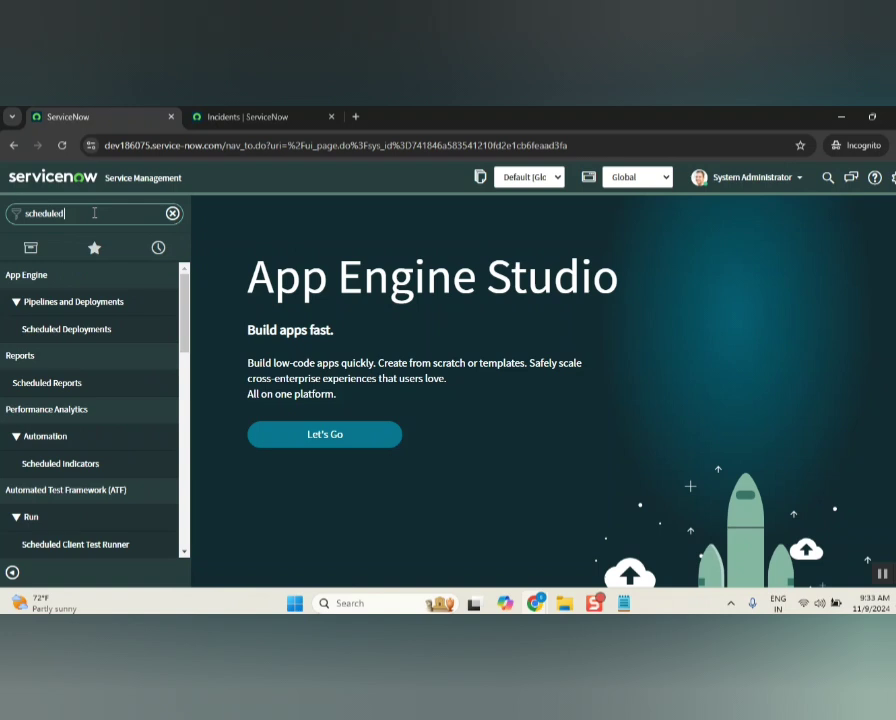
pyautogui.press('Down')
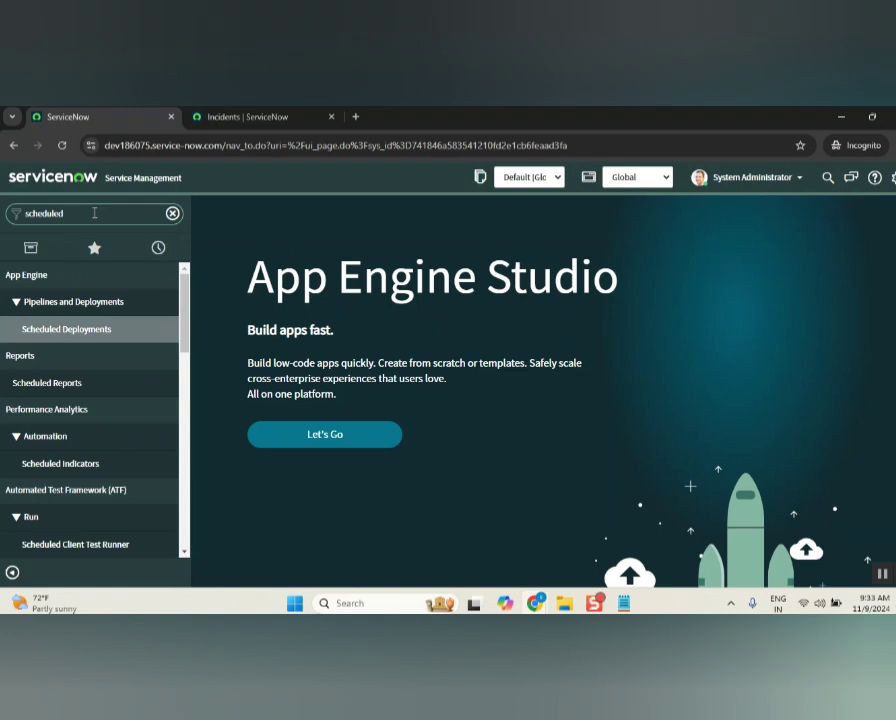
pyautogui.write('jobs')
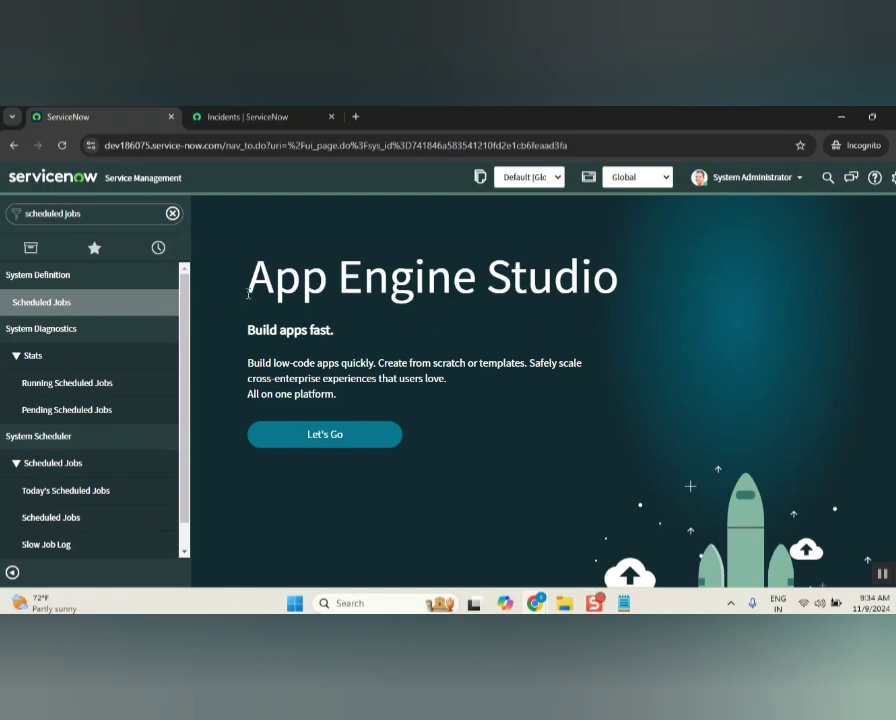
pyautogui.click(86, 304)
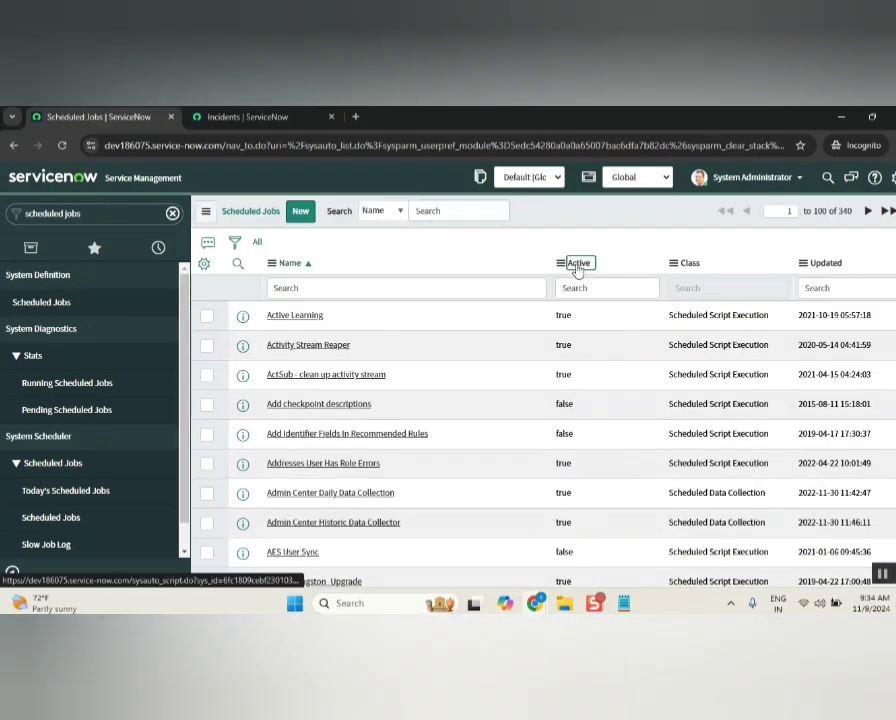
# - Import the file "sysauto (name=test for b37).xml" from Downloads into the Scheduled Jobs table as XML
pyautogui.rightClick(577, 270)
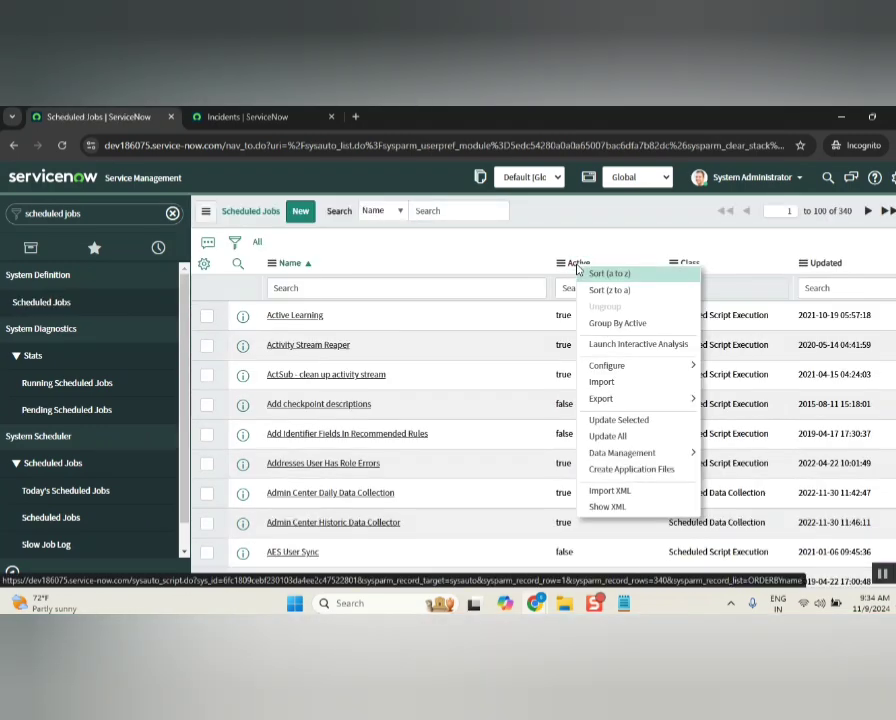
pyautogui.click(626, 491)
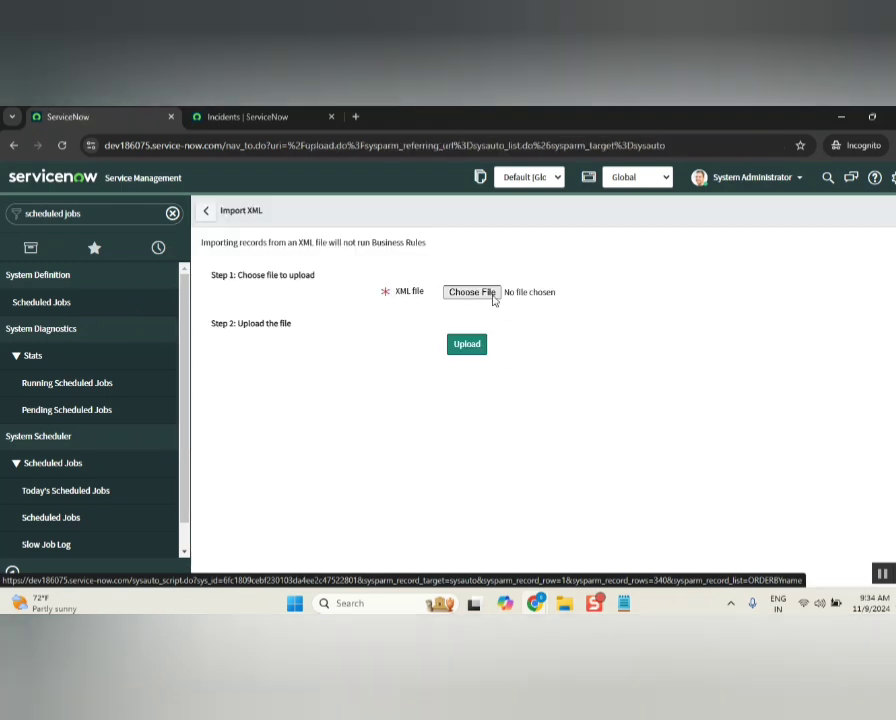
pyautogui.click(471, 292)
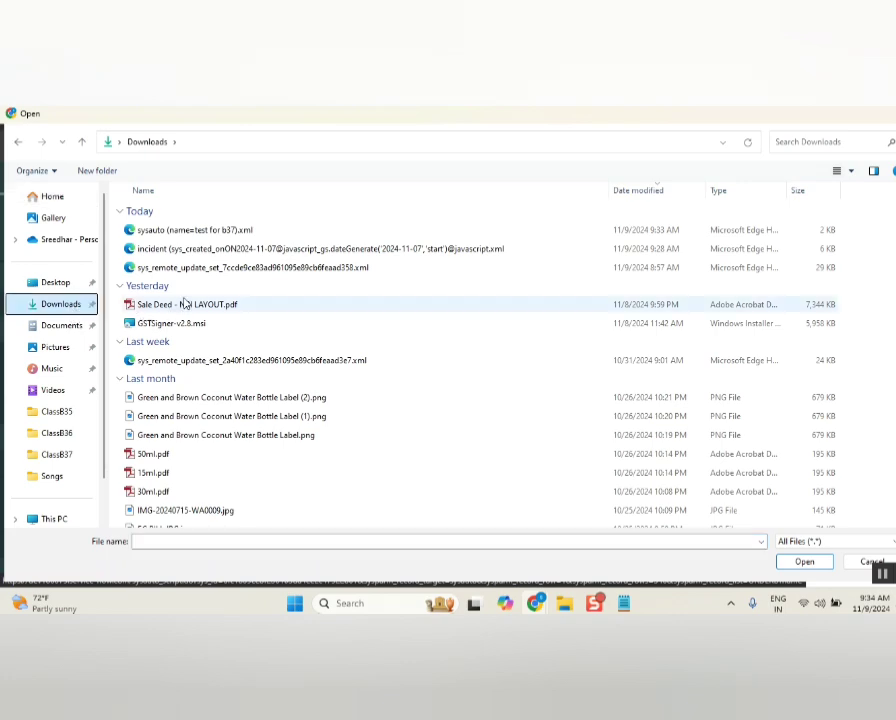
pyautogui.click(212, 230)
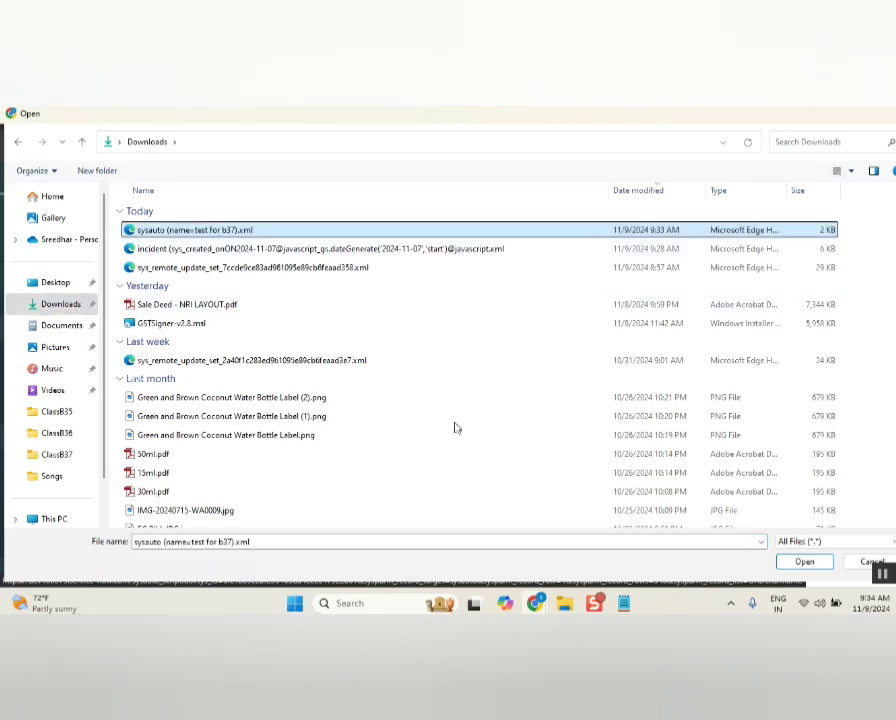
pyautogui.click(803, 561)
pyautogui.click(469, 346)
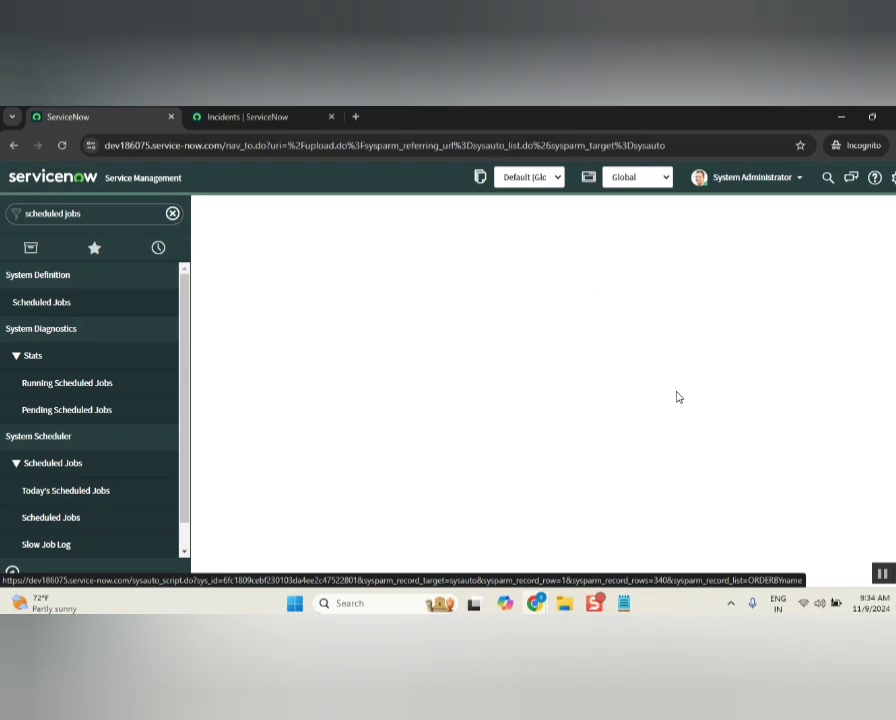
# - Sort the Scheduled Jobs list by Updated with the newest first and open the "test for b37" record
pyautogui.click(826, 264)
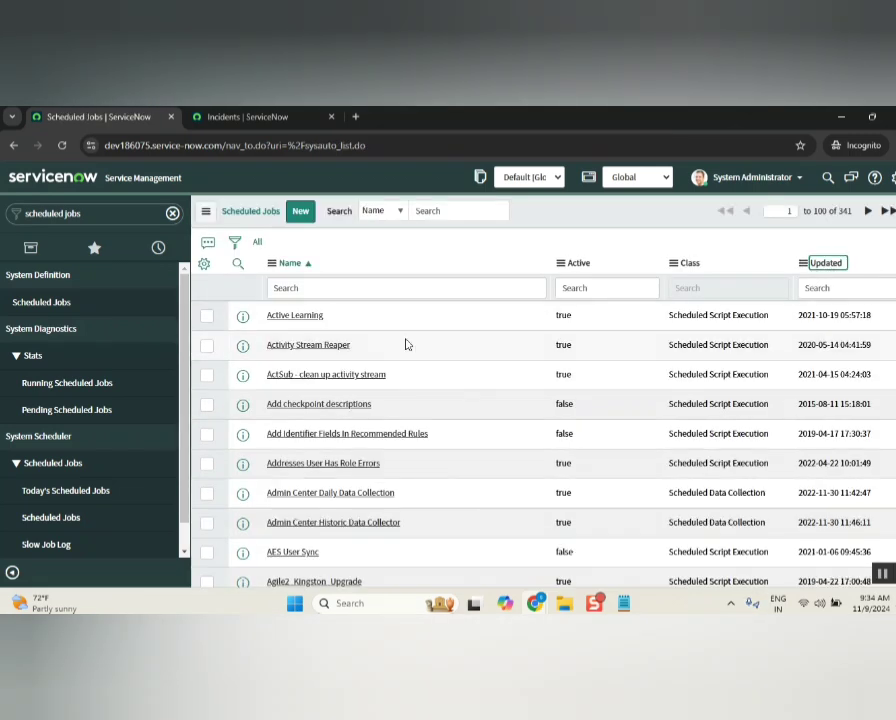
pyautogui.moveTo(330, 320); pyautogui.dragTo(269, 315)
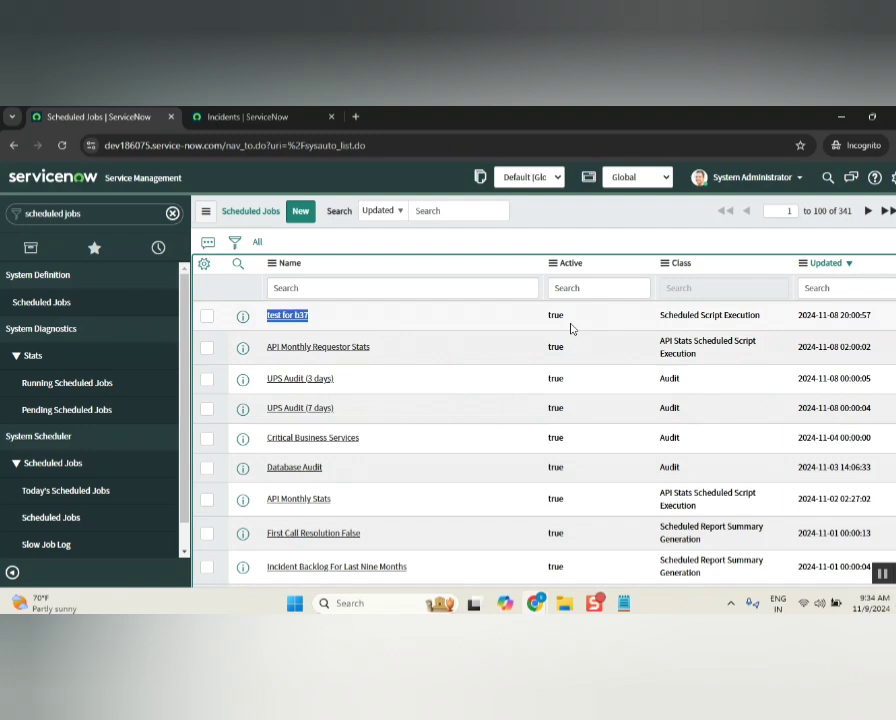
pyautogui.click(287, 316)
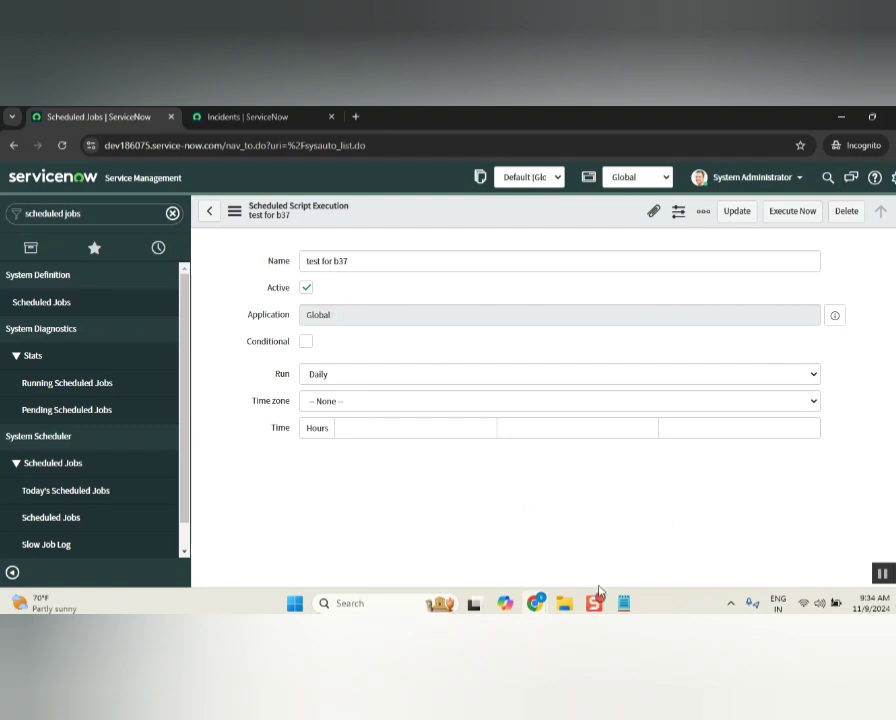
# - Switch to the Class22_UpdateSet_4.txt notes in Notepad and look back through the earlier update set topics
pyautogui.moveTo(624, 600)
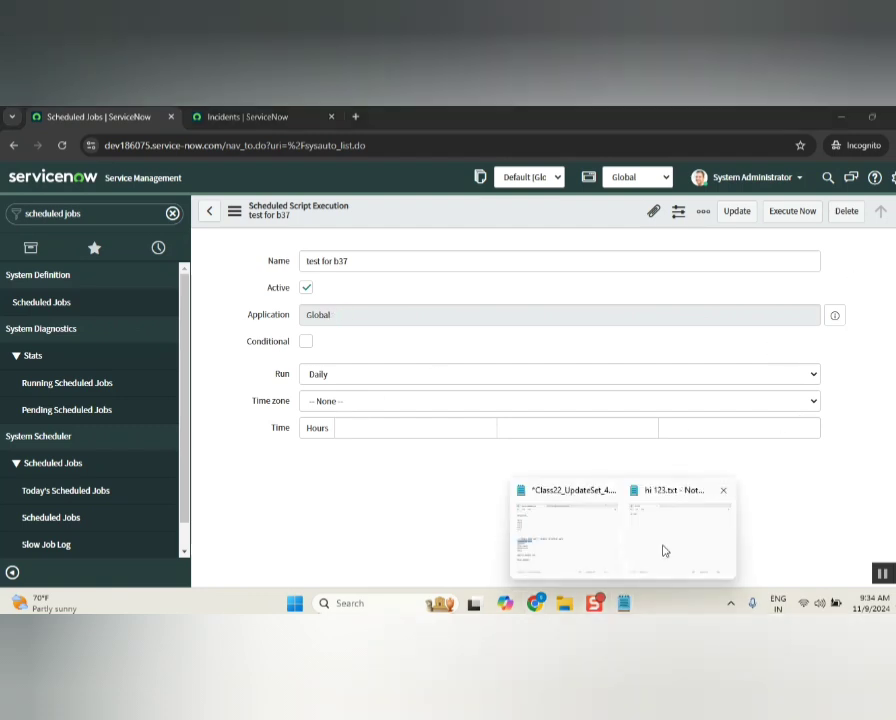
pyautogui.click(574, 536)
pyautogui.scroll(3, 392, 332)
pyautogui.scroll(20, 393, 337)
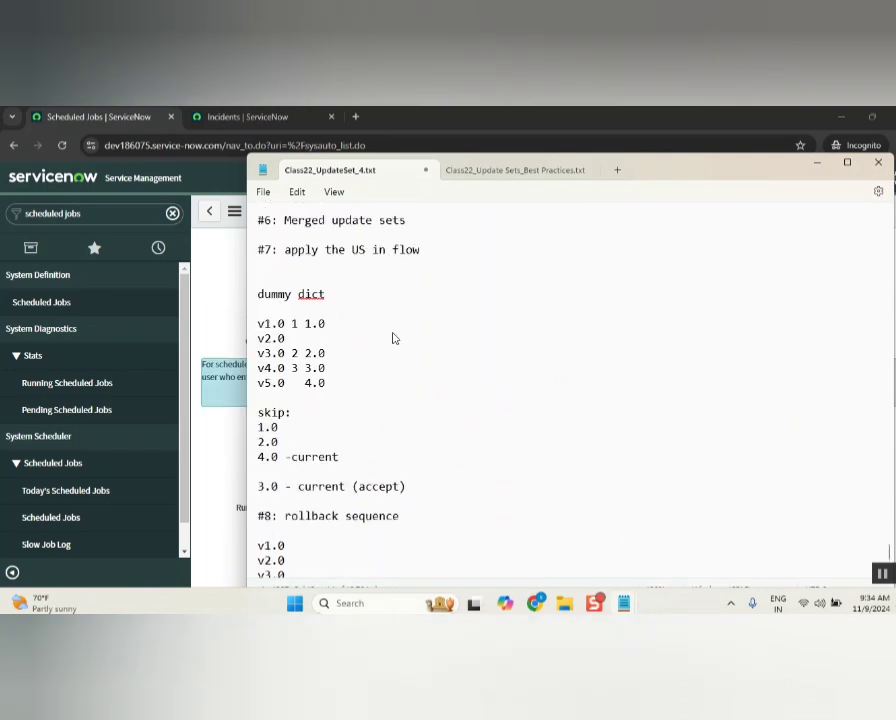
pyautogui.scroll(20, 393, 340)
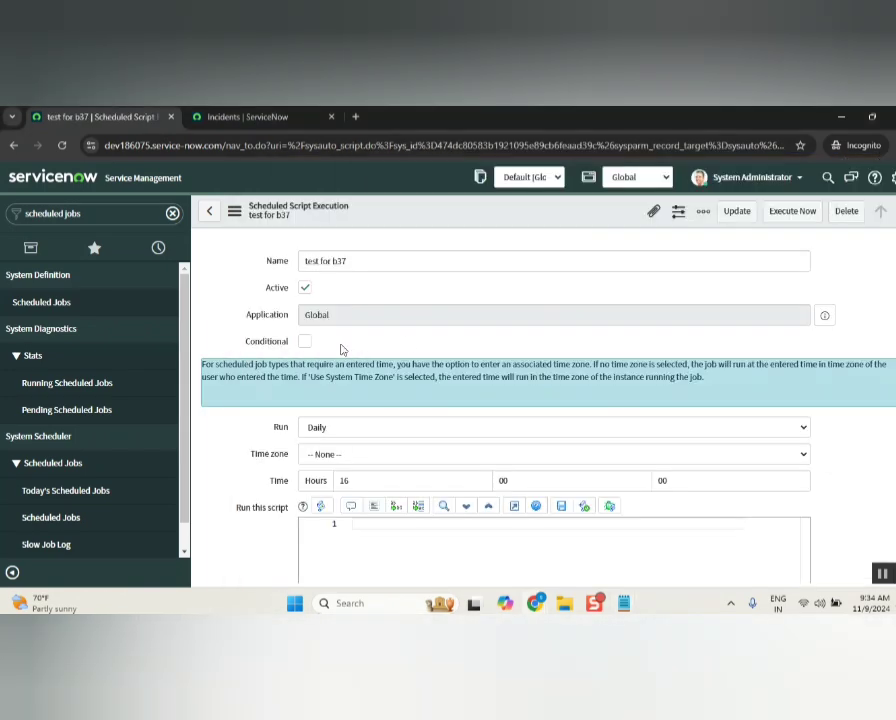
# - Return to the "test for b37" scheduled job on the dev186075 instance and delete the record
pyautogui.click(212, 288)
pyautogui.click(846, 212)
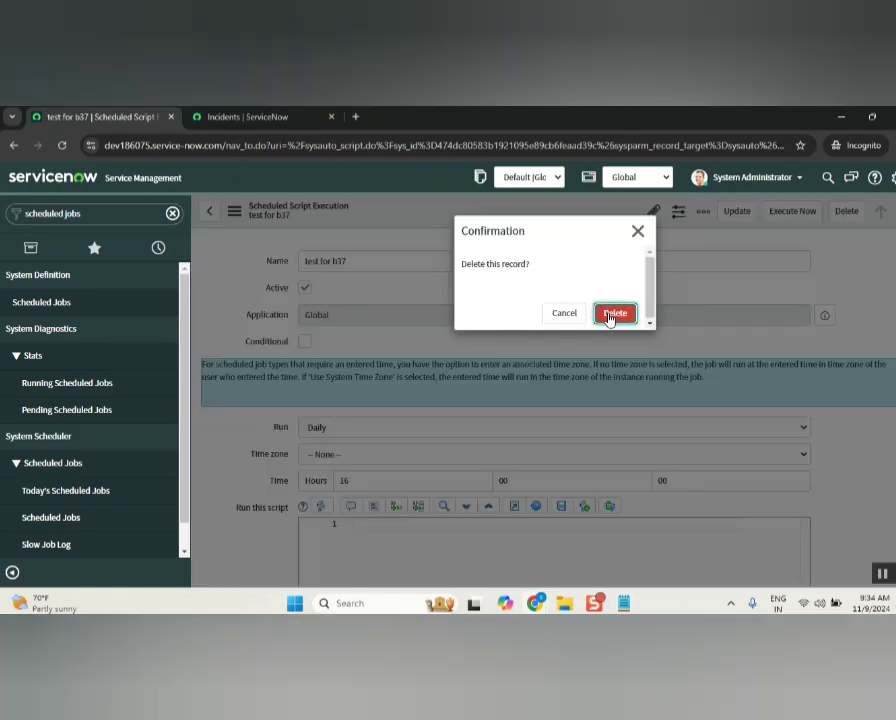
pyautogui.click(609, 316)
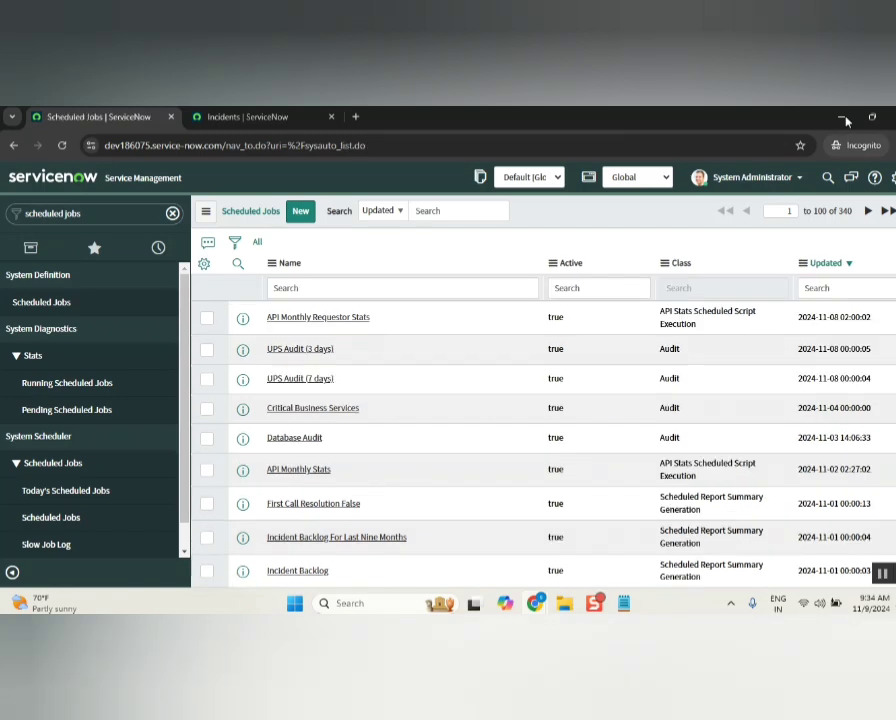
# - Return to the Class22_UpdateSet_4.txt notes and add "- moving data or uncovered upd" on a new line below "Move updates"
pyautogui.click(838, 117)
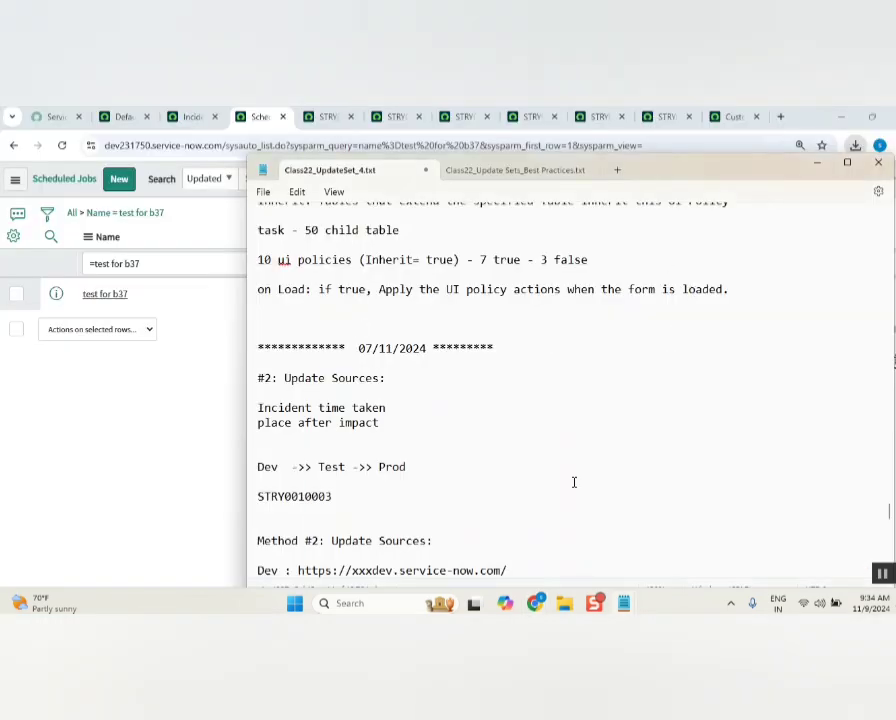
pyautogui.click(527, 406)
pyautogui.hotkey('ctrl', 'End')
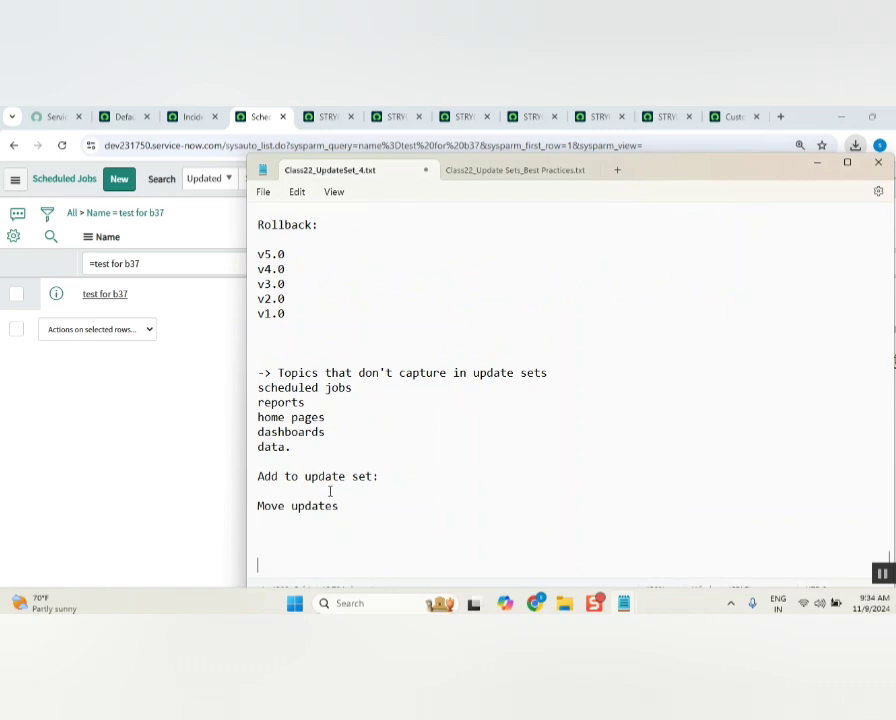
pyautogui.click(286, 550)
pyautogui.write('m')
pyautogui.press('BackSpace')
pyautogui.write('- move')
pyautogui.press('BackSpace')
pyautogui.write('ing data ')
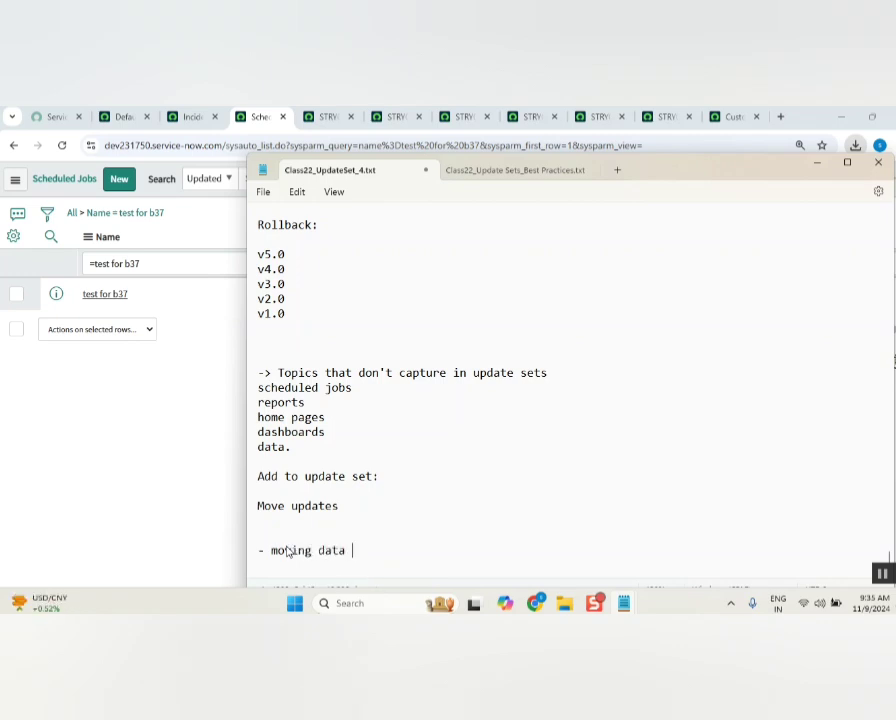
pyautogui.write('or uncovered upd')
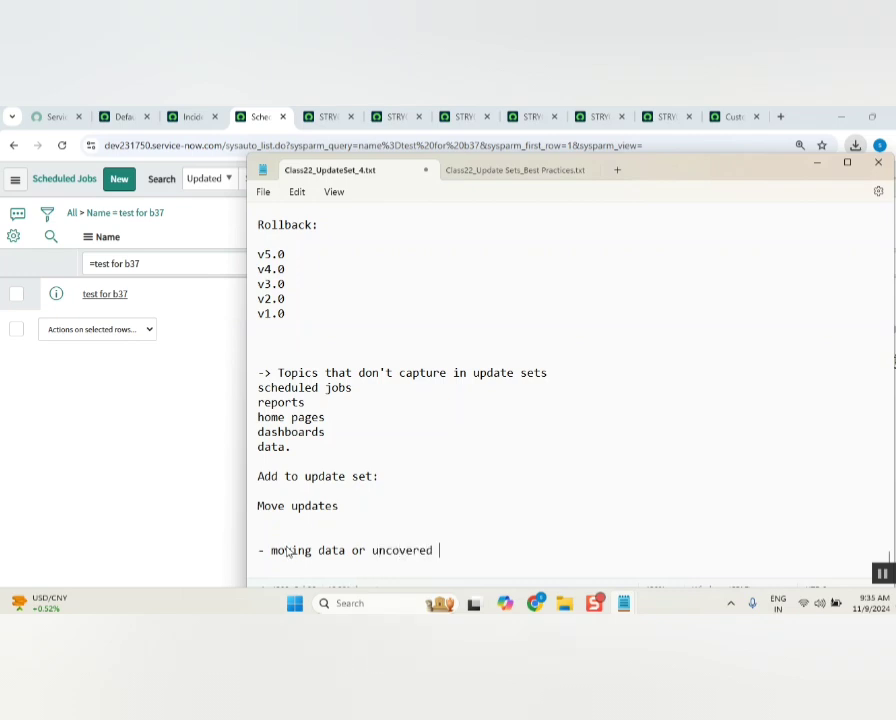